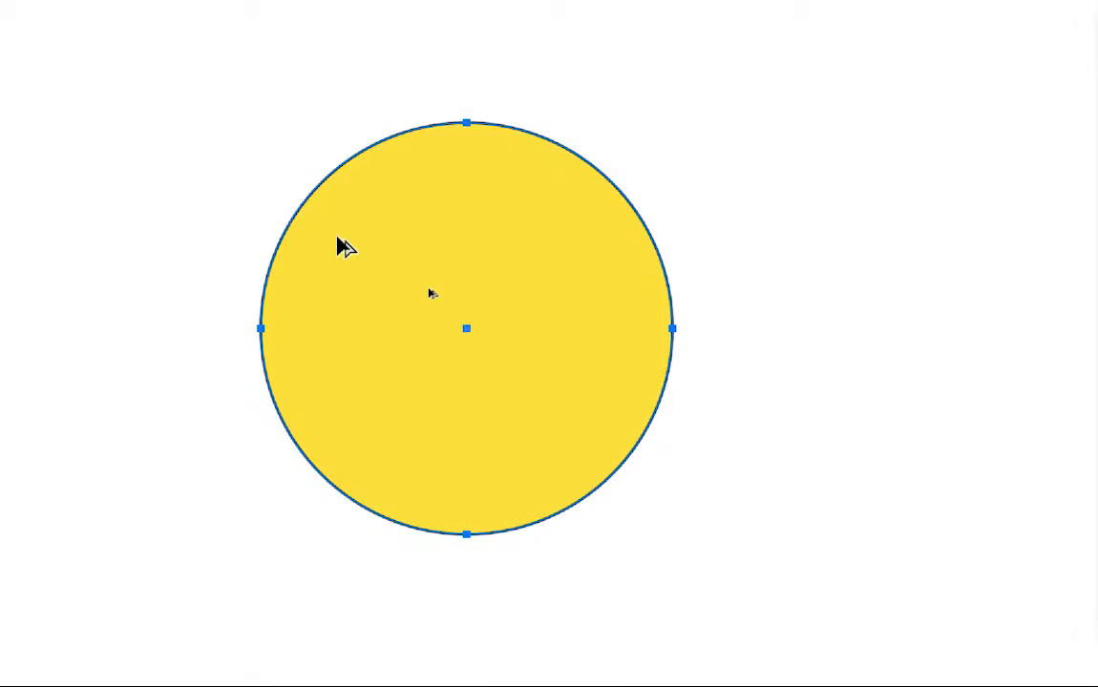
- Duplicate the yellow circle about 25 mm to the right so the copy overlaps the original, leaving both circles deselected
{"action": "left_click_drag", "start_coordinate": [345, 248], "coordinate": [507, 254]}
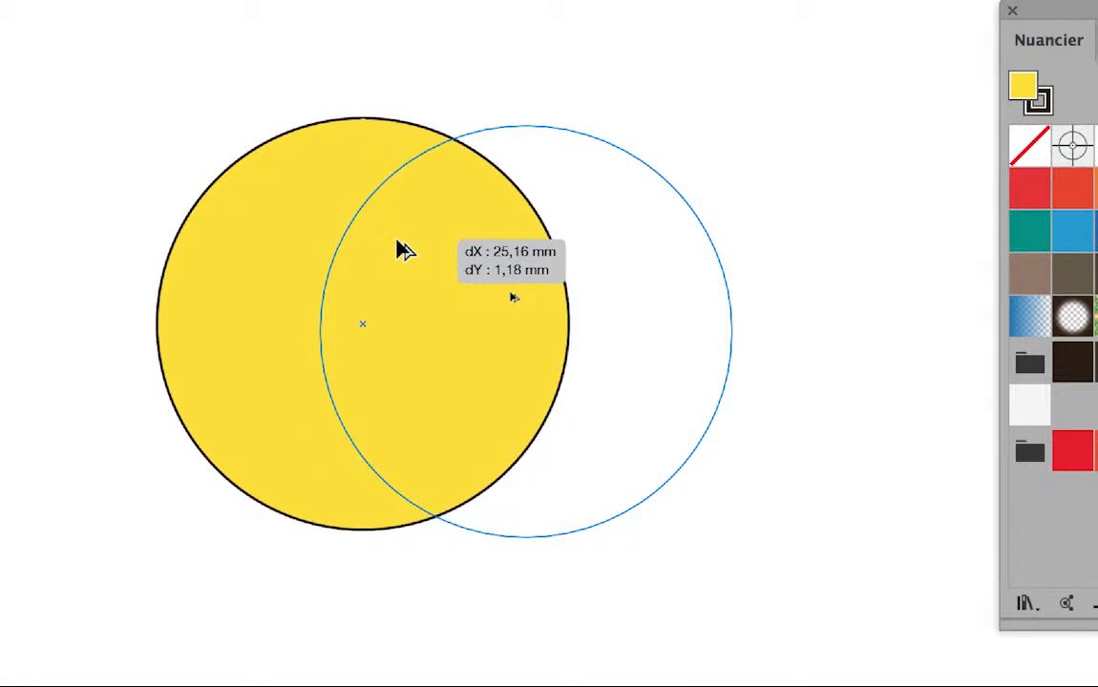
{"action": "left_click_drag", "start_coordinate": [404, 250], "coordinate": [404, 250]}
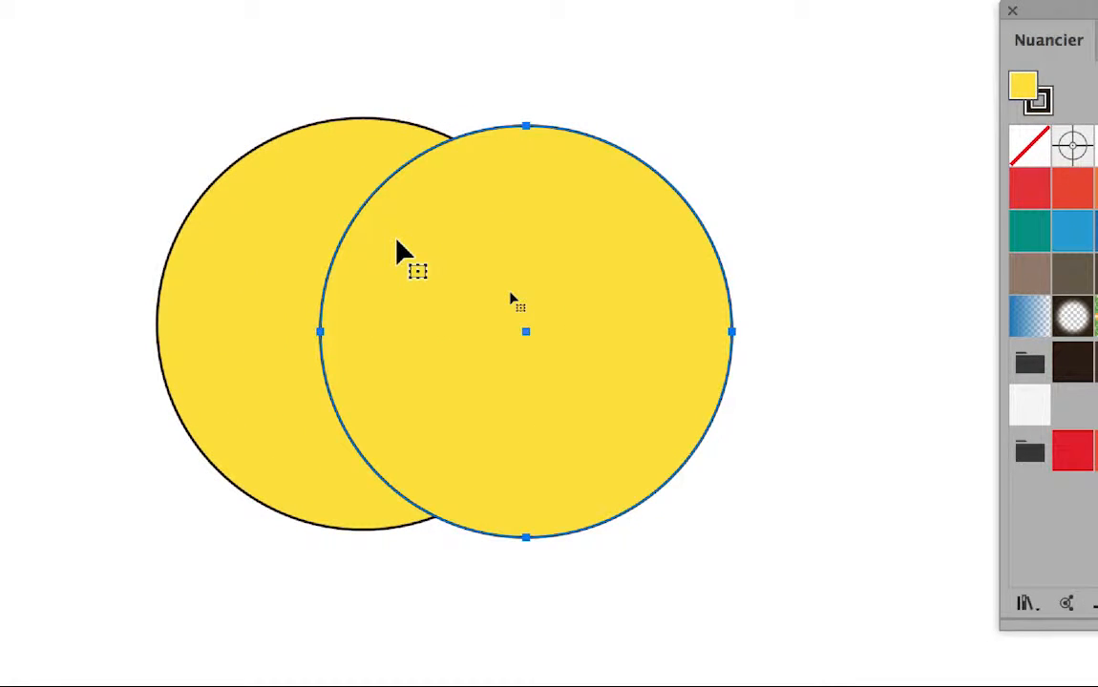
{"action": "left_click", "coordinate": [360, 155], "text": "shift"}
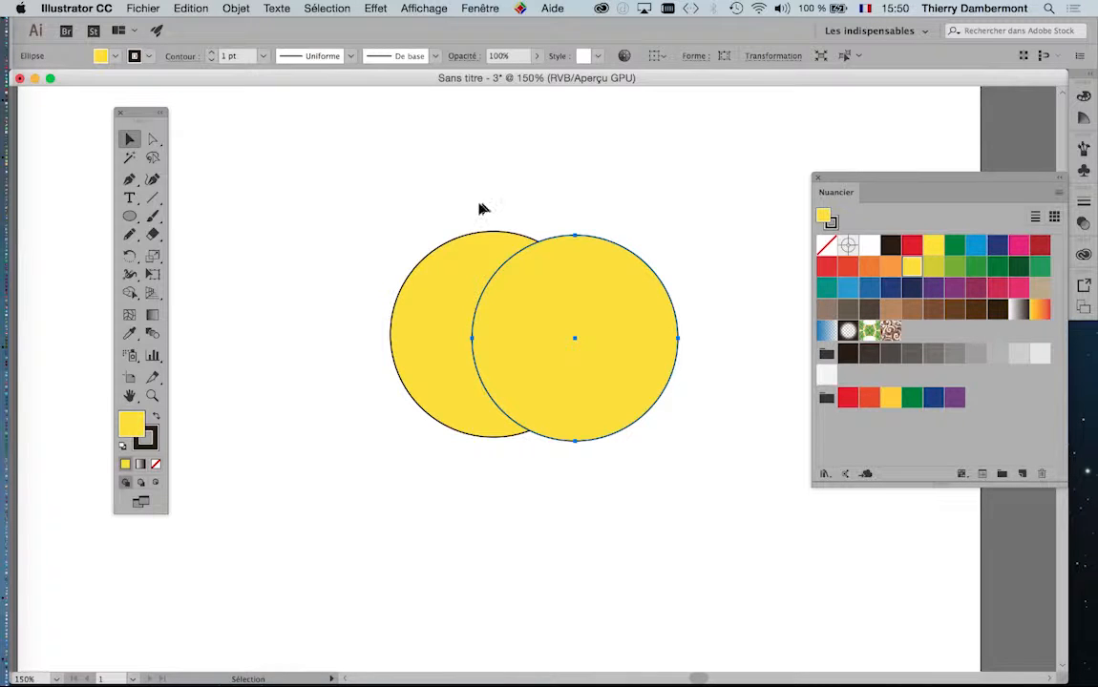
{"action": "key", "text": "space"}
{"action": "left_click_drag", "start_coordinate": [455, 191], "coordinate": [329, 165]}
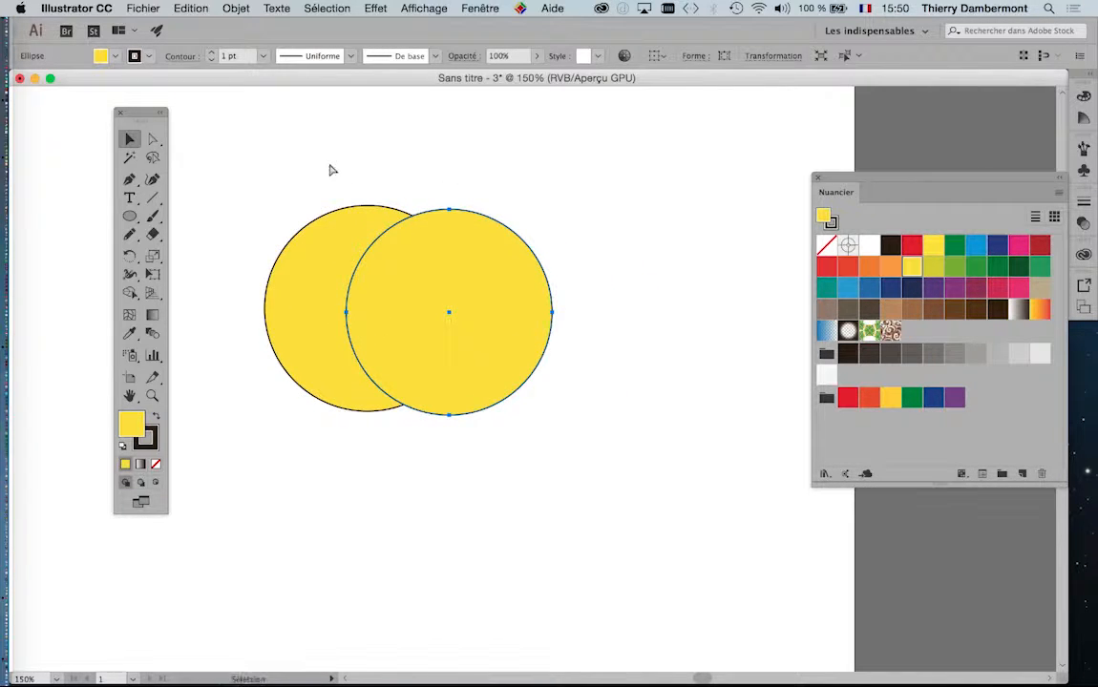
{"action": "left_click", "coordinate": [303, 179]}
- Show the Pathfinder panel and arrange it and the tools panel clear of the two circles
{"action": "left_click", "coordinate": [479, 7]}
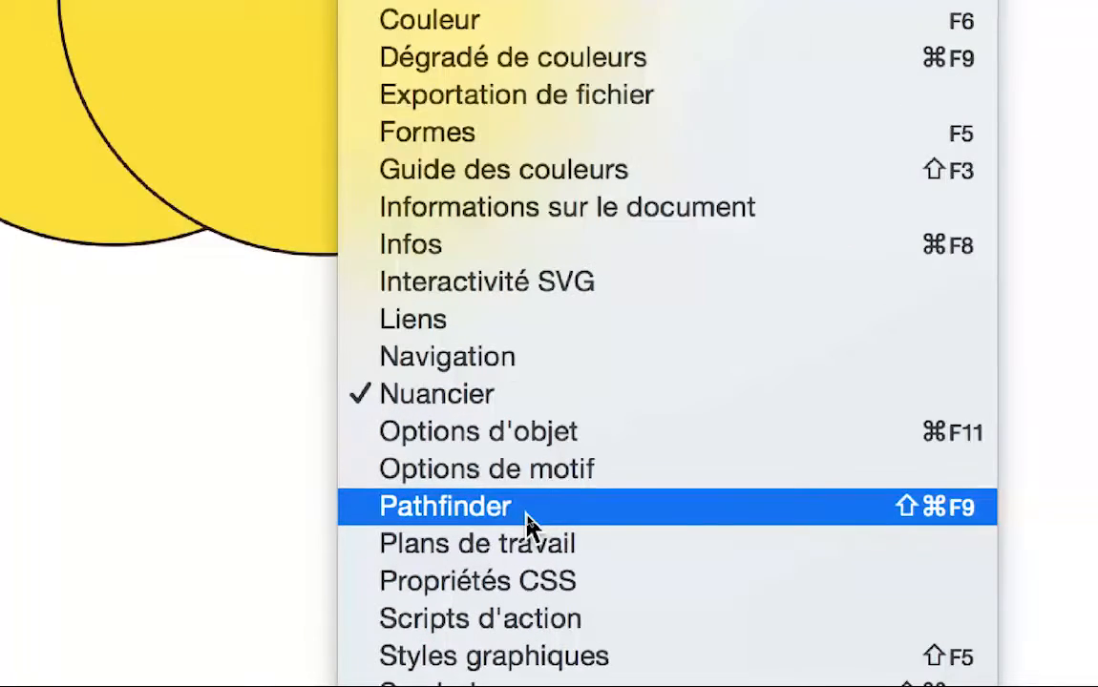
{"action": "left_click", "coordinate": [526, 513]}
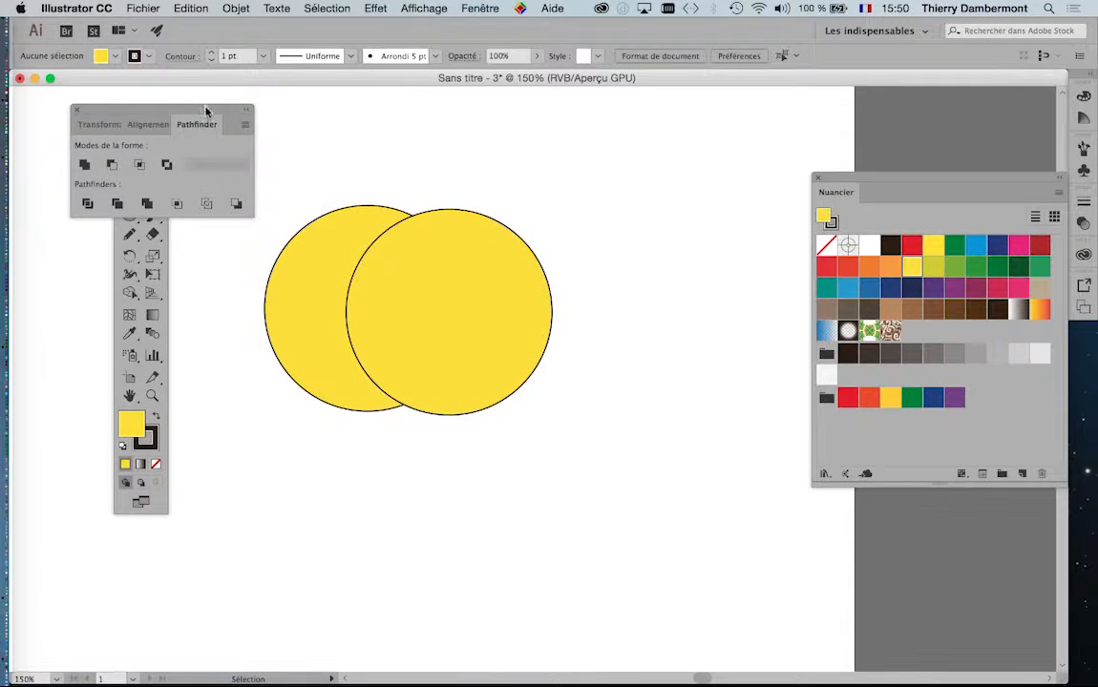
{"action": "left_click_drag", "start_coordinate": [208, 110], "coordinate": [697, 132]}
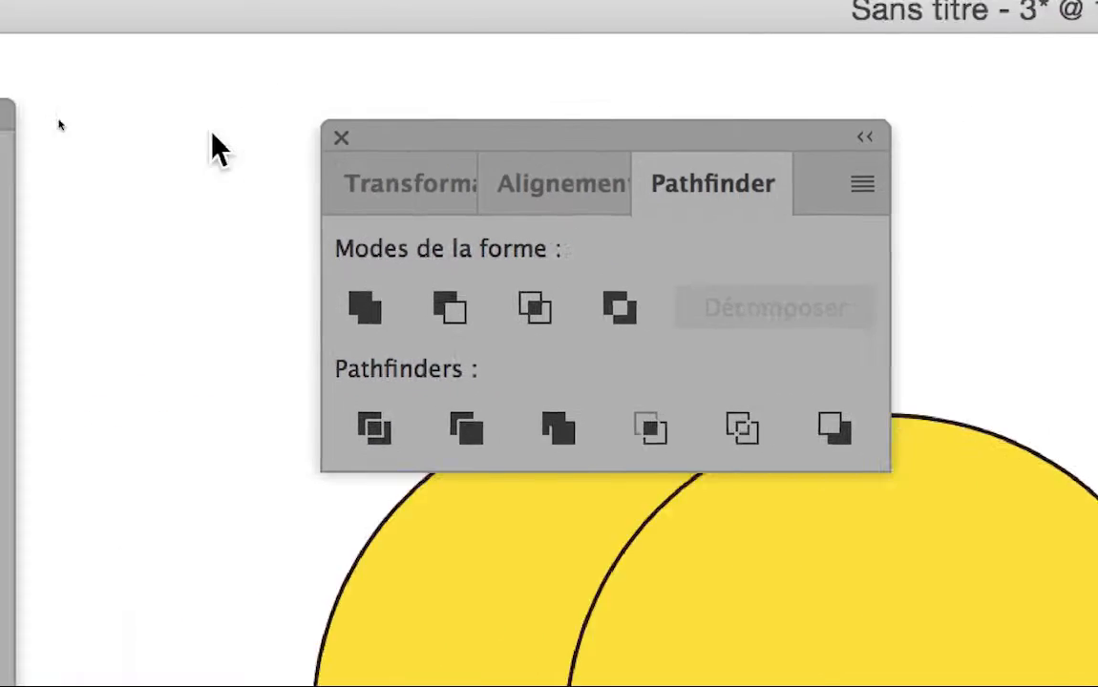
{"action": "left_click_drag", "start_coordinate": [211, 131], "coordinate": [251, 89]}
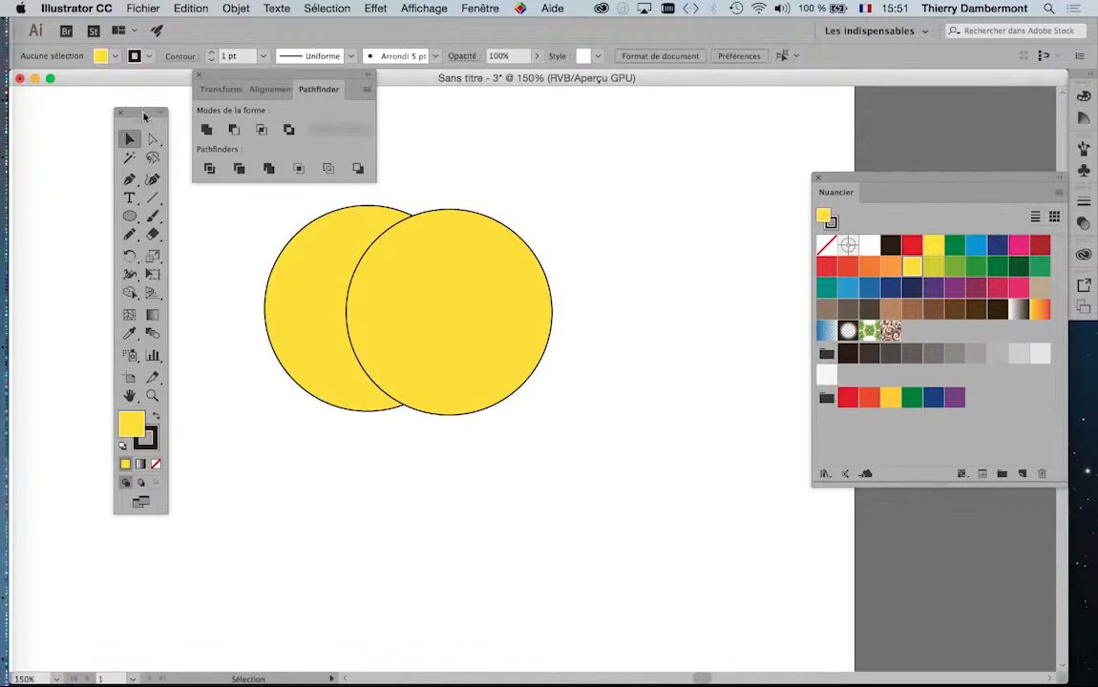
{"action": "left_click_drag", "start_coordinate": [143, 115], "coordinate": [41, 126]}
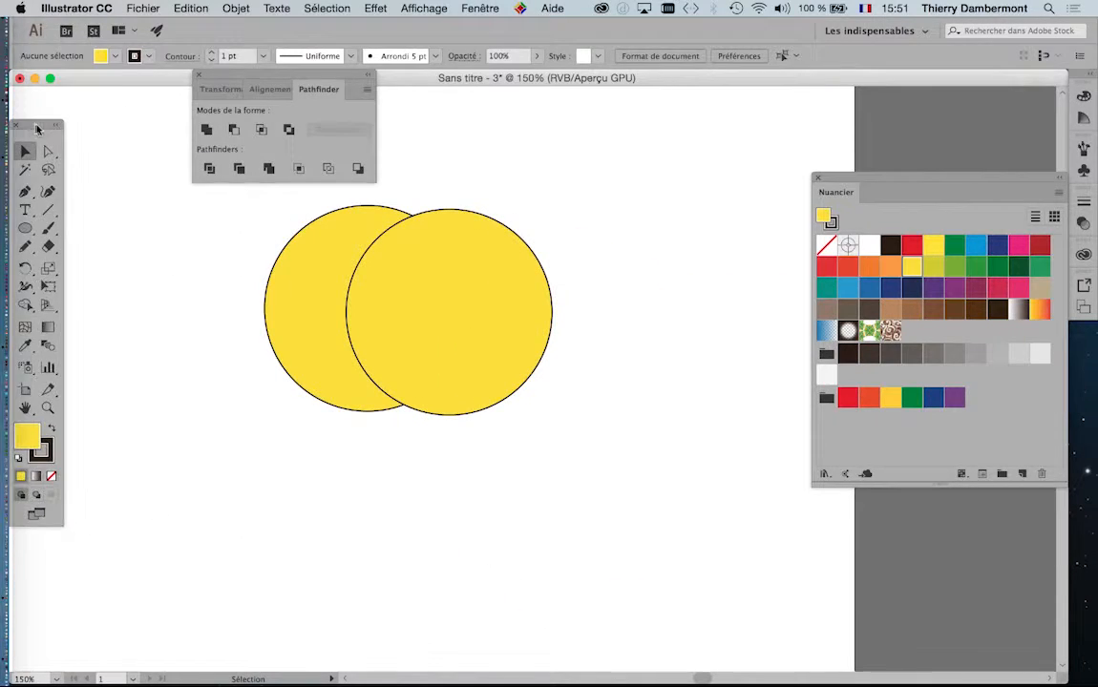
{"action": "left_click_drag", "start_coordinate": [262, 80], "coordinate": [167, 118]}
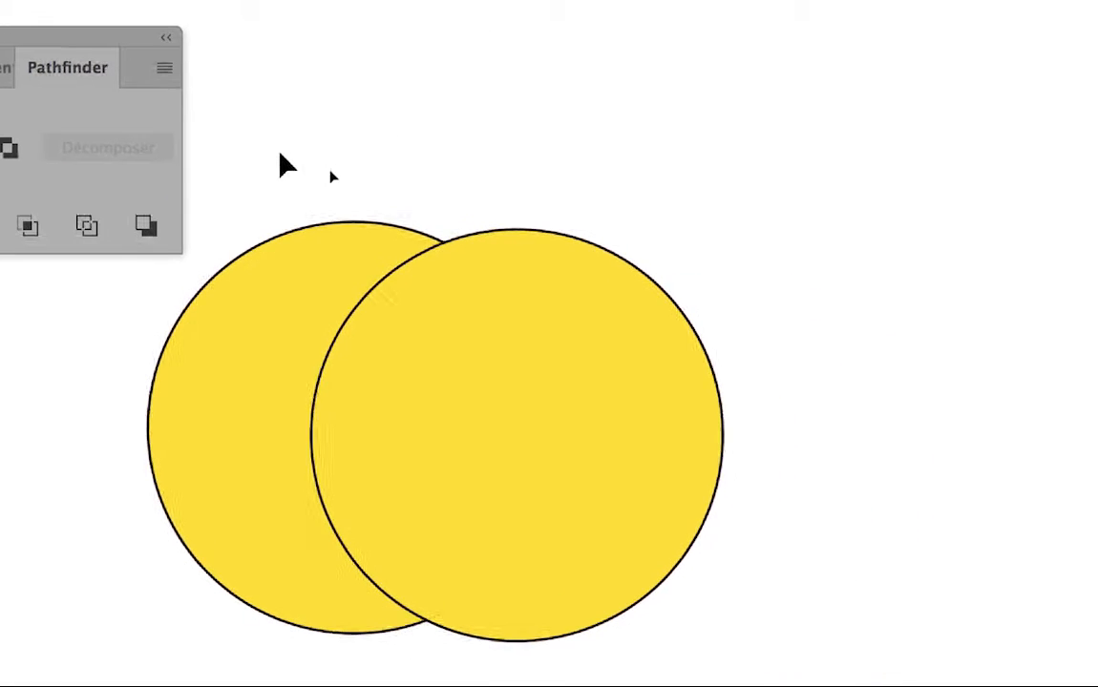
{"action": "left_click_drag", "start_coordinate": [493, 226], "coordinate": [611, 317]}
{"action": "left_click_drag", "start_coordinate": [350, 204], "coordinate": [502, 279]}
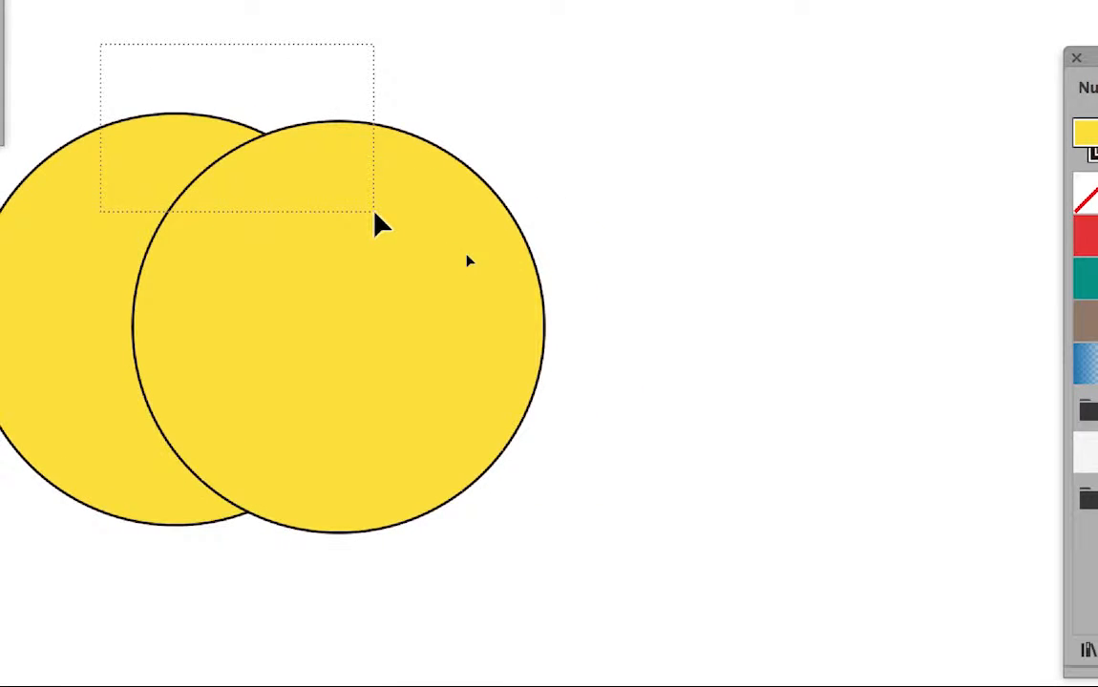
{"action": "left_click_drag", "start_coordinate": [380, 223], "coordinate": [380, 223]}
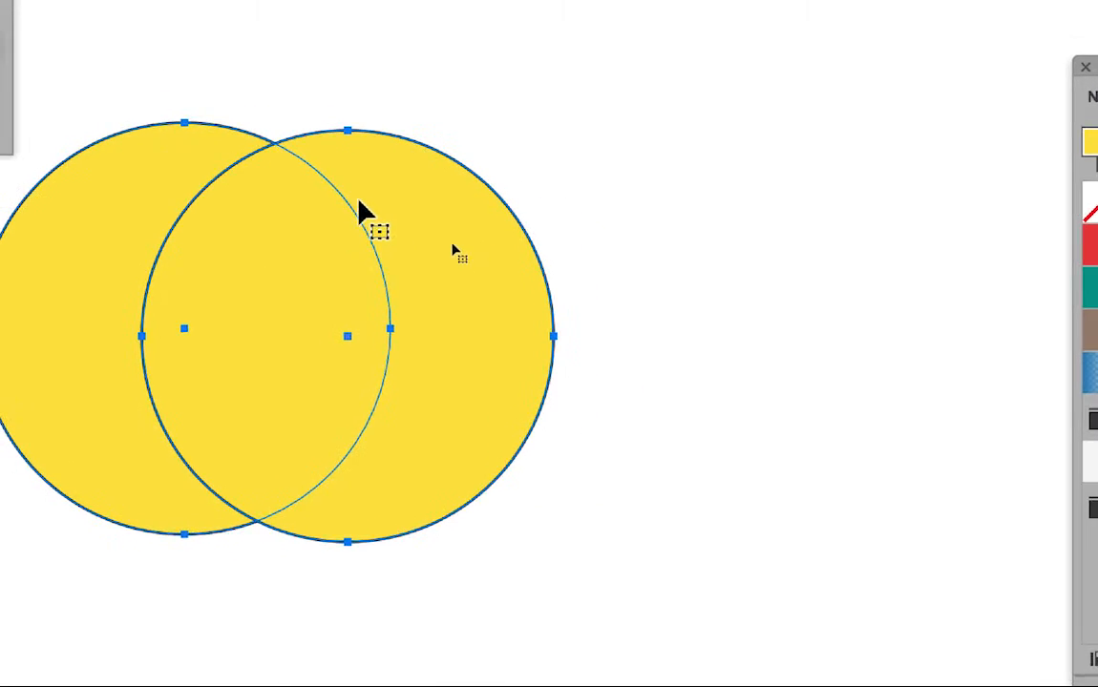
{"action": "left_click", "coordinate": [303, 166]}
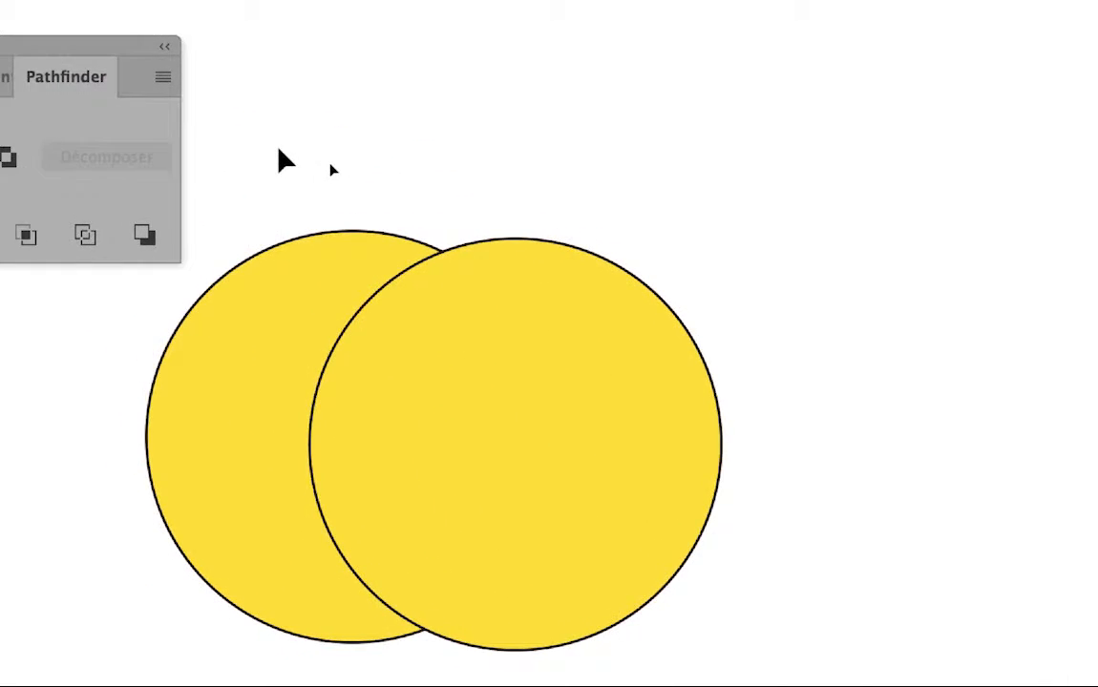
- Select both overlapping yellow circles together and place the Pathfinder panel beside them
{"action": "left_click_drag", "start_coordinate": [234, 117], "coordinate": [402, 242]}
{"action": "left_click_drag", "start_coordinate": [346, 201], "coordinate": [372, 218]}
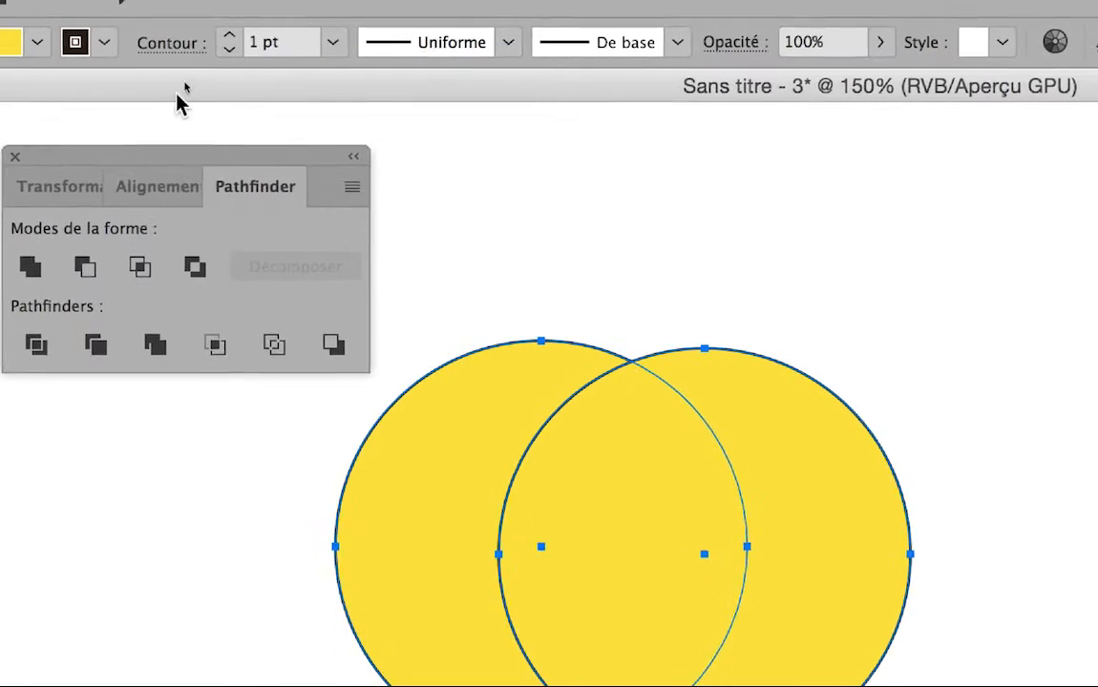
{"action": "left_click_drag", "start_coordinate": [175, 122], "coordinate": [482, 116]}
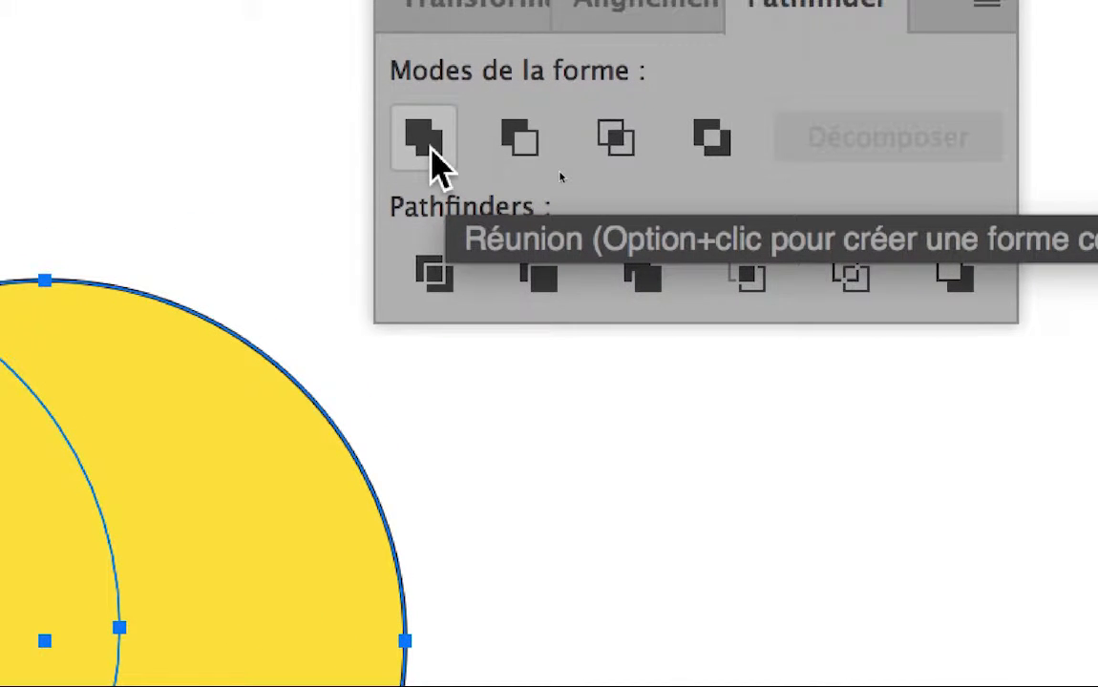
- Try merging the two circles into one shape with Réunion, and undo the merge
{"action": "left_click", "coordinate": [429, 146]}
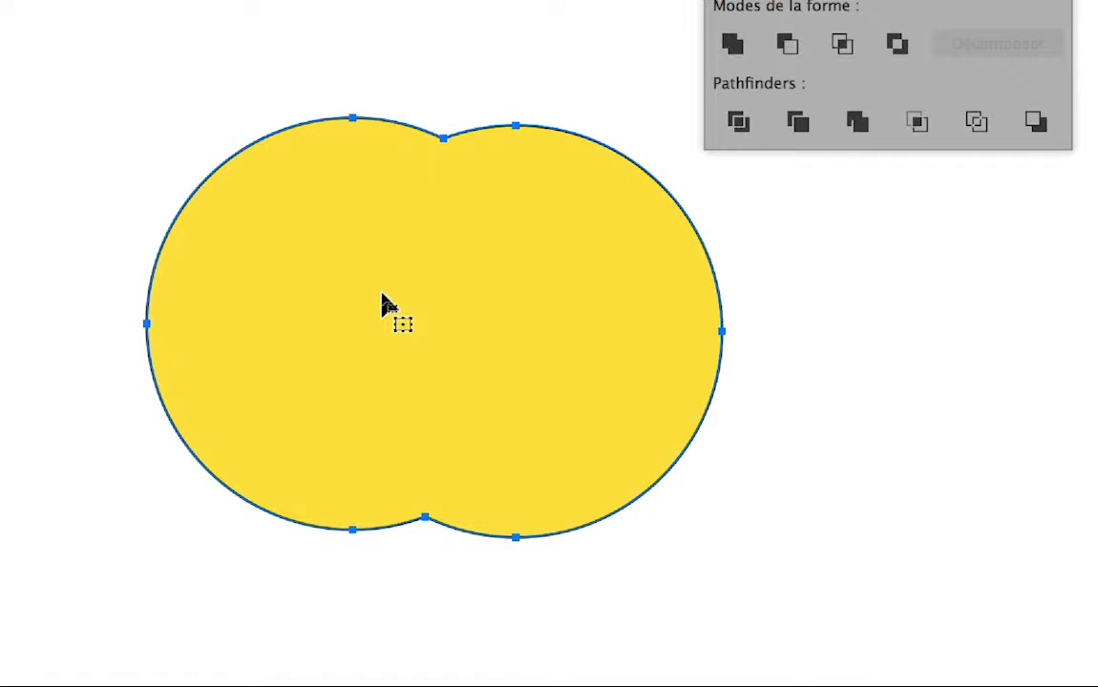
{"action": "key", "text": "super+z"}
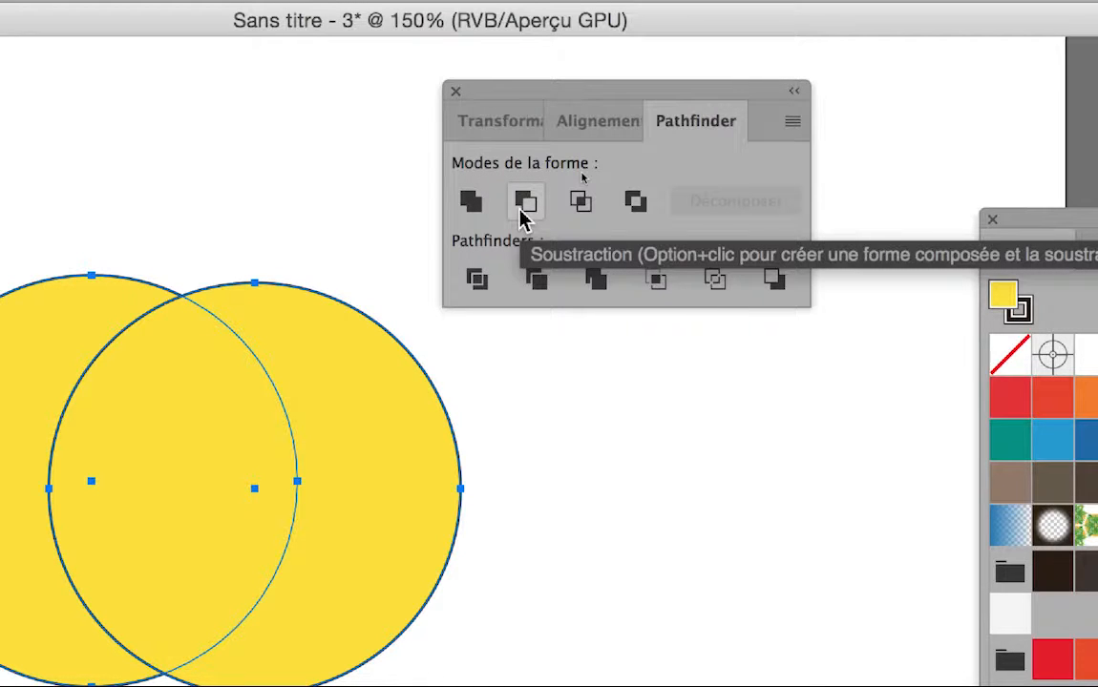
- Try Soustraction and Soustraction (avant - arrière) on the two circles, undoing each crescent
{"action": "left_click", "coordinate": [523, 218]}
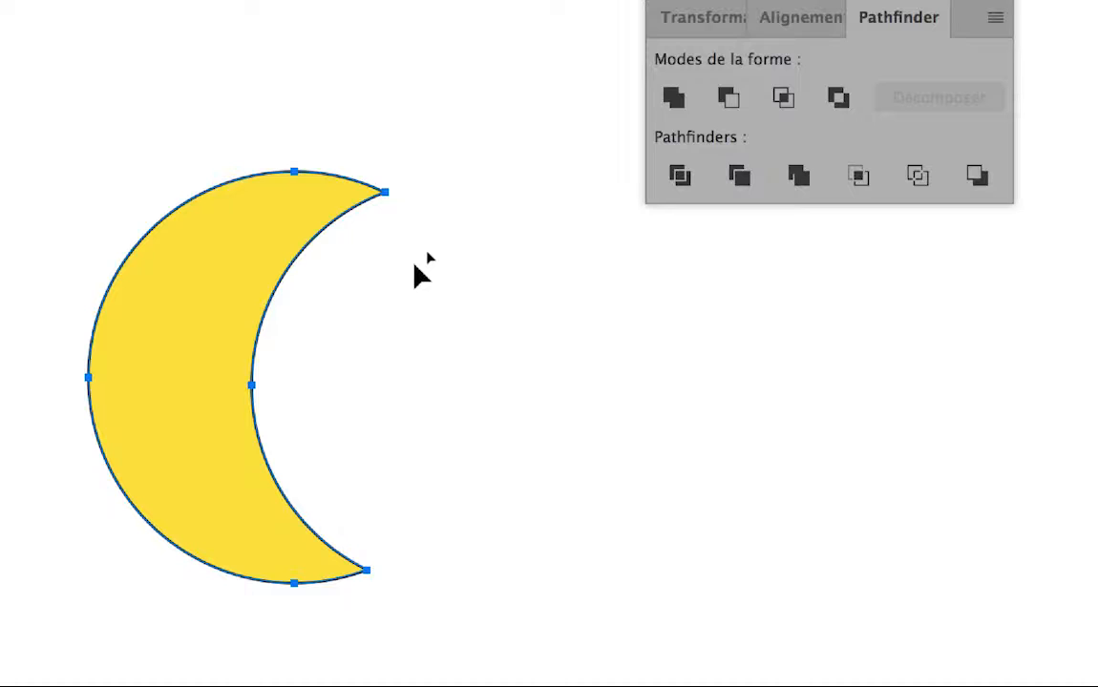
{"action": "key", "text": "ctrl+z"}
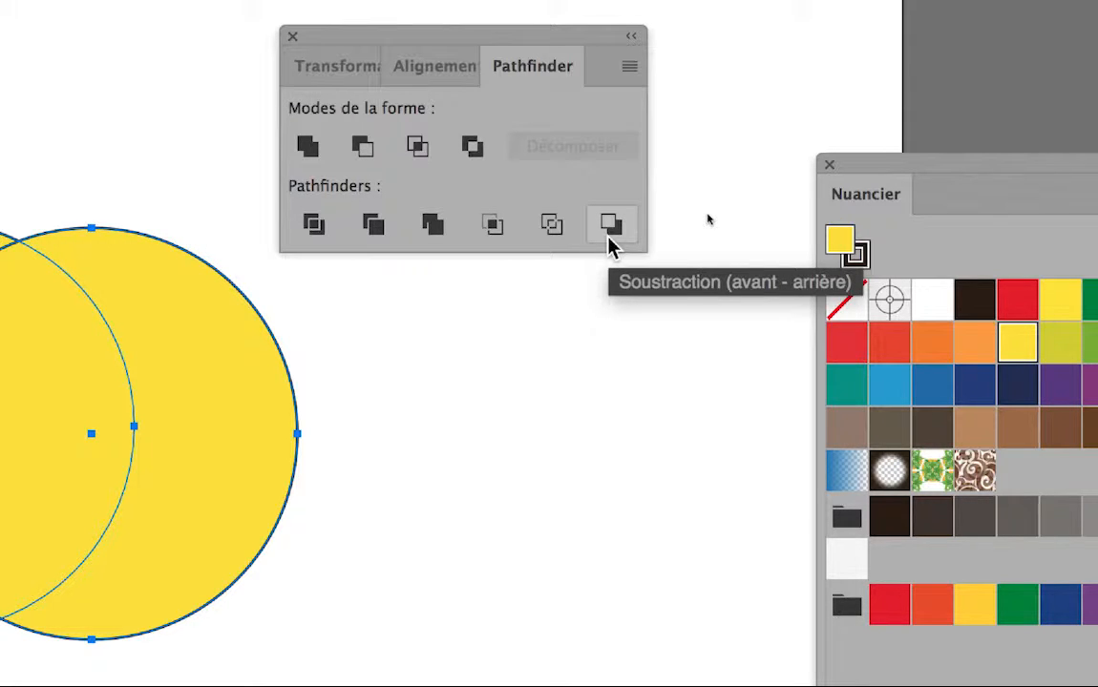
{"action": "left_click", "coordinate": [611, 224]}
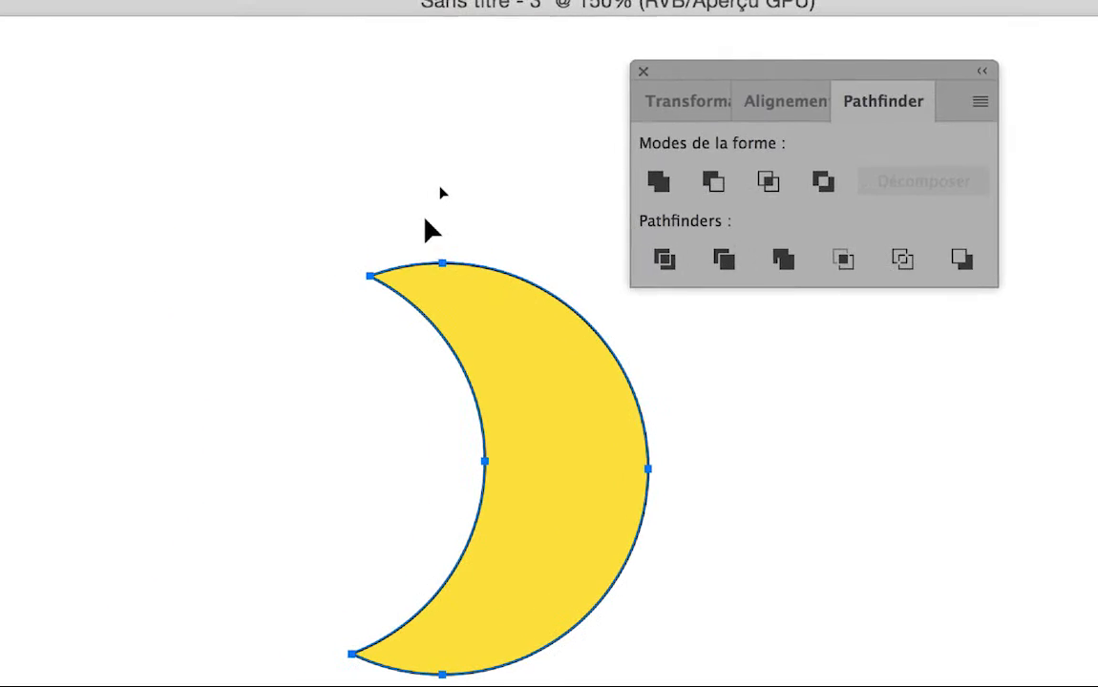
{"action": "key", "text": "super+z"}
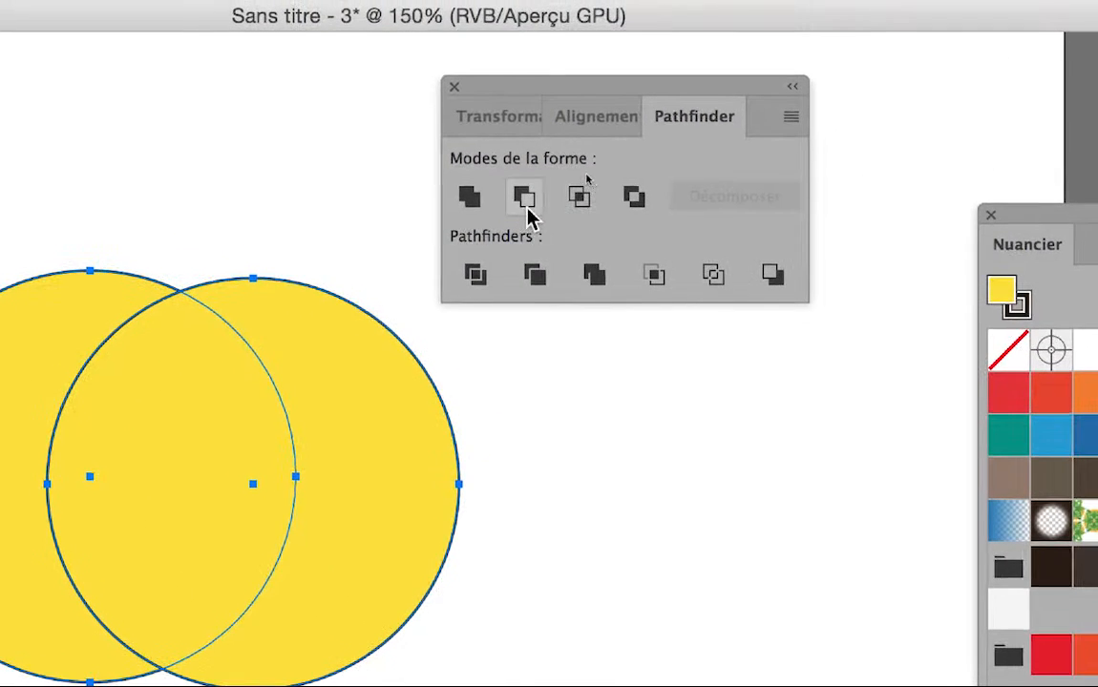
{"action": "left_click", "coordinate": [634, 187]}
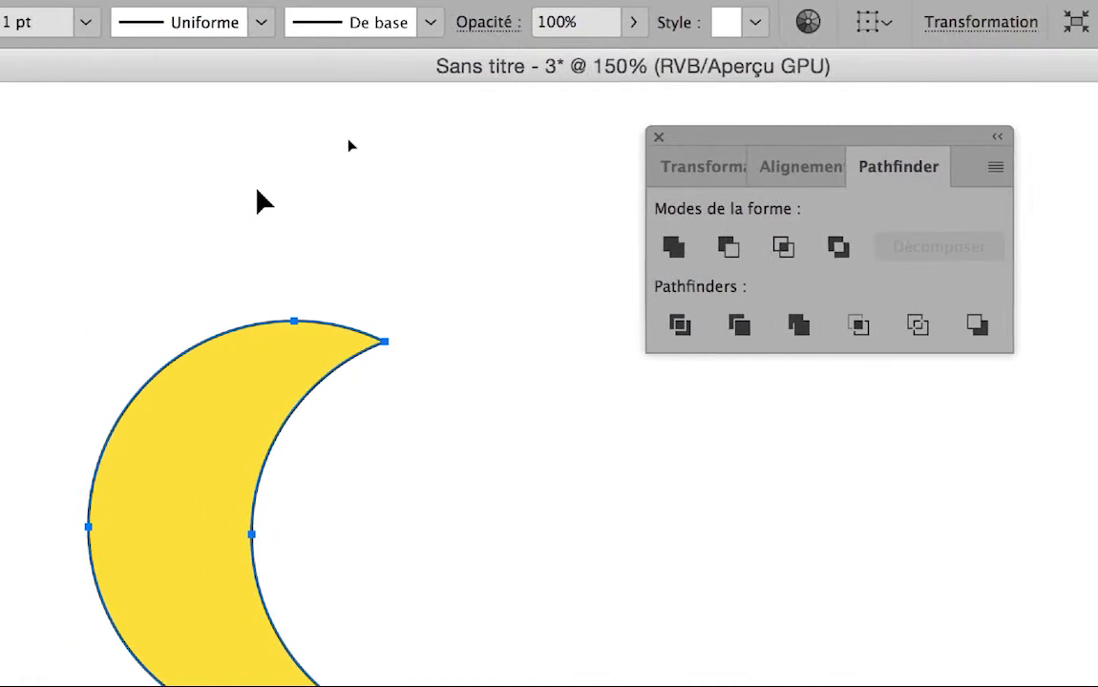
{"action": "key", "text": "super+z"}
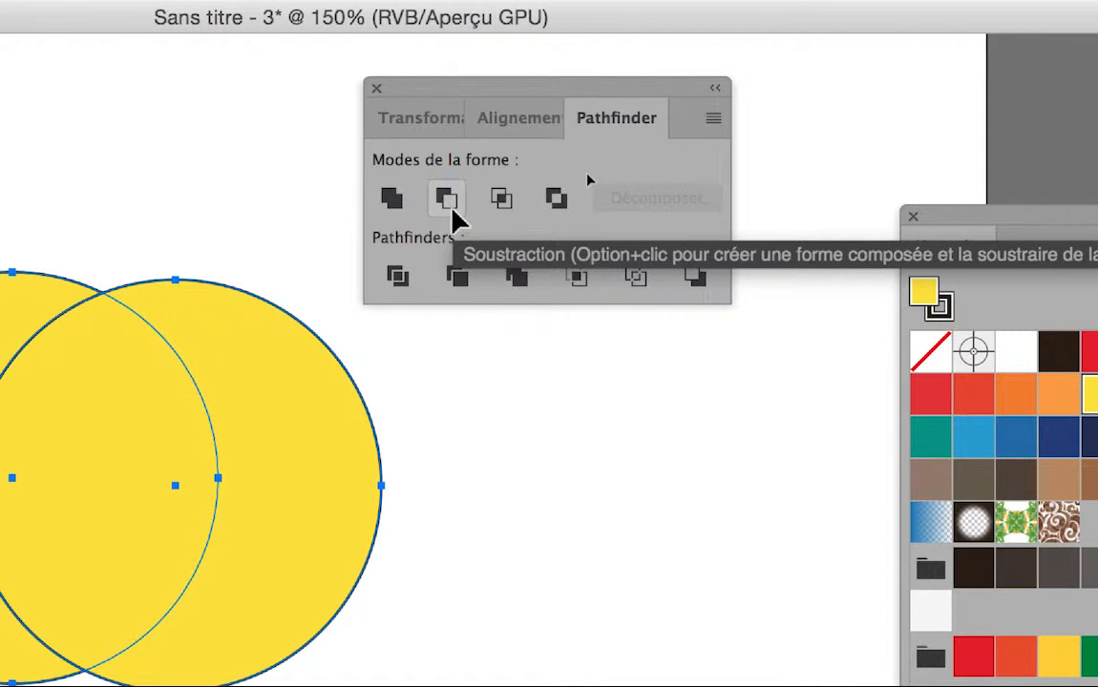
- Subtract the front circle from the back one as an editable compound shape, and reselect it with the Pathfinder panel moved clear
{"action": "left_click", "coordinate": [453, 212]}
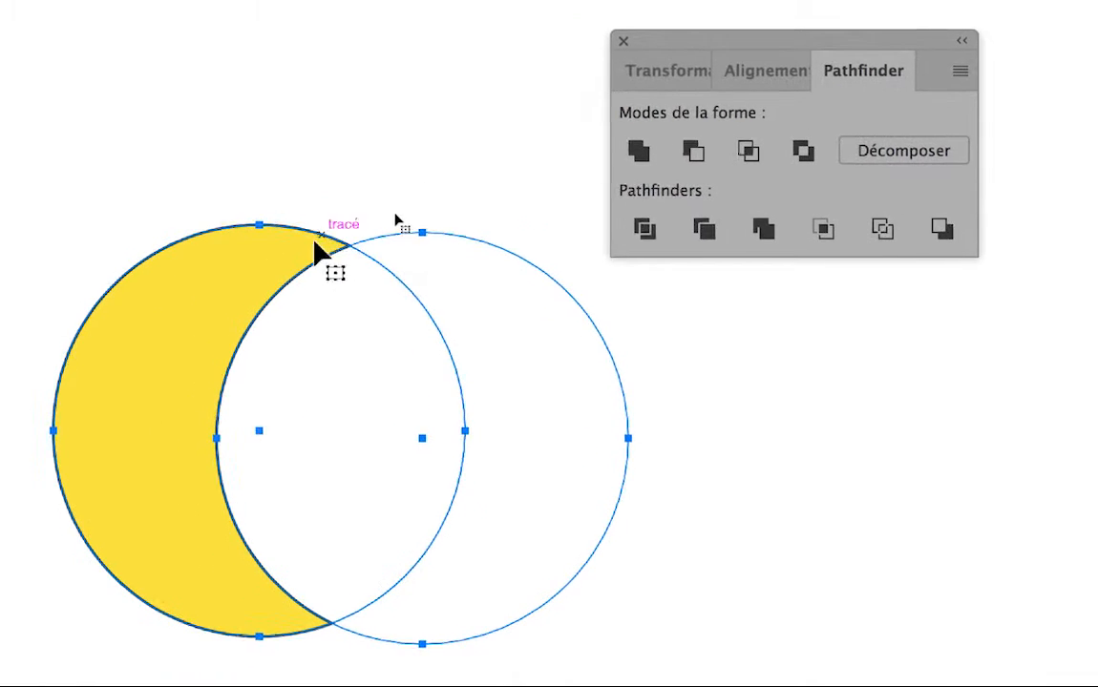
{"action": "left_click", "coordinate": [217, 250]}
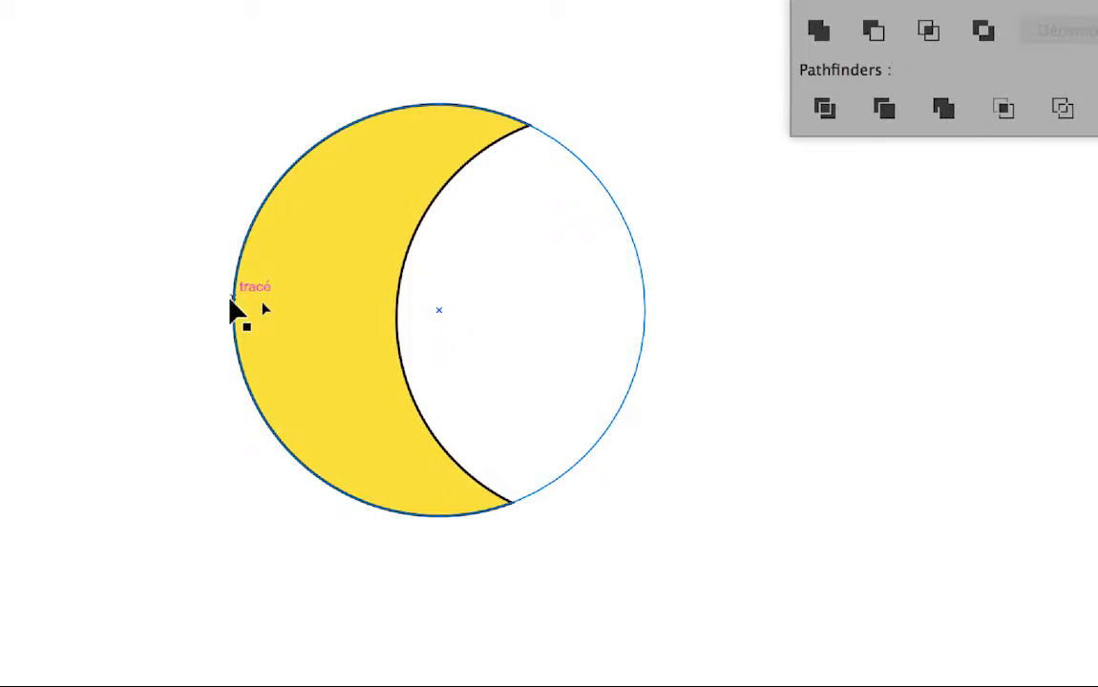
{"action": "left_click", "coordinate": [232, 305]}
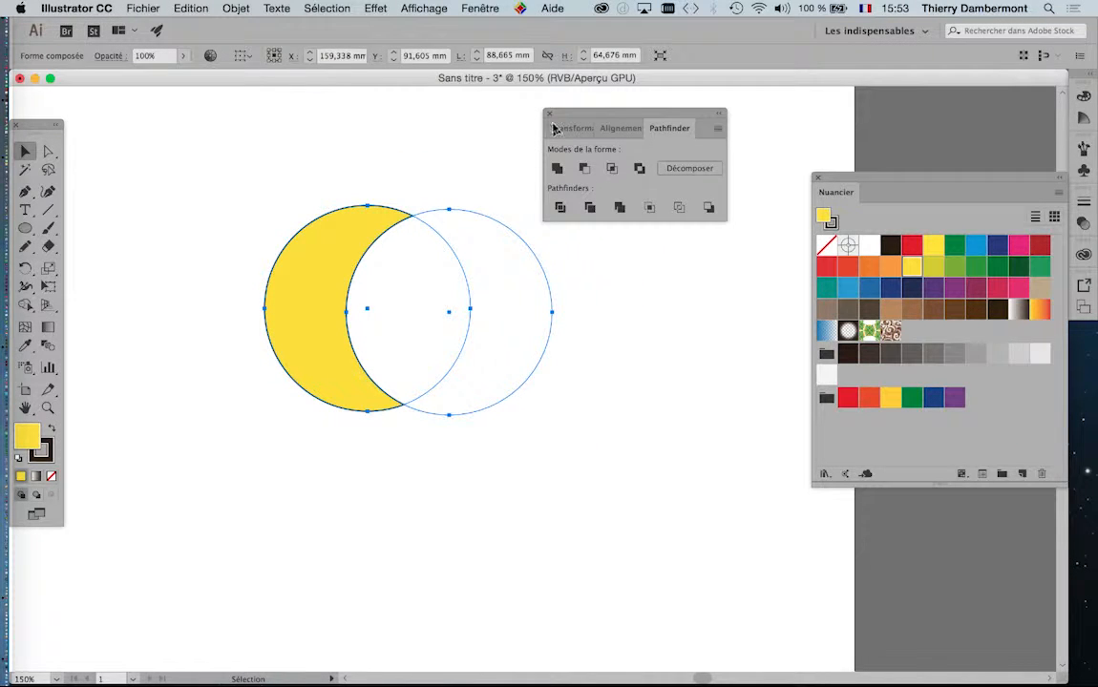
{"action": "left_click_drag", "start_coordinate": [573, 113], "coordinate": [619, 104]}
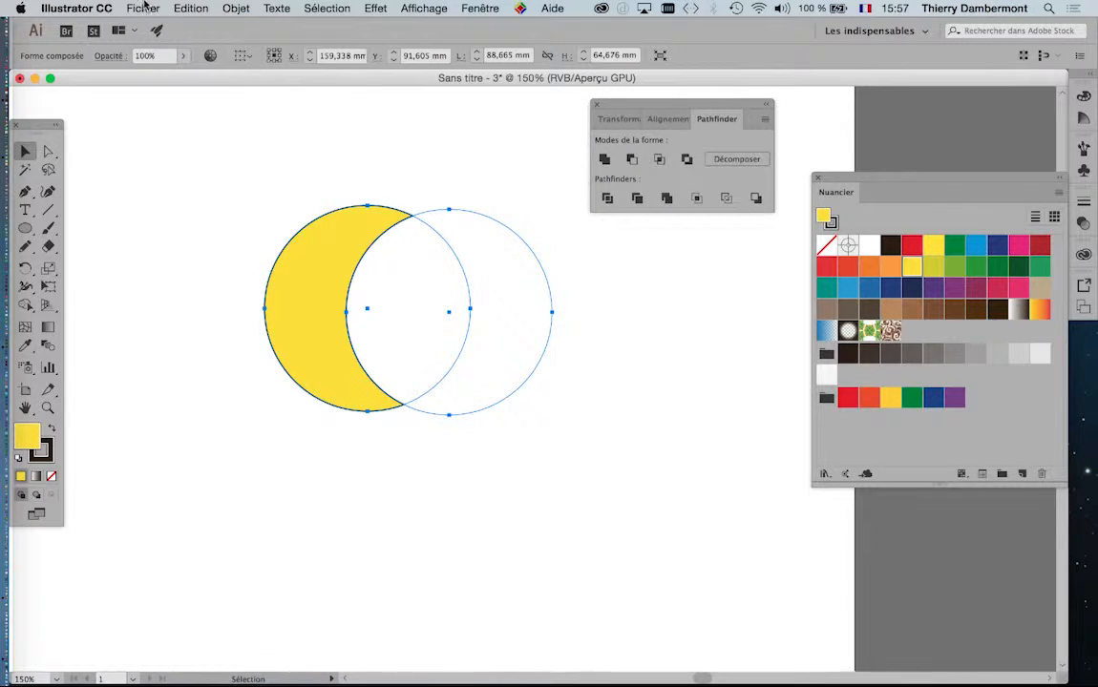
- Save the document as creation-motifs-01 in Adobe PDF format in the AI nov 2017 PARTIE 1 folder, using the [Illustrator par défaut] preset
{"action": "left_click", "coordinate": [143, 8]}
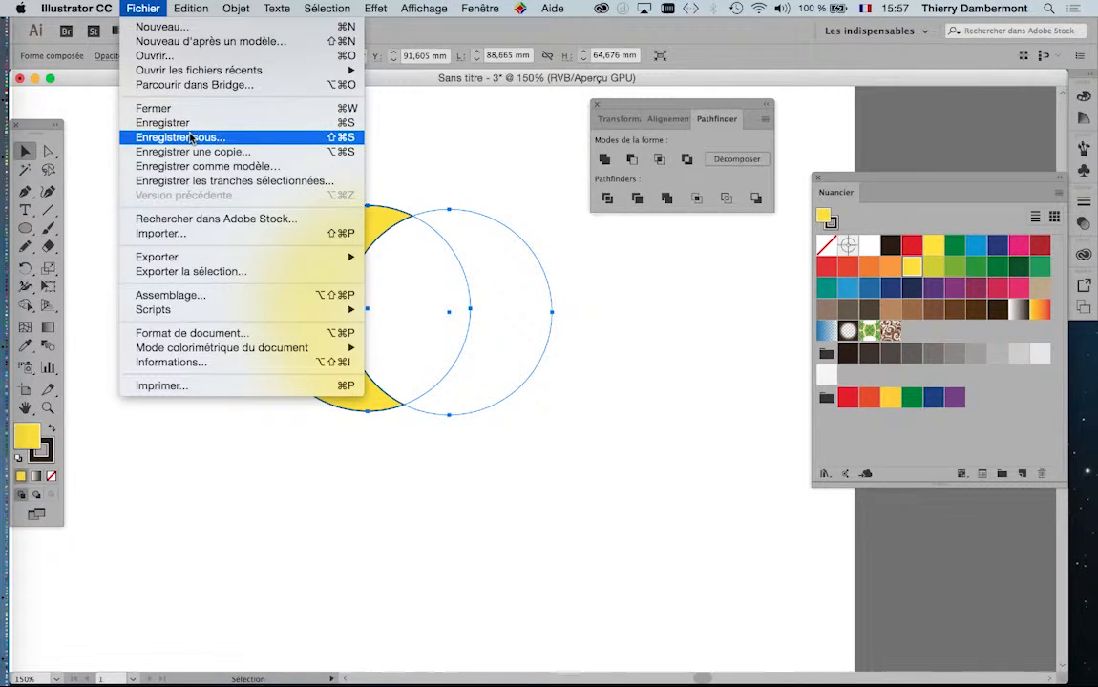
{"action": "left_click", "coordinate": [173, 134]}
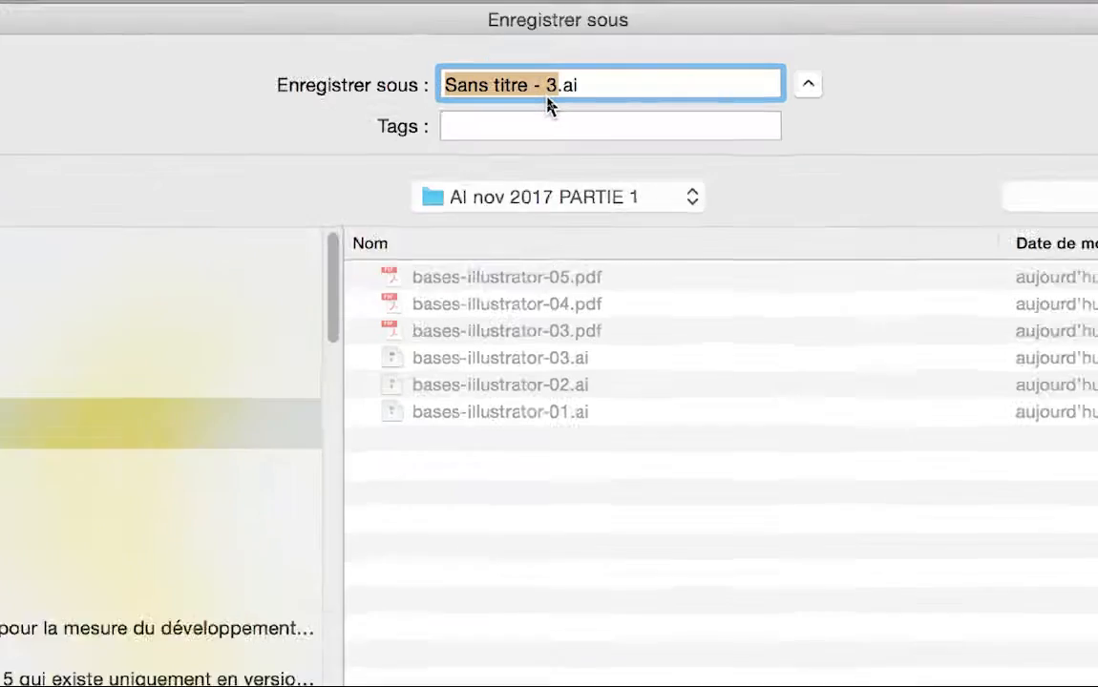
{"action": "type", "text": "creat"}
{"action": "type", "text": "ion-motifs"}
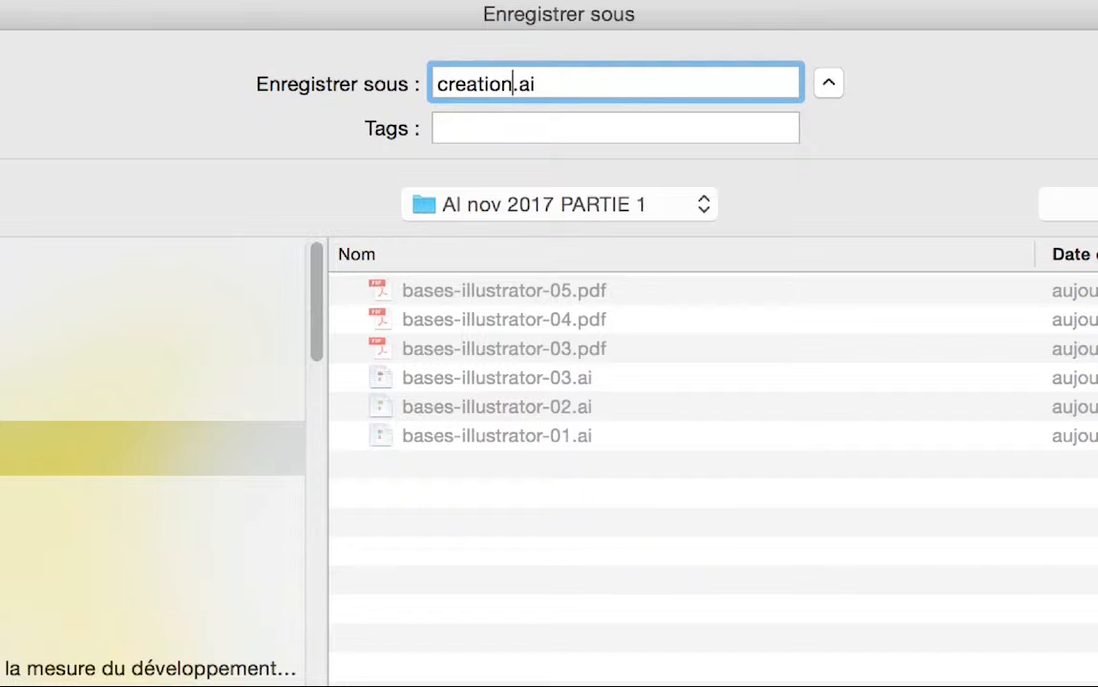
{"action": "type", "text": "-01"}
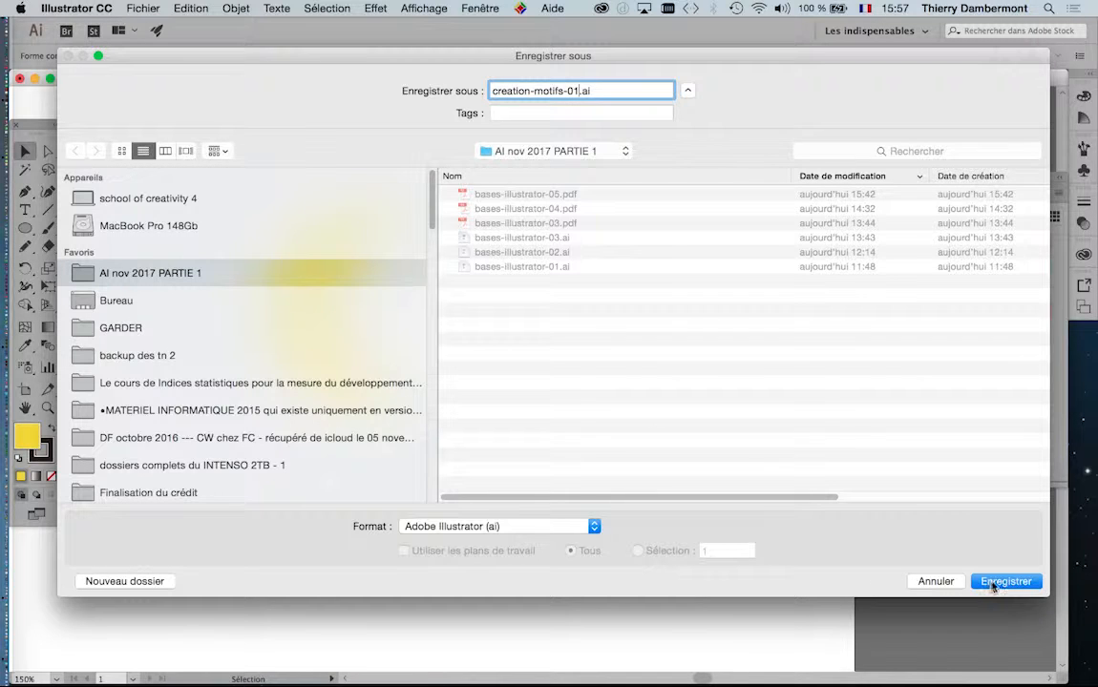
{"action": "left_click", "coordinate": [459, 528]}
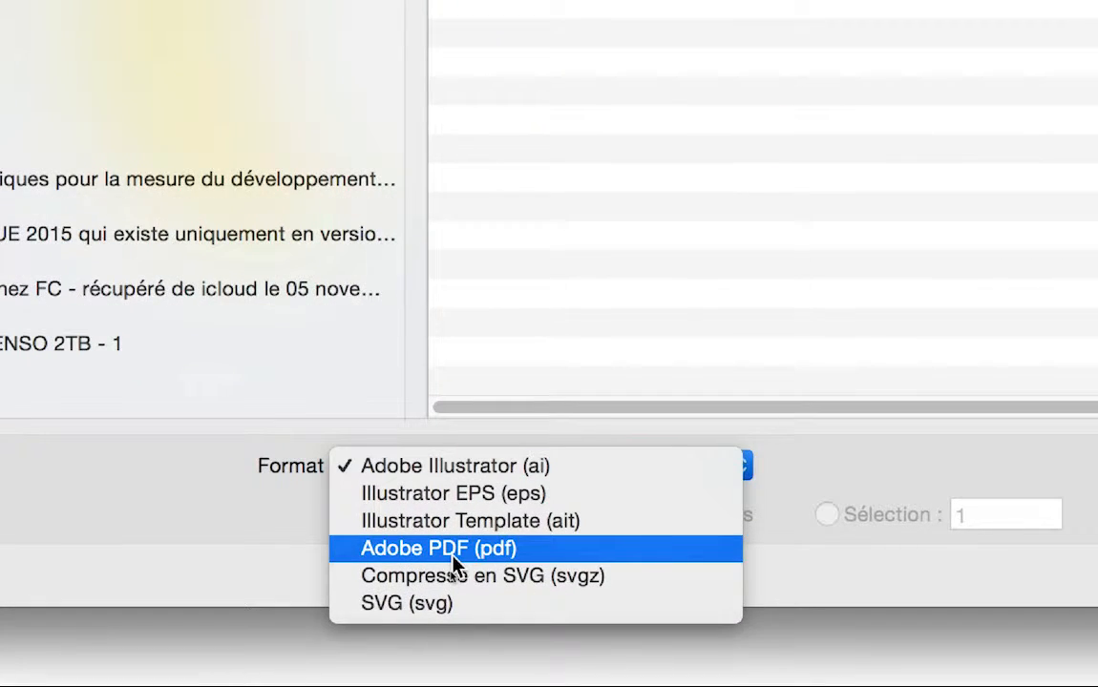
{"action": "left_click", "coordinate": [453, 556]}
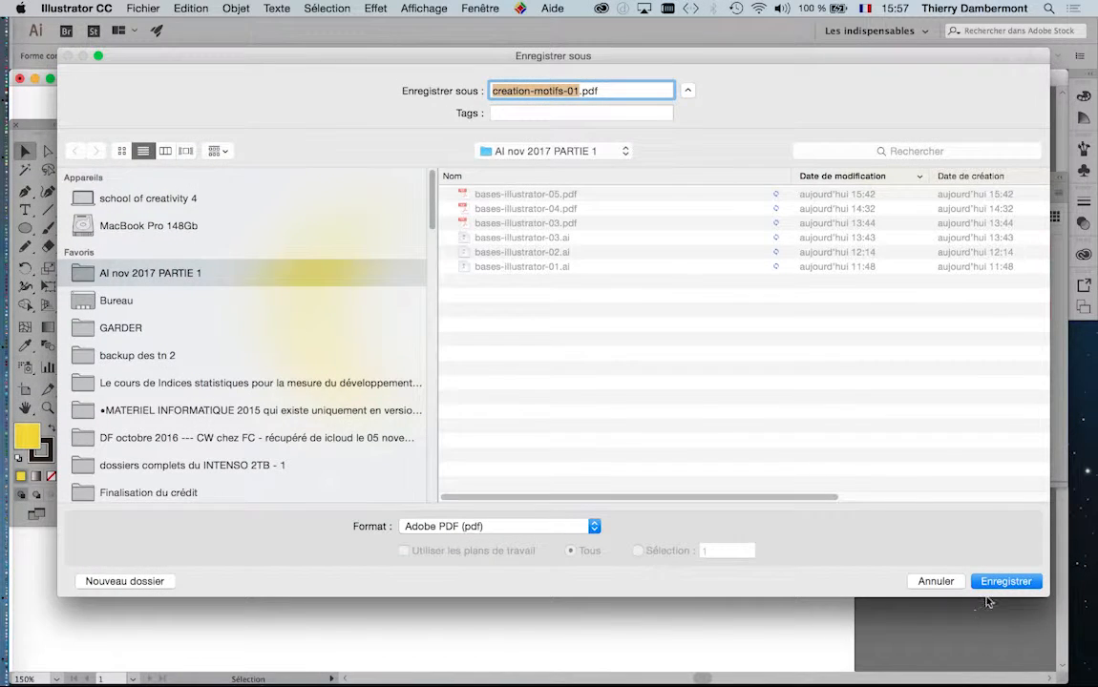
{"action": "left_click", "coordinate": [990, 583]}
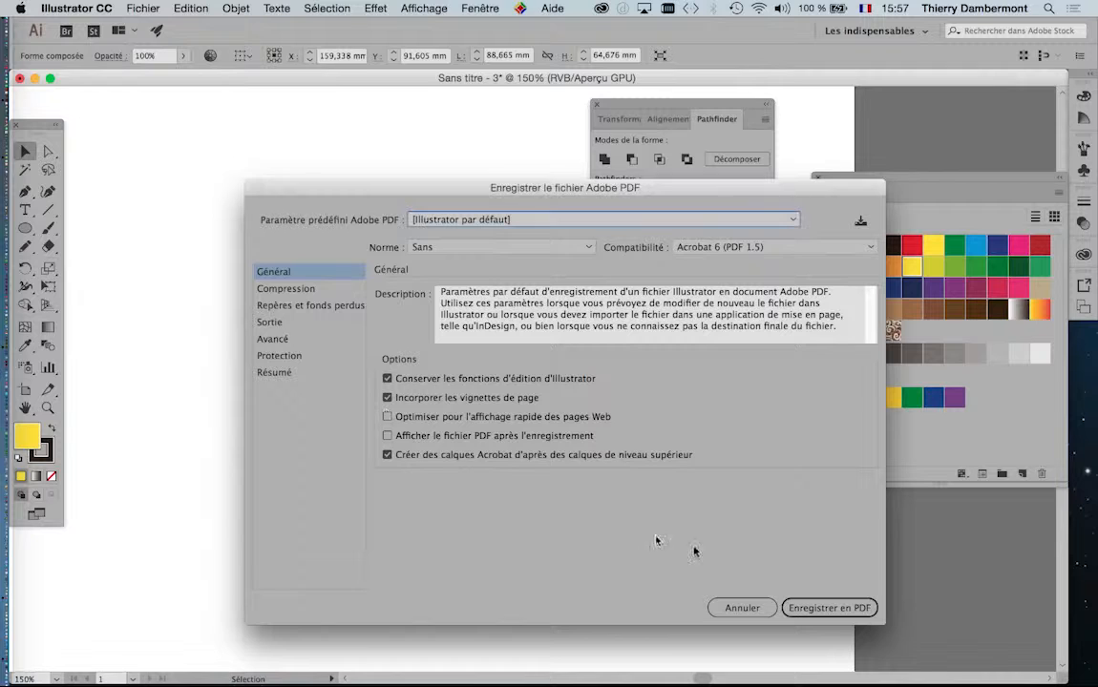
{"action": "left_click", "coordinate": [823, 605]}
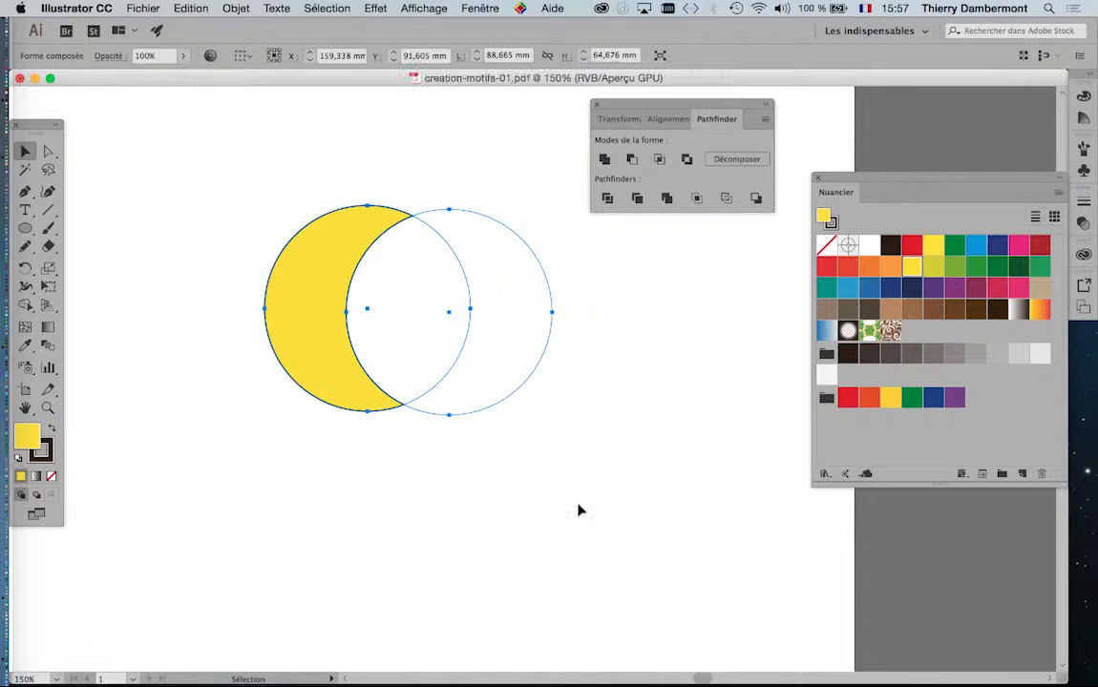
- Deselect the crescent compound shape to view it without its construction outlines
{"action": "left_click", "coordinate": [577, 510]}
{"action": "key", "text": "super+0"}
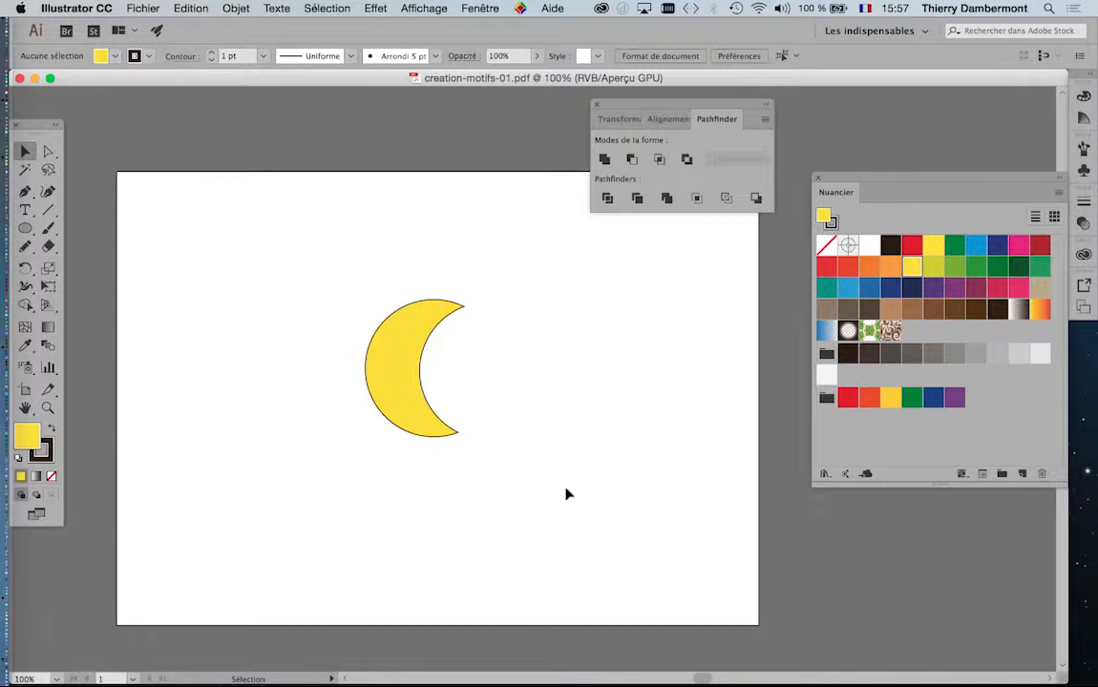
{"action": "scroll", "coordinate": [417, 435], "scroll_direction": "up", "scroll_amount": 1}
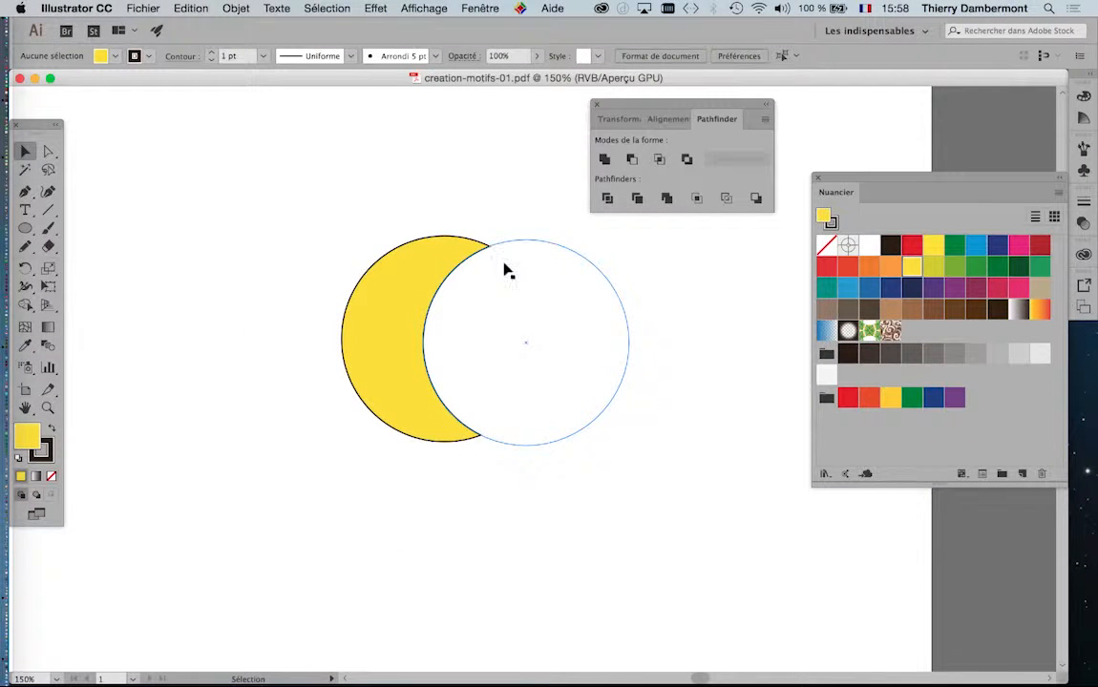
{"action": "scroll", "coordinate": [382, 240], "scroll_direction": "right", "scroll_amount": 5}
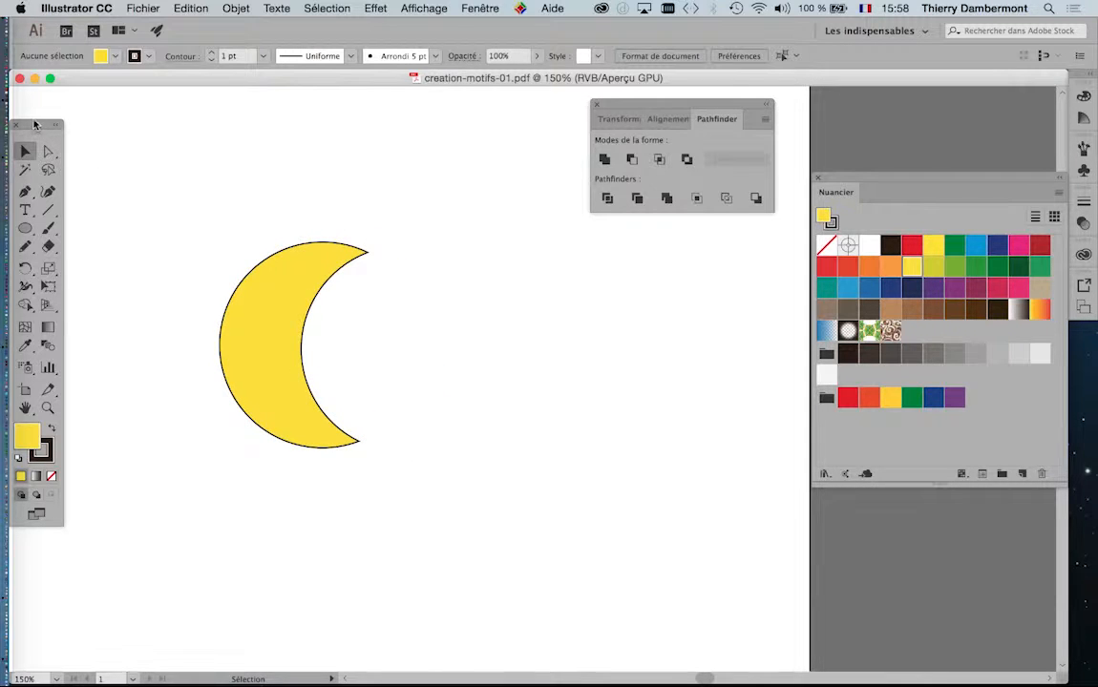
- Detach the Sélection directe tools as a floating palette above the crescent and activate Sélection directe progressive
{"action": "left_click_drag", "start_coordinate": [34, 124], "coordinate": [108, 140]}
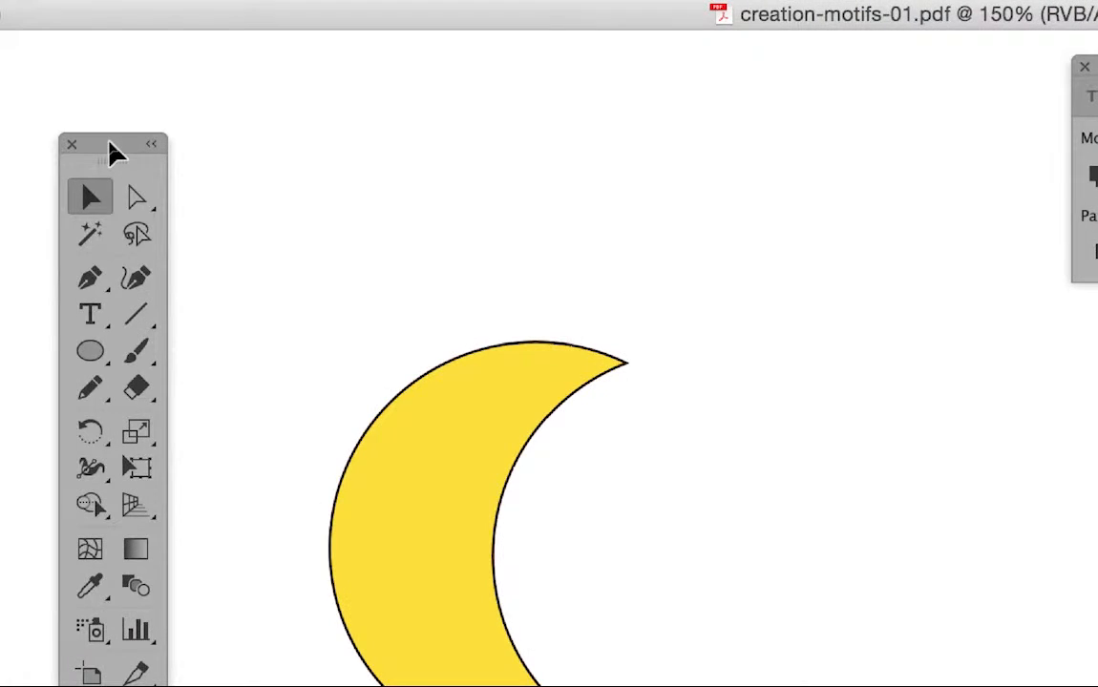
{"action": "left_click", "coordinate": [137, 201]}
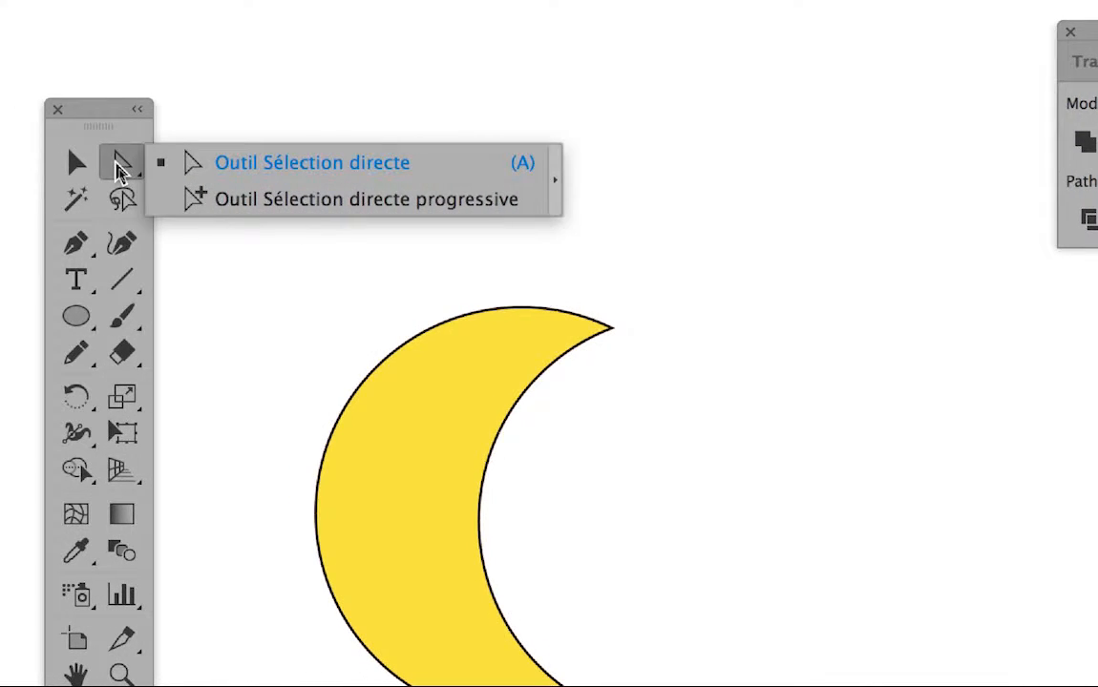
{"action": "left_click", "coordinate": [117, 170]}
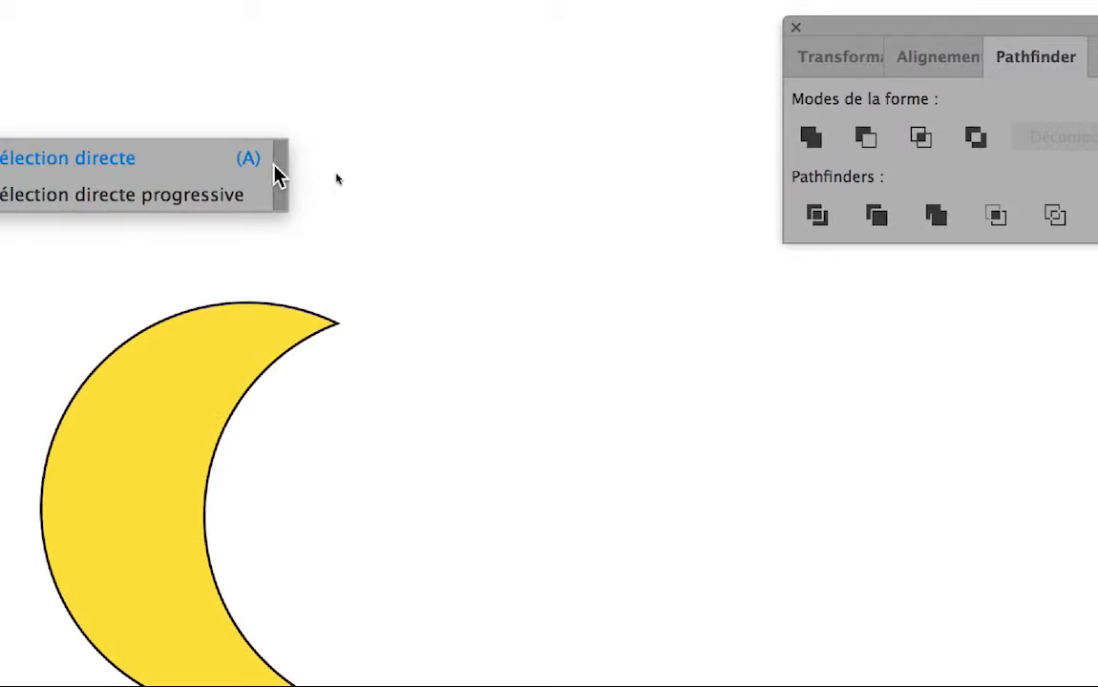
{"action": "left_click", "coordinate": [274, 166]}
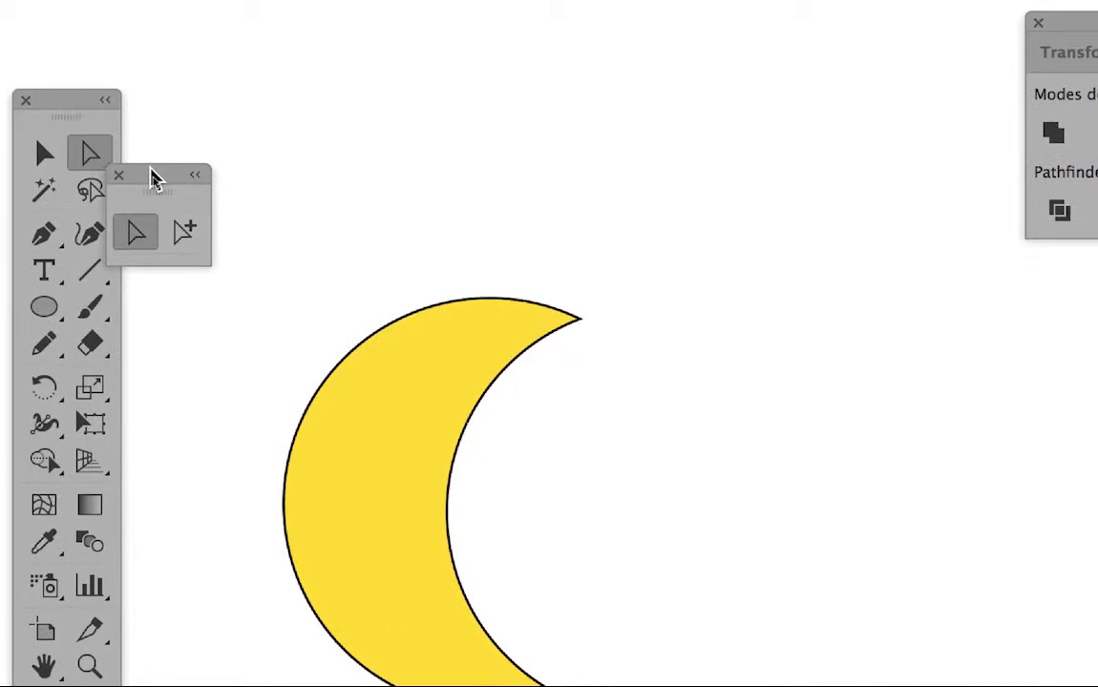
{"action": "left_click_drag", "start_coordinate": [152, 179], "coordinate": [296, 117]}
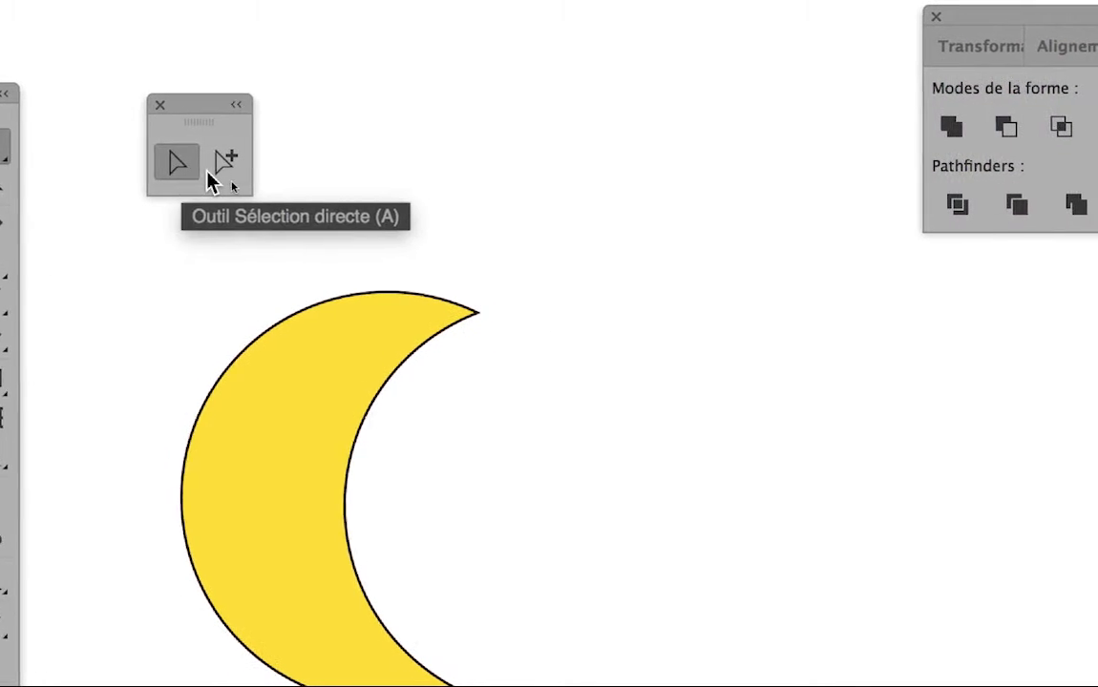
{"action": "left_click", "coordinate": [217, 172]}
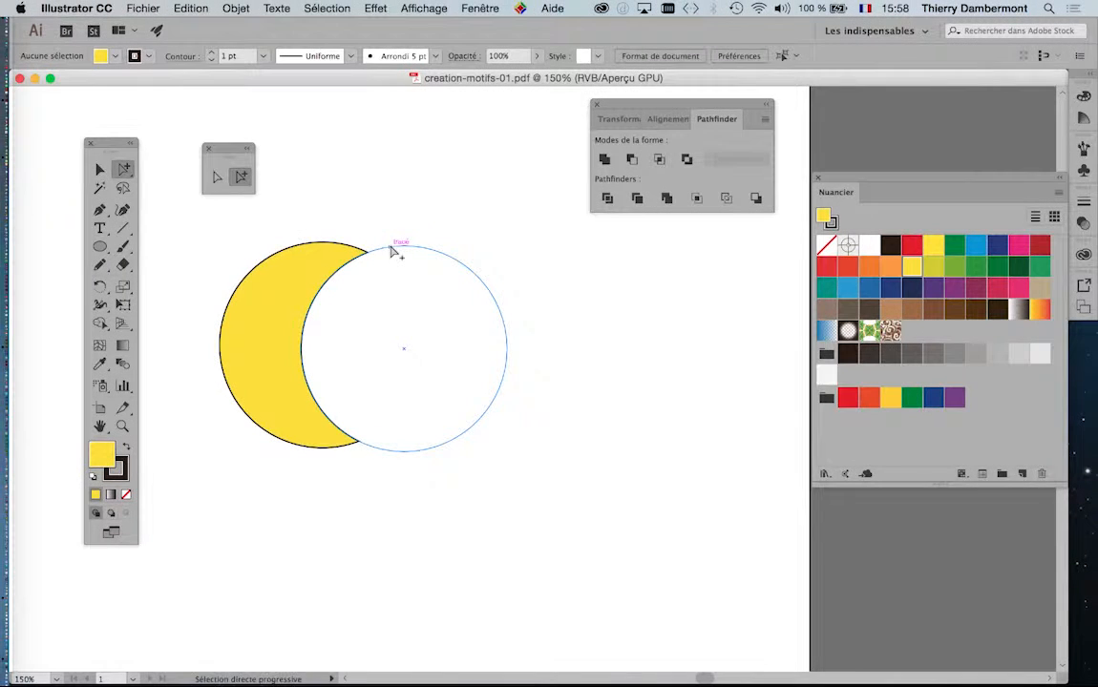
- Display the Calques panel, shorten it and place it beside the crescent, below the Pathfinder panel
{"action": "key", "text": "space"}
{"action": "left_click_drag", "start_coordinate": [399, 209], "coordinate": [354, 212]}
{"action": "left_click", "coordinate": [478, 8]}
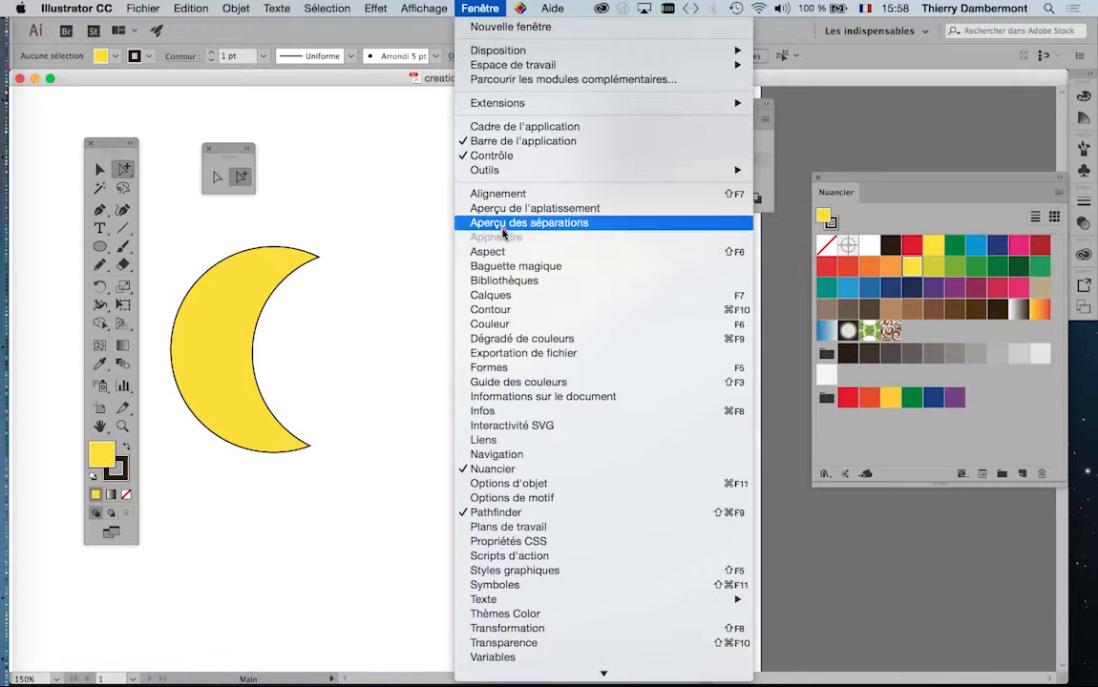
{"action": "left_click", "coordinate": [513, 298]}
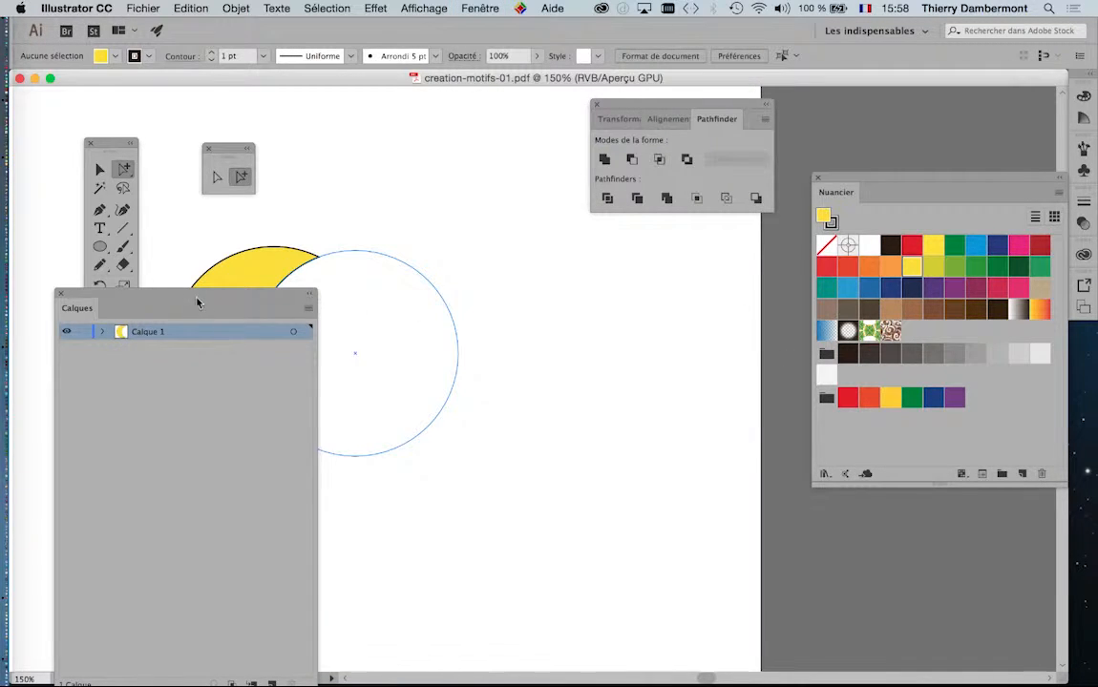
{"action": "left_click_drag", "start_coordinate": [198, 303], "coordinate": [435, 131]}
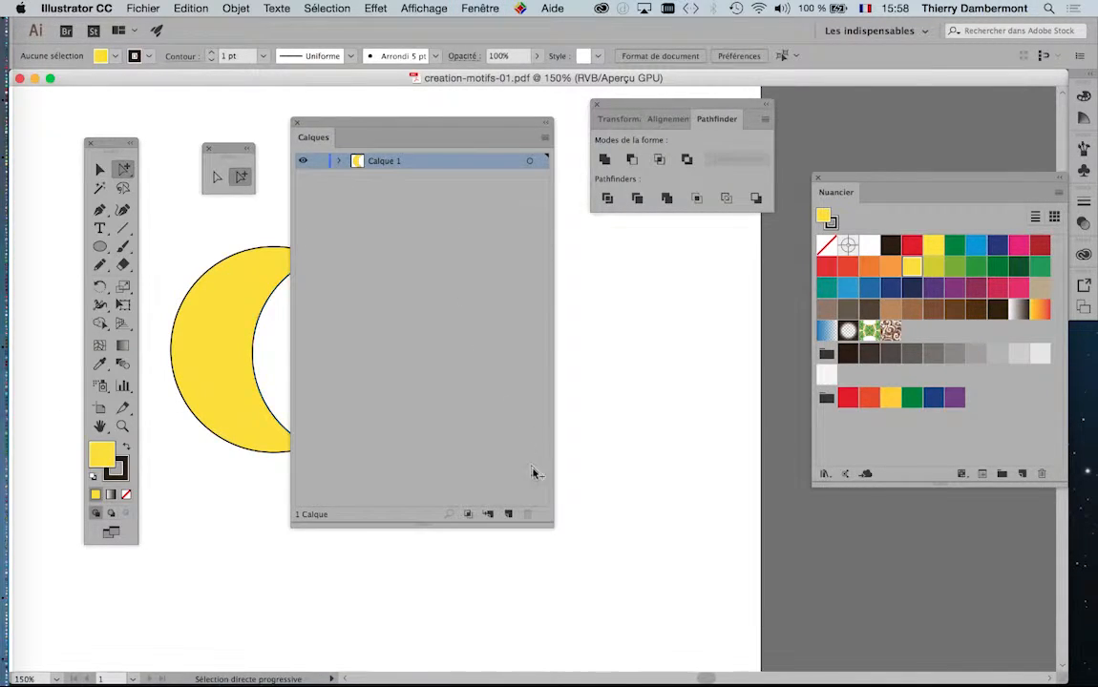
{"action": "left_click_drag", "start_coordinate": [552, 523], "coordinate": [566, 279]}
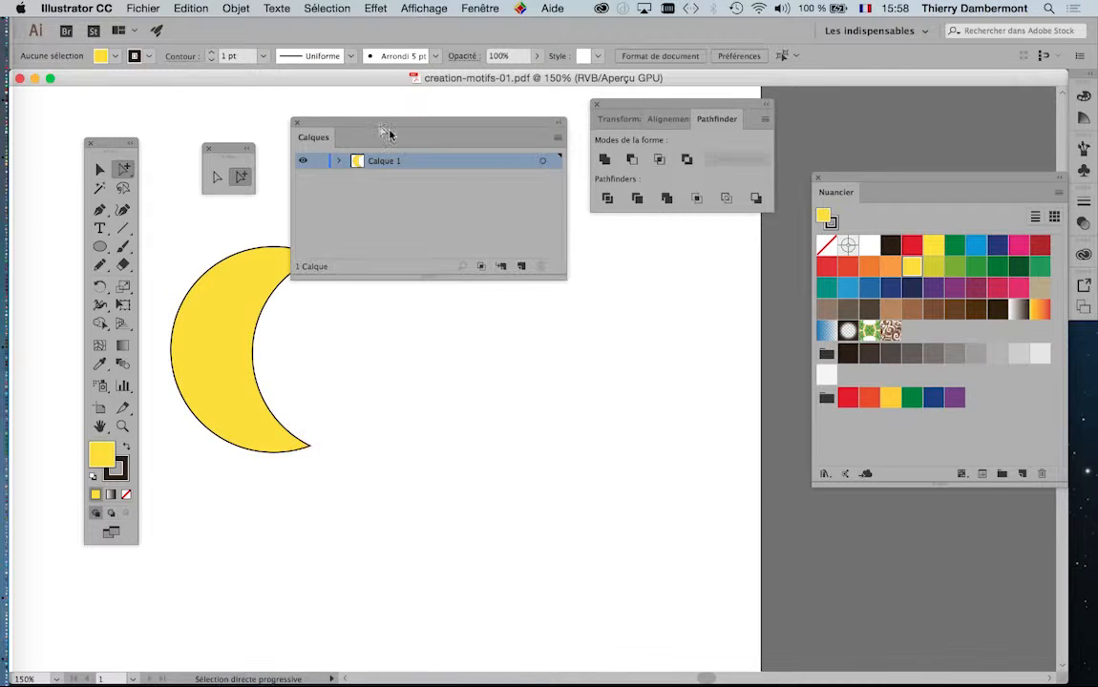
{"action": "left_click_drag", "start_coordinate": [371, 125], "coordinate": [558, 268]}
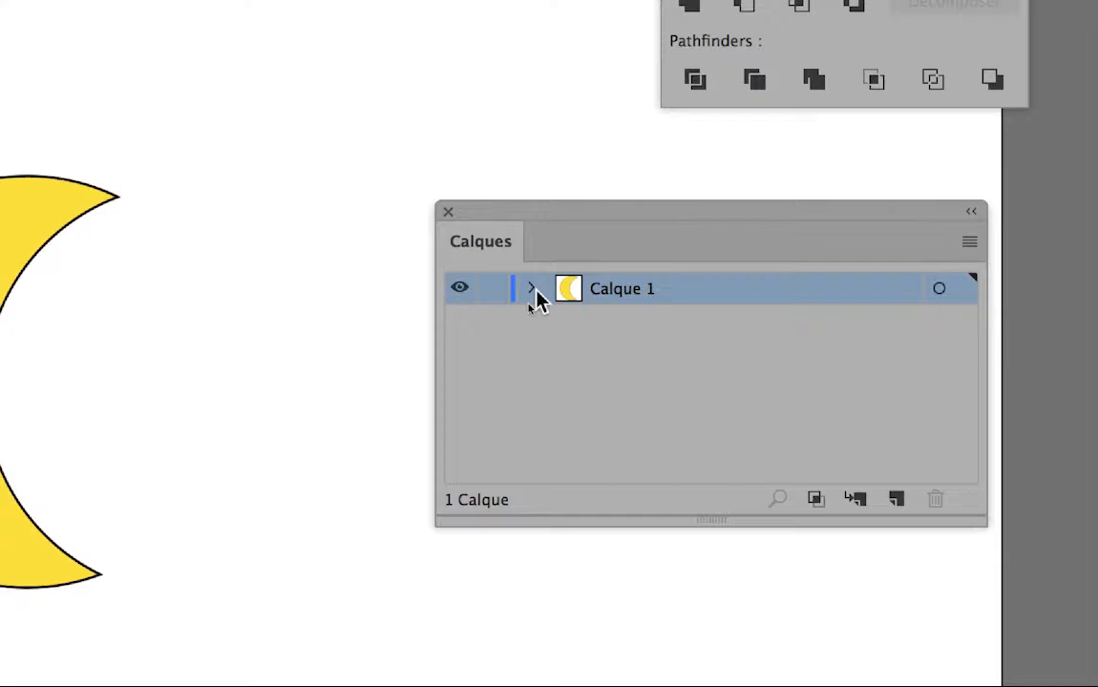
- Expand Calque 1 and its Forme composée to examine the objects inside, and collapse both again
{"action": "left_click", "coordinate": [532, 289]}
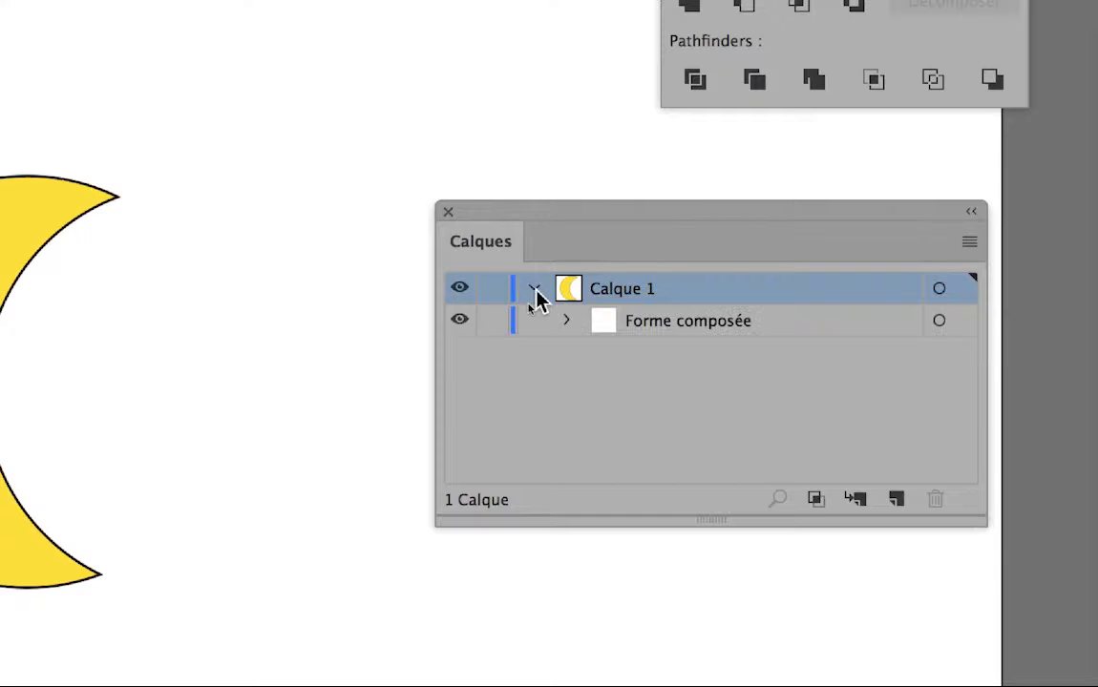
{"action": "left_click", "coordinate": [573, 303]}
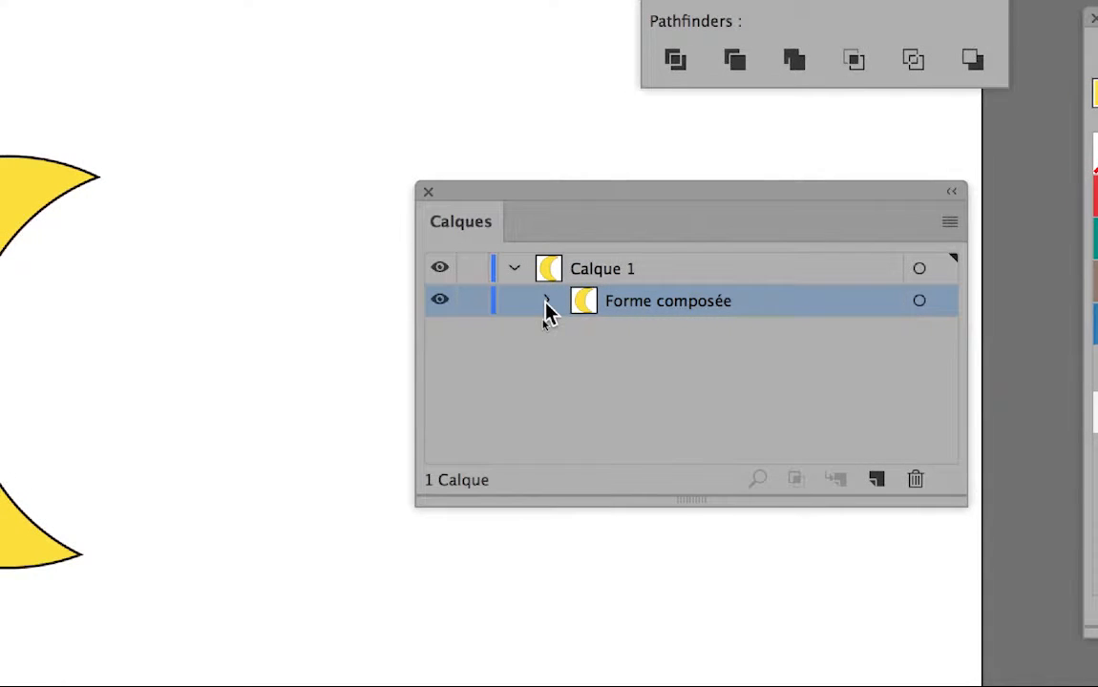
{"action": "left_click", "coordinate": [546, 303]}
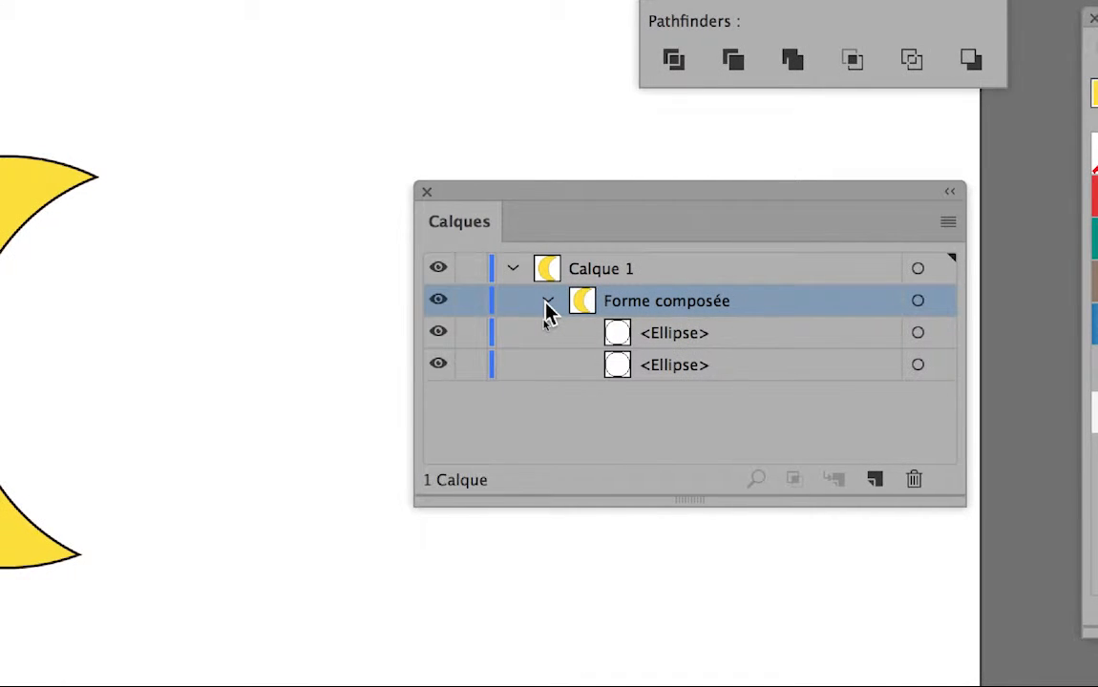
{"action": "left_click", "coordinate": [546, 306]}
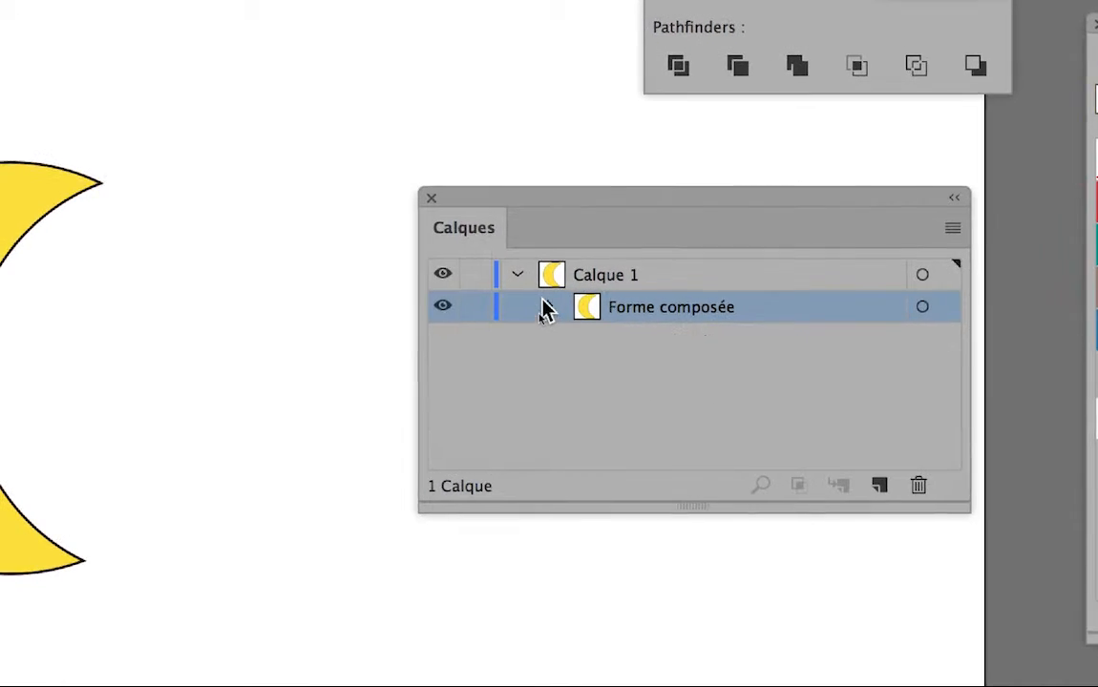
{"action": "left_click", "coordinate": [512, 269]}
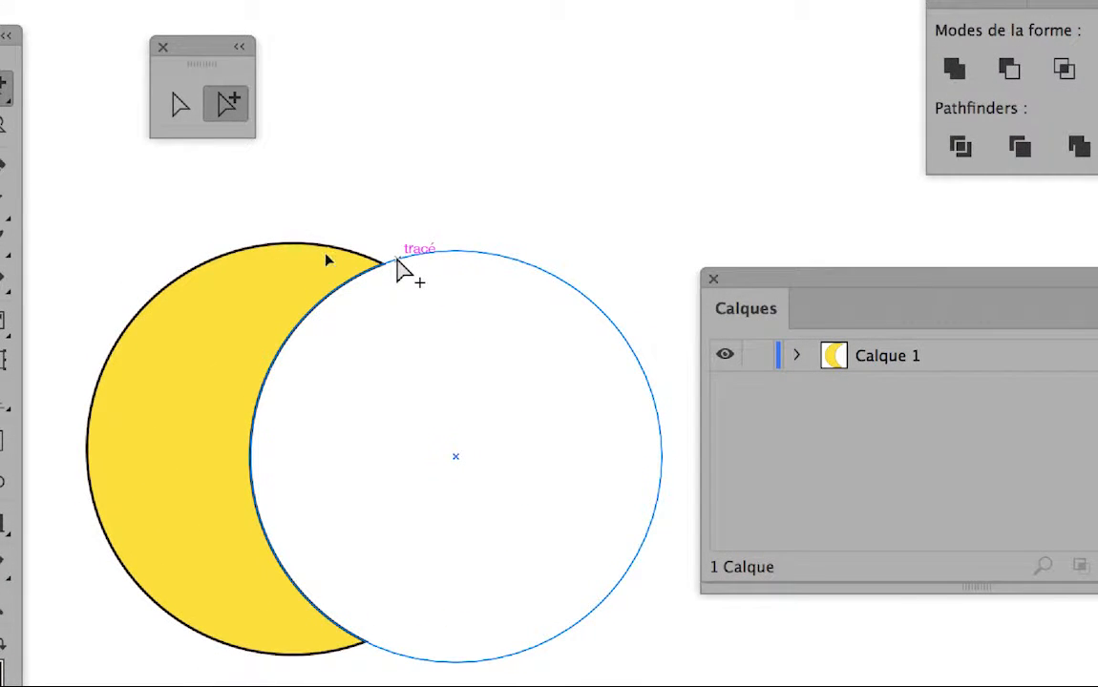
- Shift the subtracting circle off and back over the yellow circle to thin the crescent, keeping the Calques panel clear, and deselect it
{"action": "left_click", "coordinate": [399, 270]}
{"action": "left_click_drag", "start_coordinate": [399, 270], "coordinate": [424, 283]}
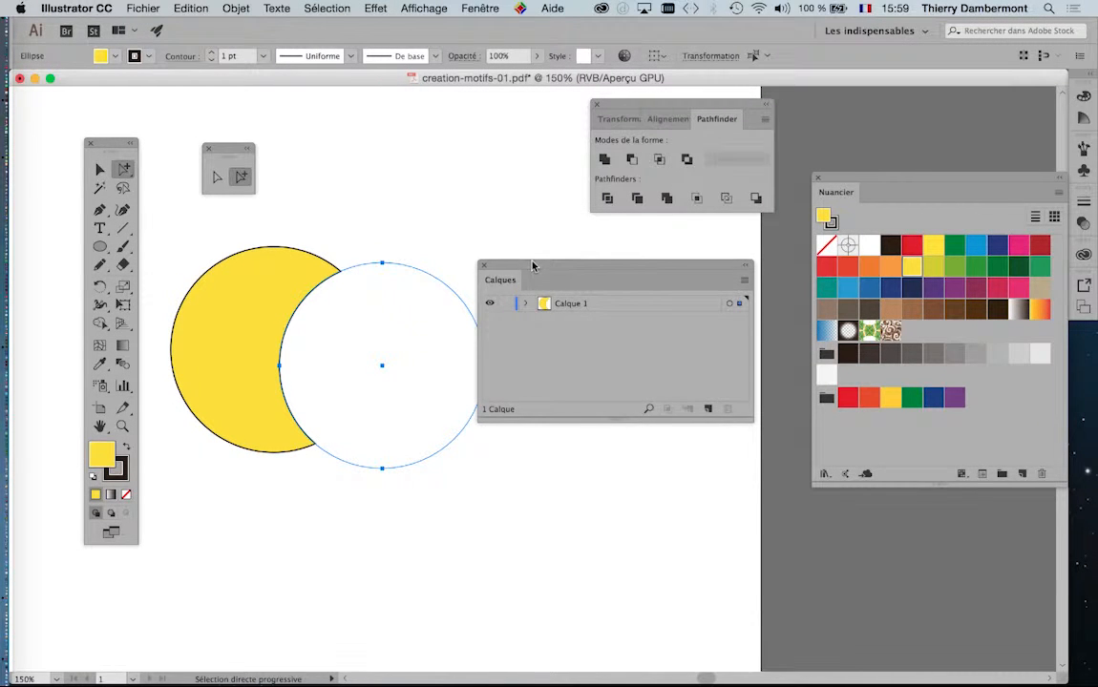
{"action": "left_click_drag", "start_coordinate": [532, 266], "coordinate": [649, 367]}
{"action": "left_click_drag", "start_coordinate": [449, 287], "coordinate": [376, 275]}
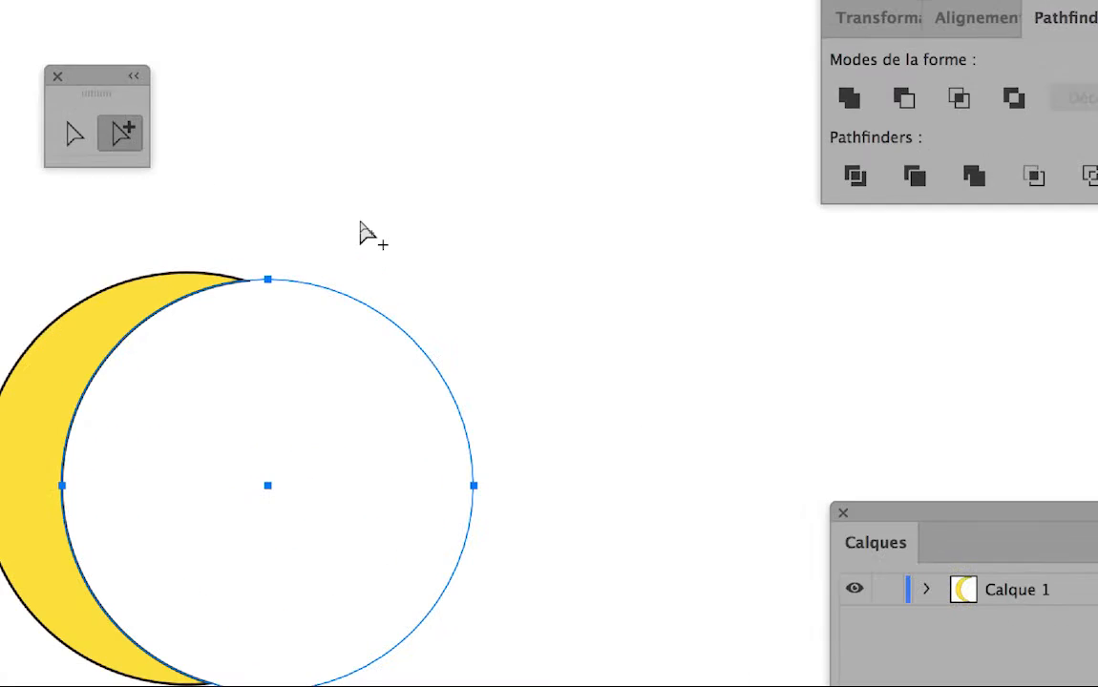
{"action": "left_click", "coordinate": [360, 223]}
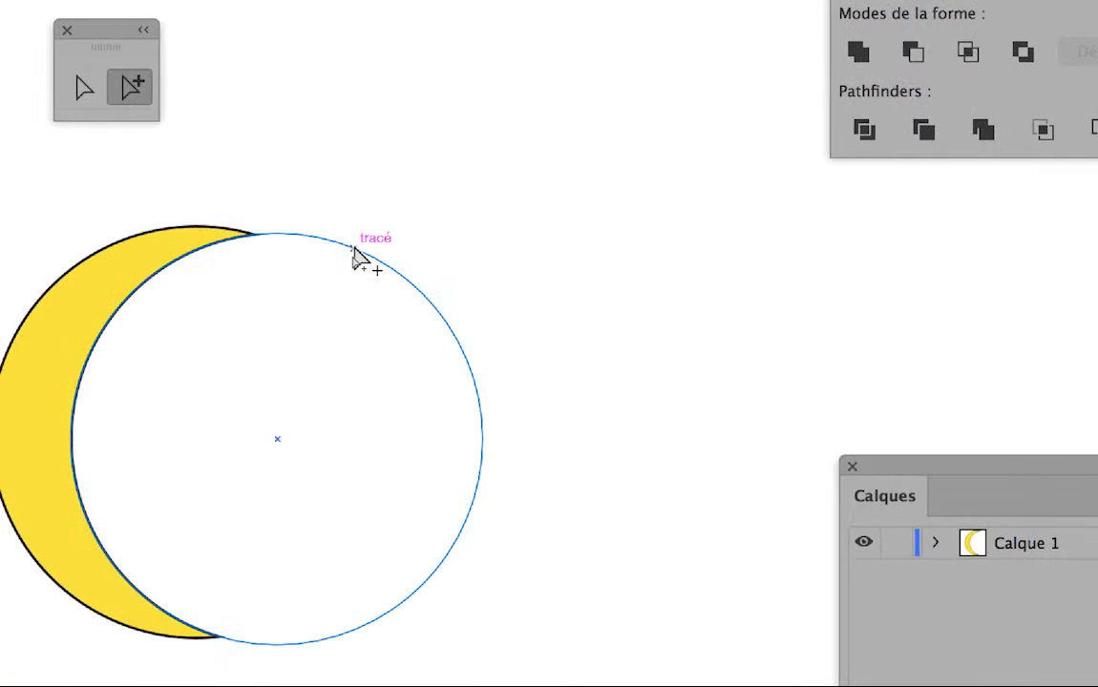
- Reposition the subtracting circle so its centre sits slightly above and to the right of the yellow circle's centre, and deselect it
{"action": "left_click", "coordinate": [354, 256]}
{"action": "key", "text": "Delete"}
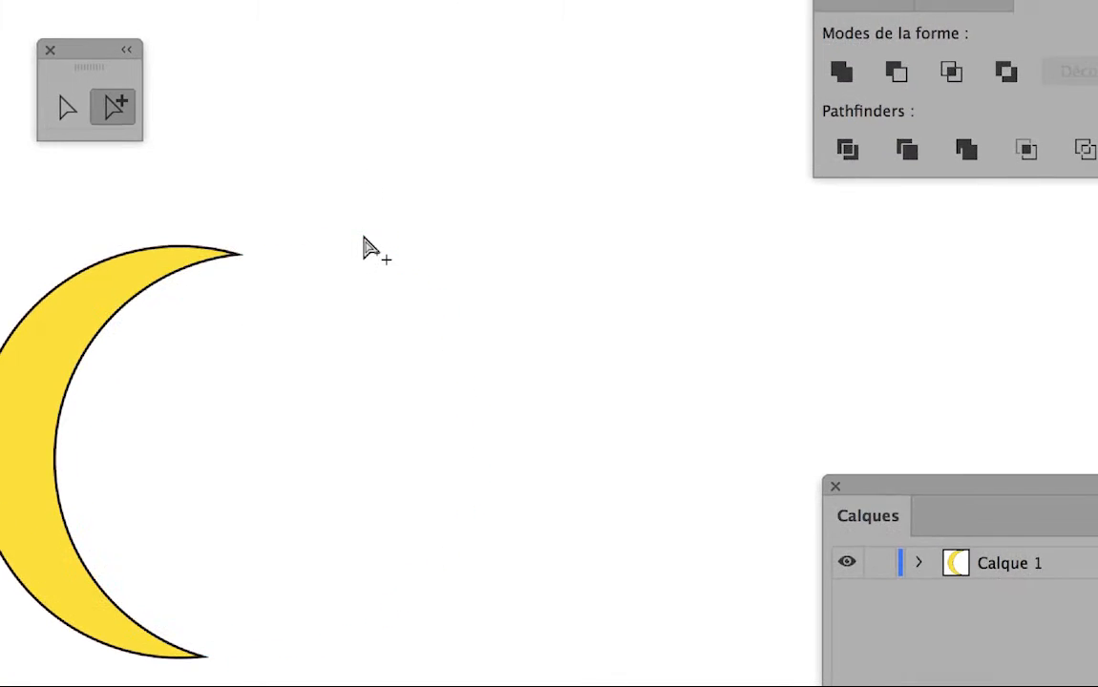
{"action": "key", "text": "super+z"}
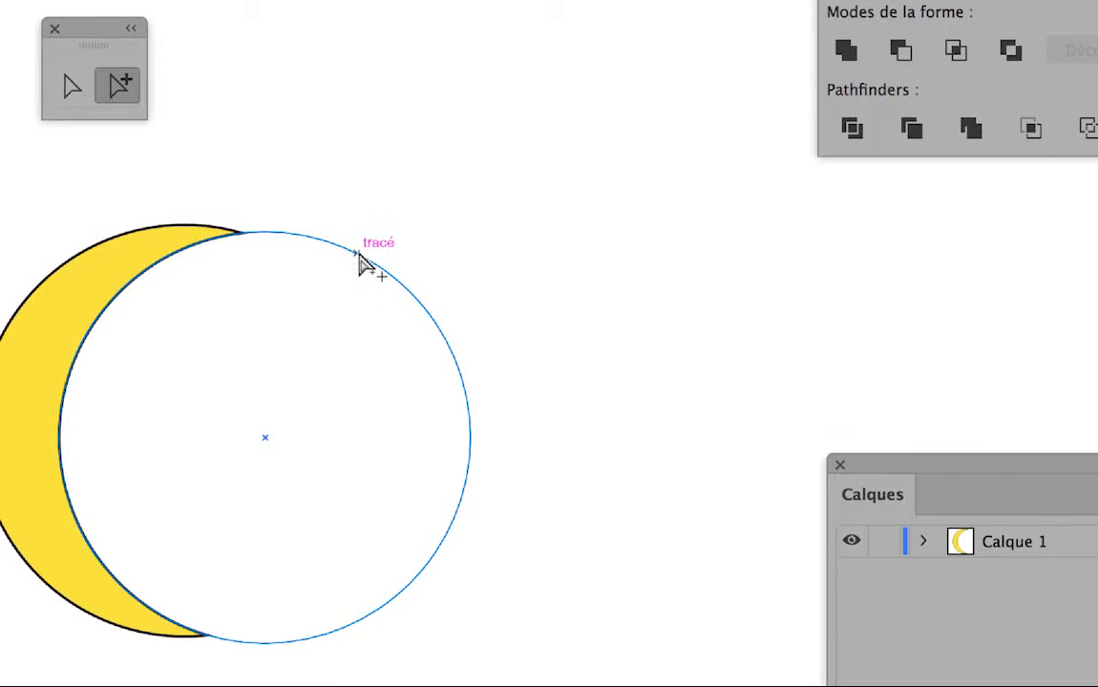
{"action": "left_click", "coordinate": [353, 276]}
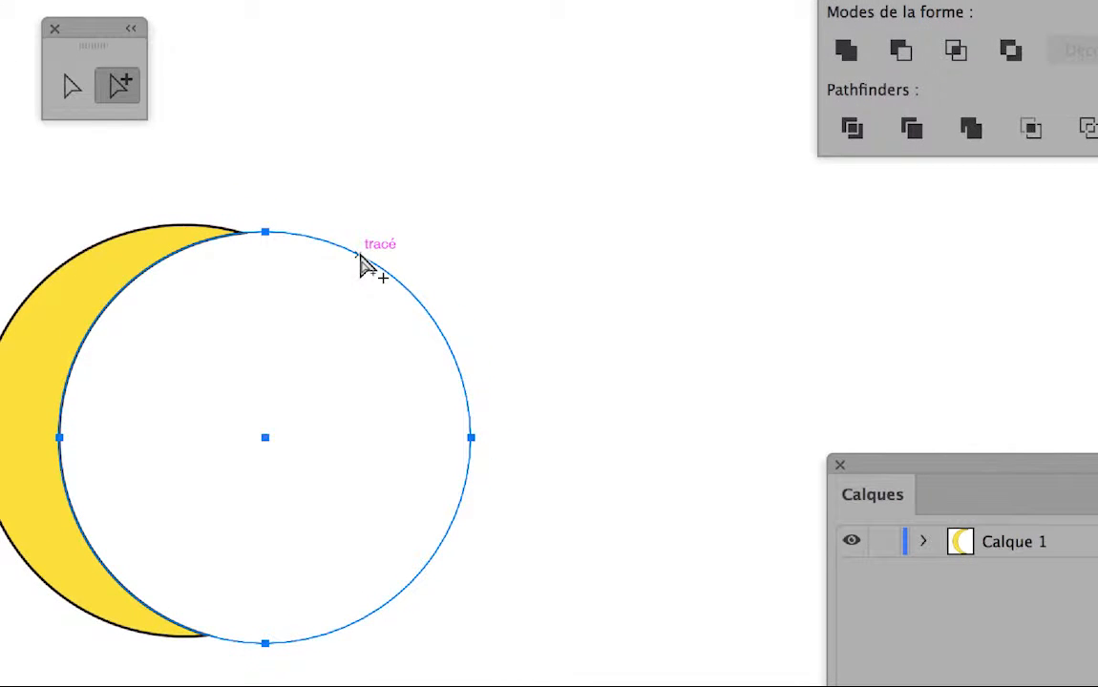
{"action": "left_click_drag", "start_coordinate": [363, 267], "coordinate": [423, 295]}
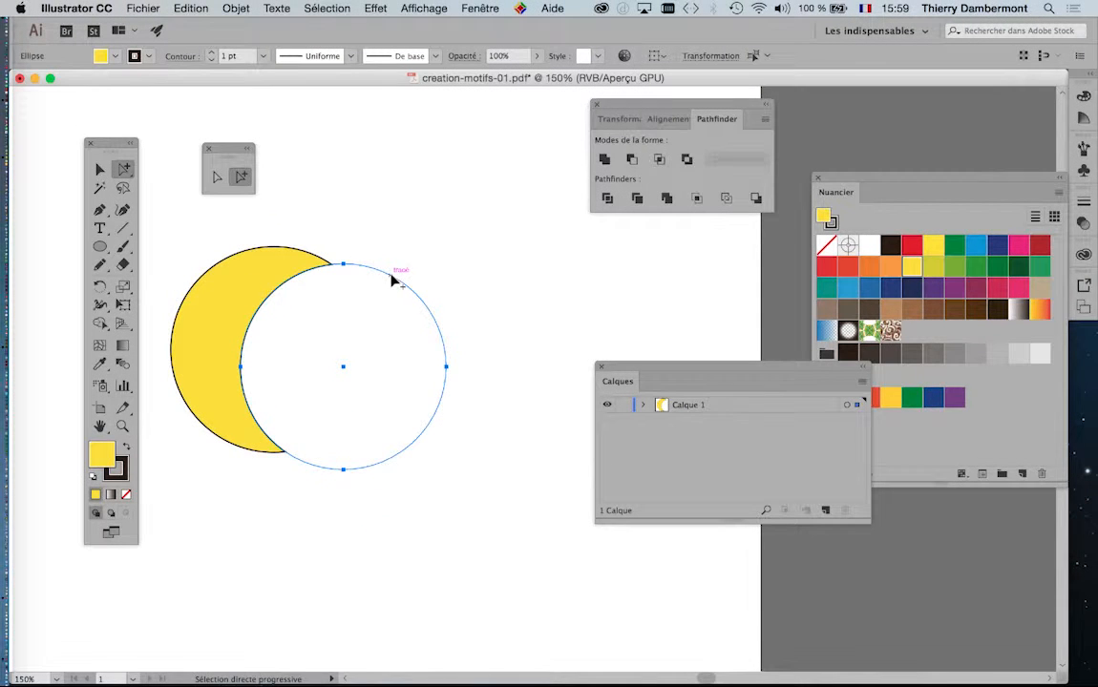
{"action": "left_click_drag", "start_coordinate": [382, 274], "coordinate": [408, 264]}
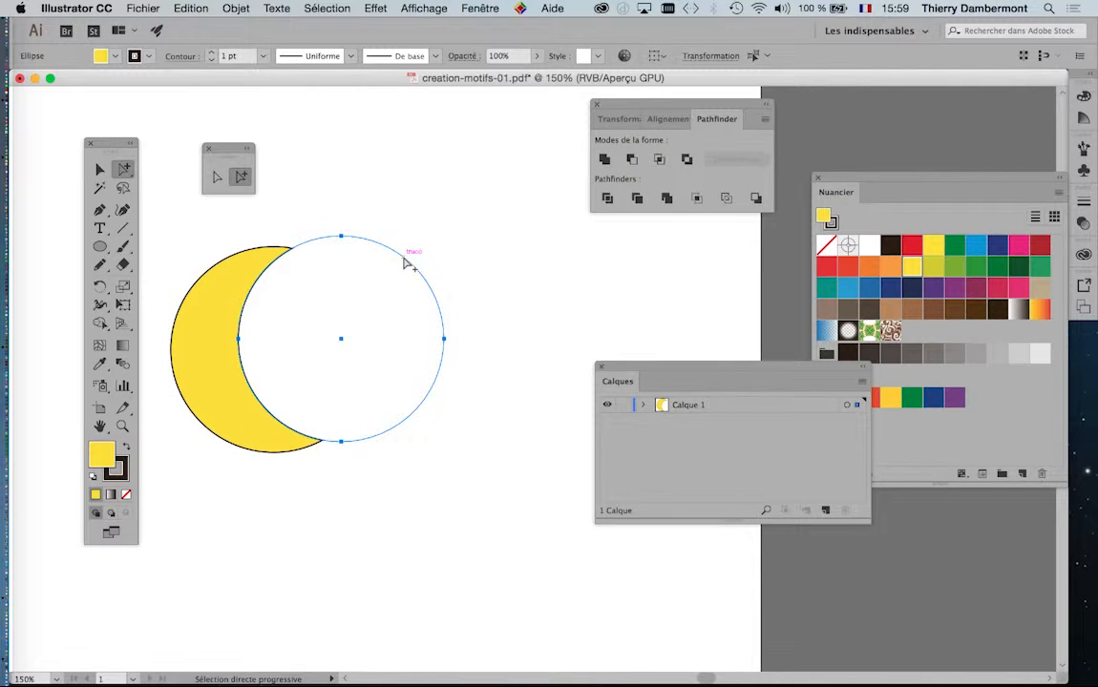
{"action": "key", "text": "Delete"}
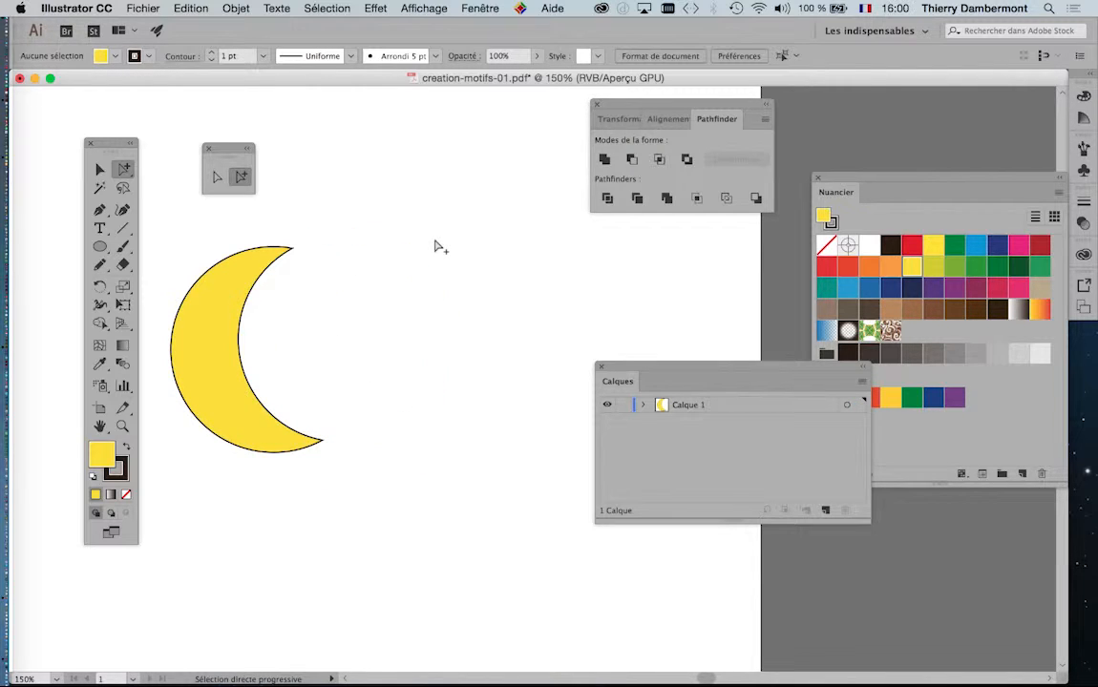
- Move the toolbox further away from the crescent and view the artwork at 200%
{"action": "key", "text": "super+z"}
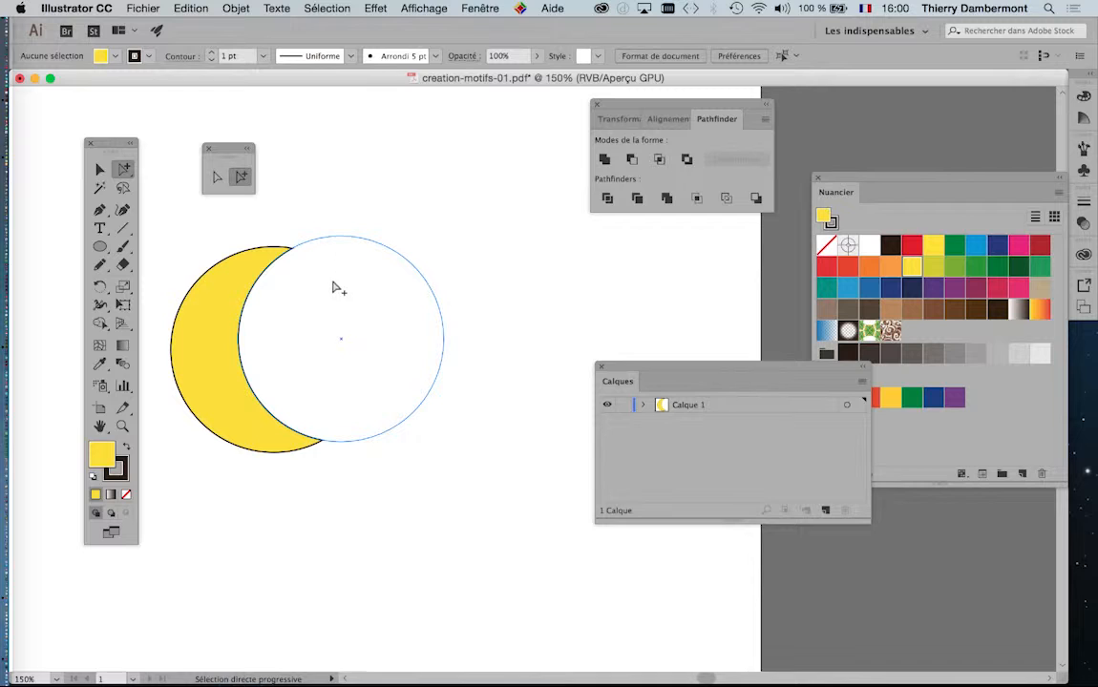
{"action": "key", "text": "Delete"}
{"action": "left_click_drag", "start_coordinate": [102, 145], "coordinate": [45, 146]}
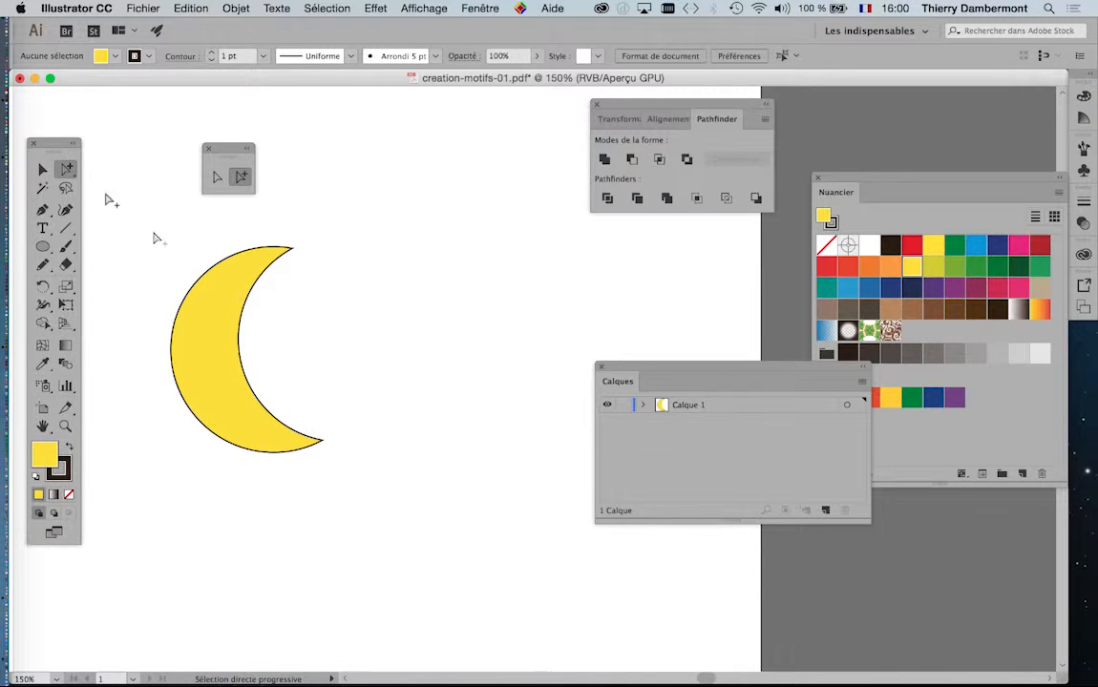
{"action": "key", "text": "super+z"}
{"action": "key", "text": "super+plus"}
{"action": "key", "text": "Delete"}
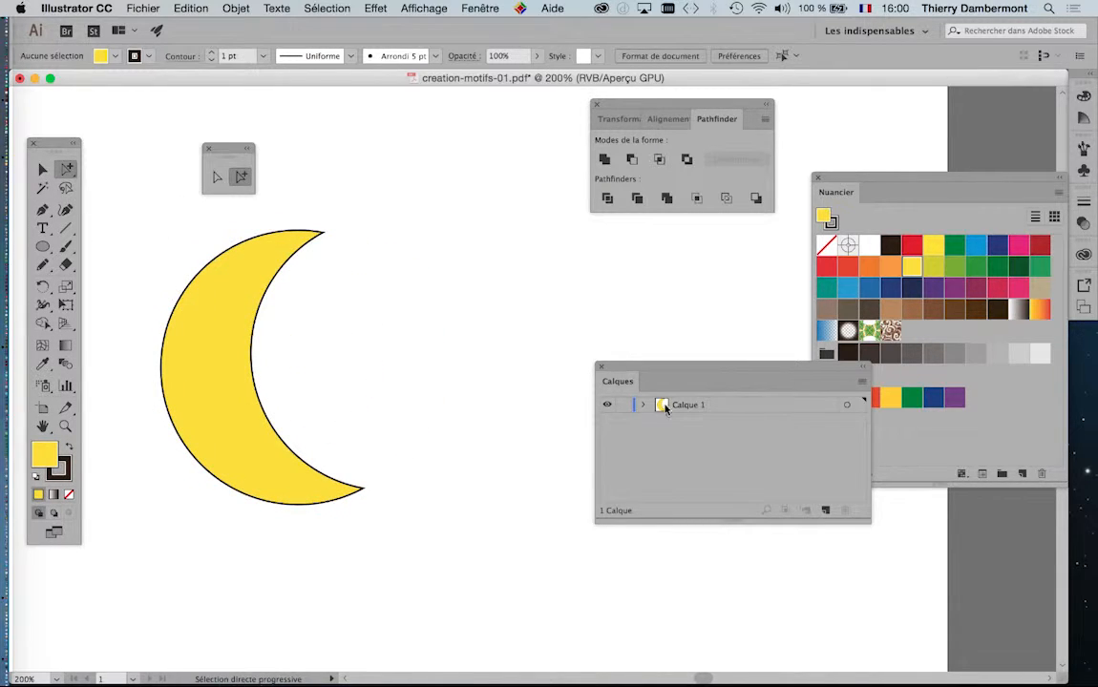
- Enlarge the Calques panel and place it between the crescent and the Nuancier panel without covering either
{"action": "left_click_drag", "start_coordinate": [640, 373], "coordinate": [542, 284]}
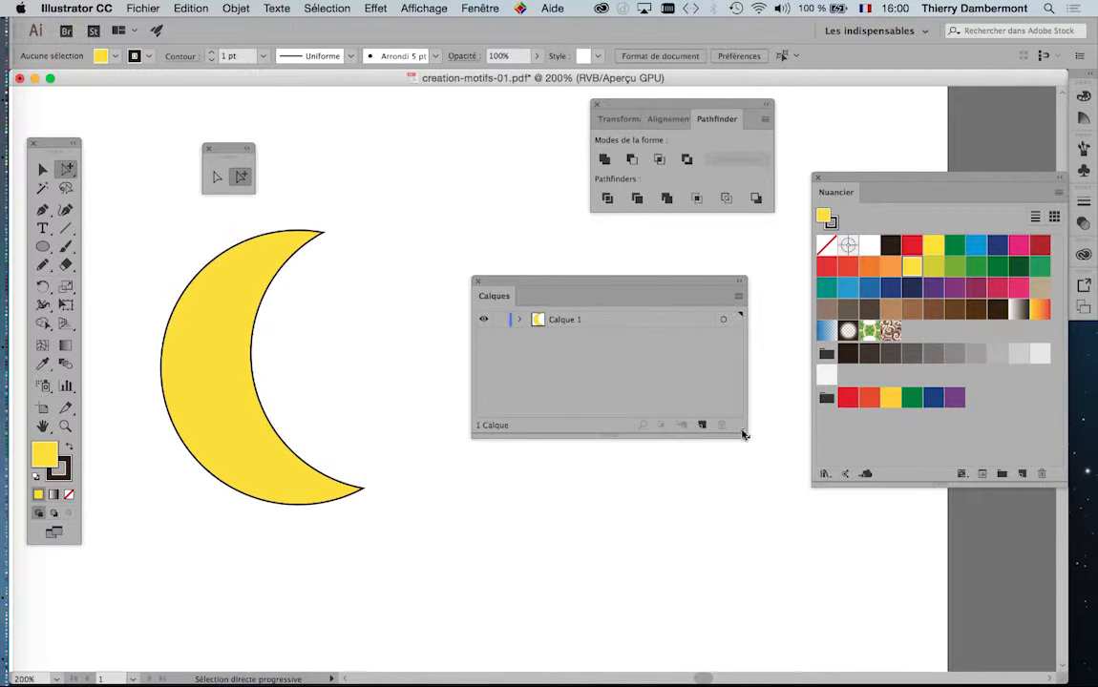
{"action": "left_click_drag", "start_coordinate": [740, 432], "coordinate": [768, 512]}
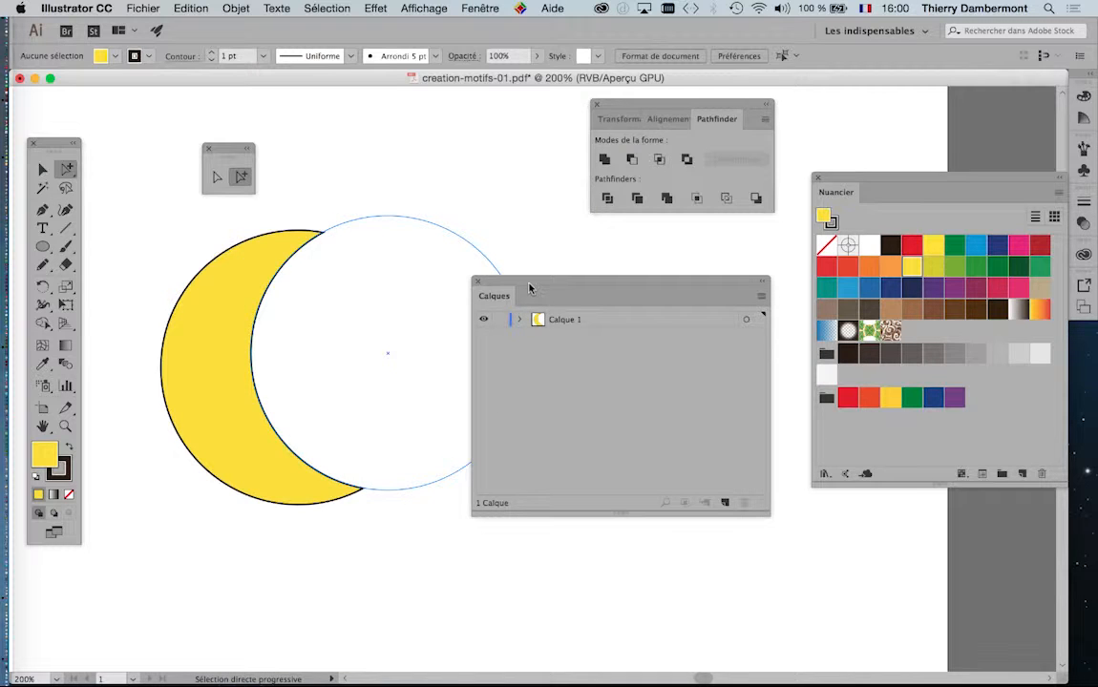
{"action": "left_click_drag", "start_coordinate": [530, 289], "coordinate": [592, 283]}
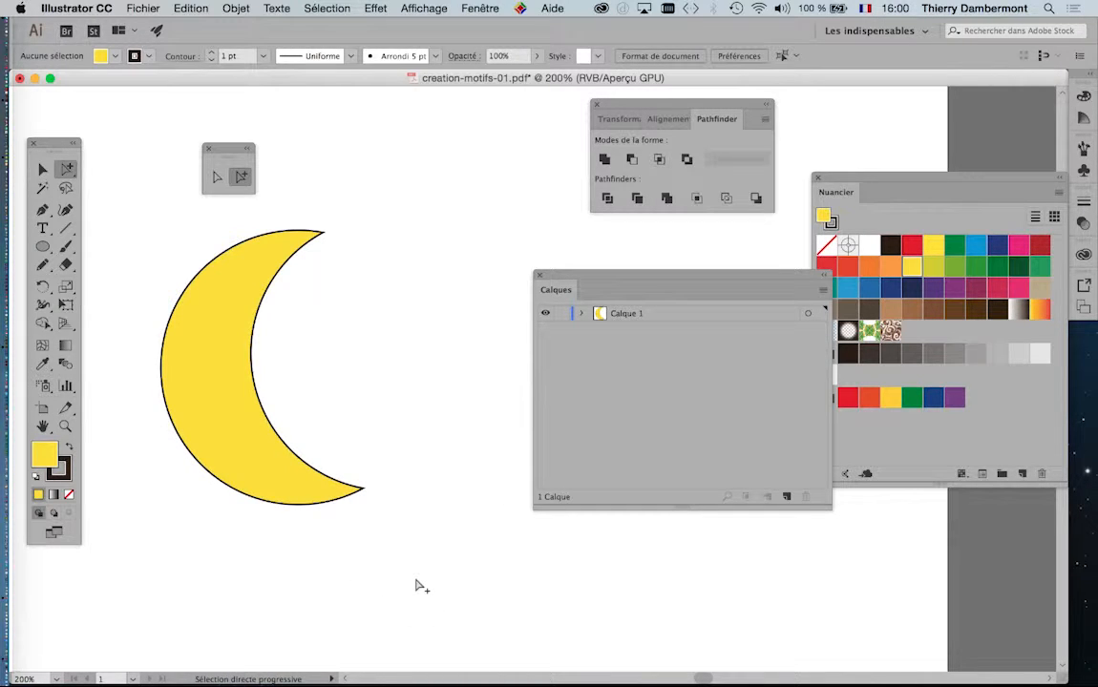
{"action": "key", "text": "super"}
{"action": "left_click_drag", "start_coordinate": [588, 289], "coordinate": [549, 276]}
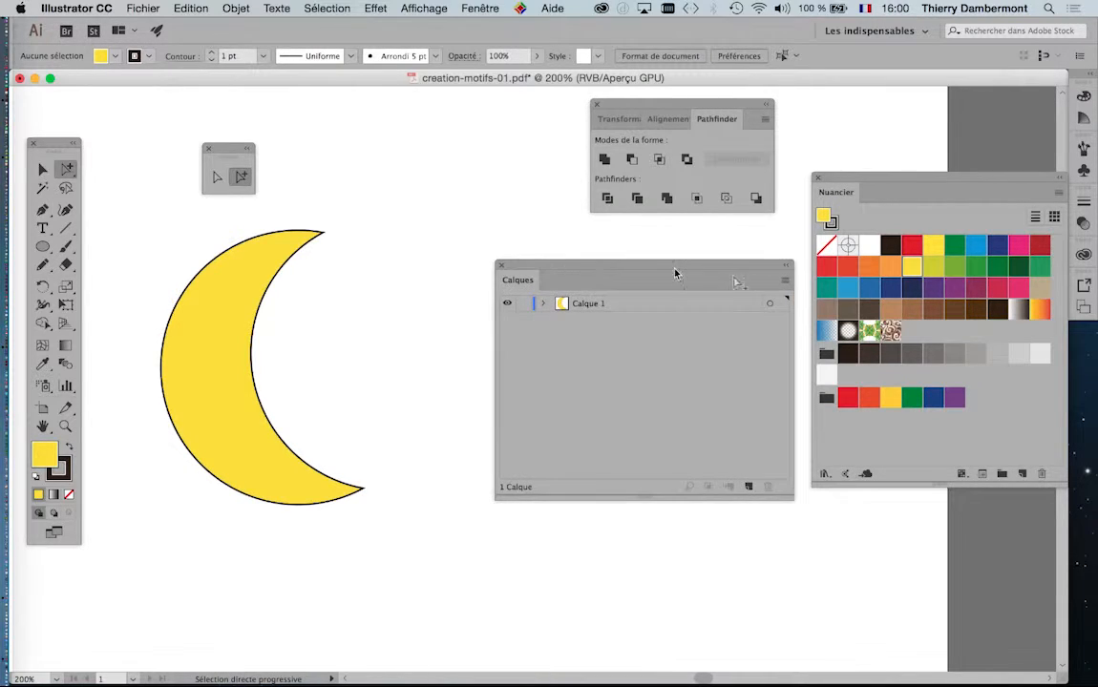
- Set the Calques panel's row size to a custom pixel value (Autre) that gives clearly larger rows and thumbnails
{"action": "left_click", "coordinate": [785, 281]}
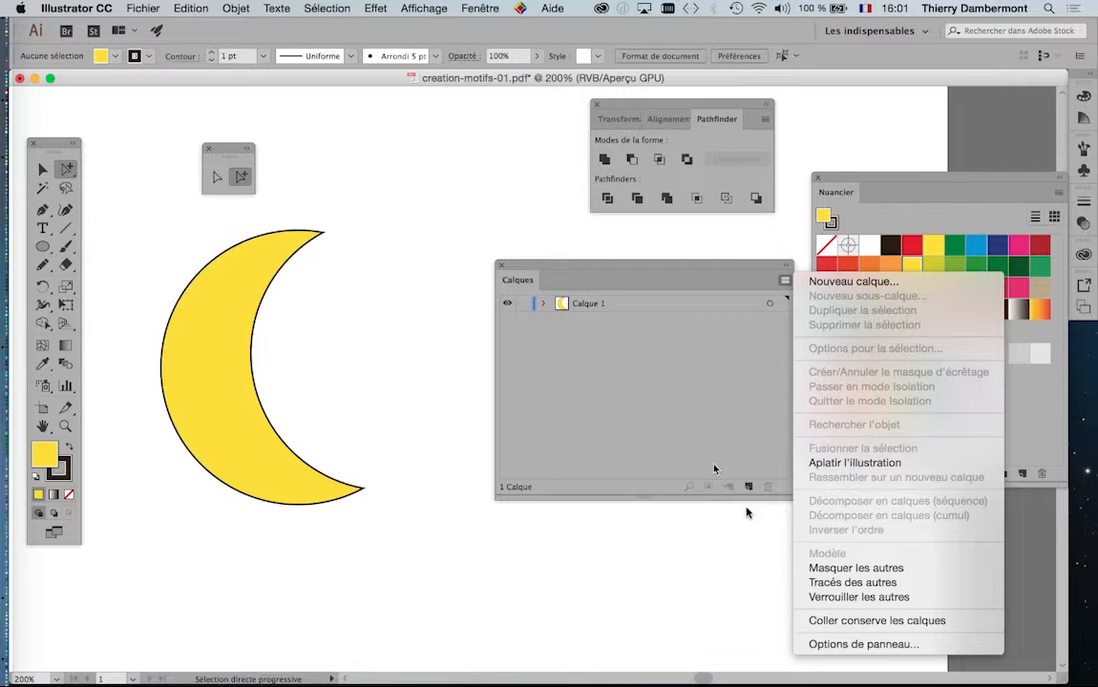
{"action": "left_click", "coordinate": [856, 648]}
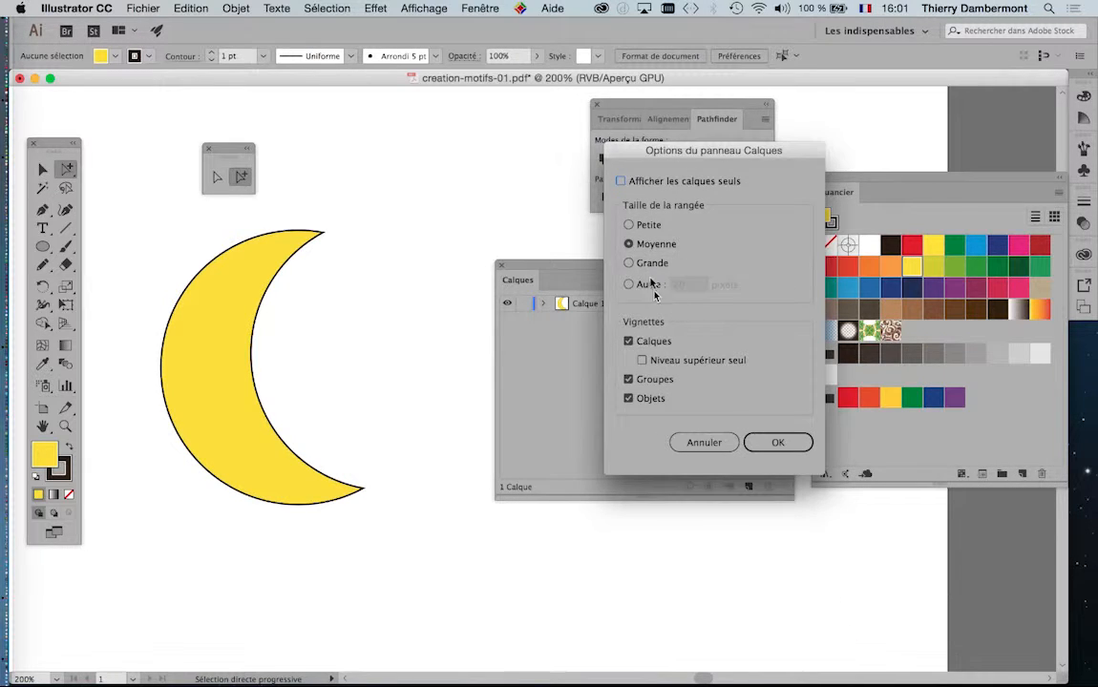
{"action": "left_click", "coordinate": [648, 285]}
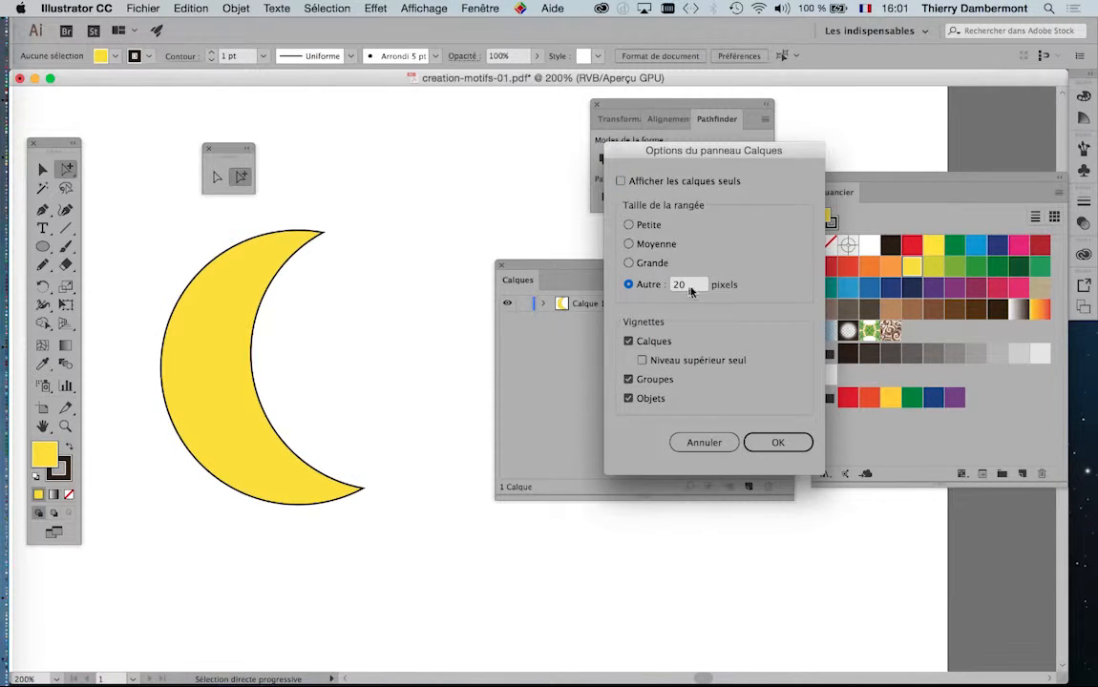
{"action": "left_click_drag", "start_coordinate": [690, 288], "coordinate": [661, 286]}
{"action": "left_click", "coordinate": [774, 442]}
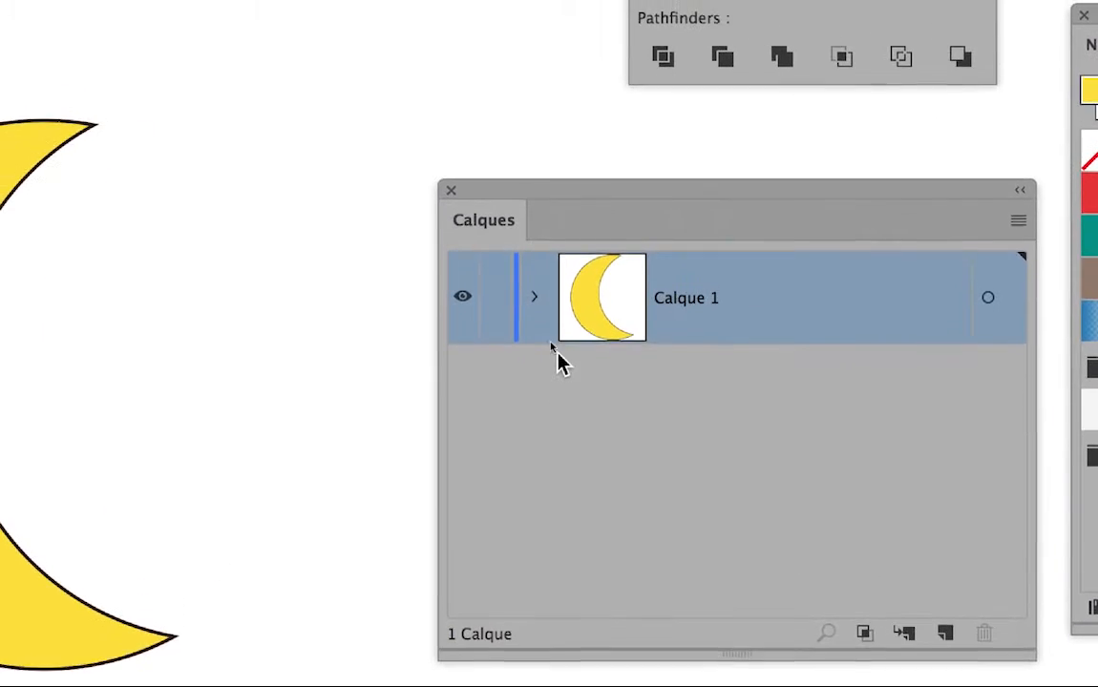
- Expand Calque 1 and its Forme composée, and lengthen the Calques panel until both ellipse rows fit
{"action": "left_click", "coordinate": [547, 330]}
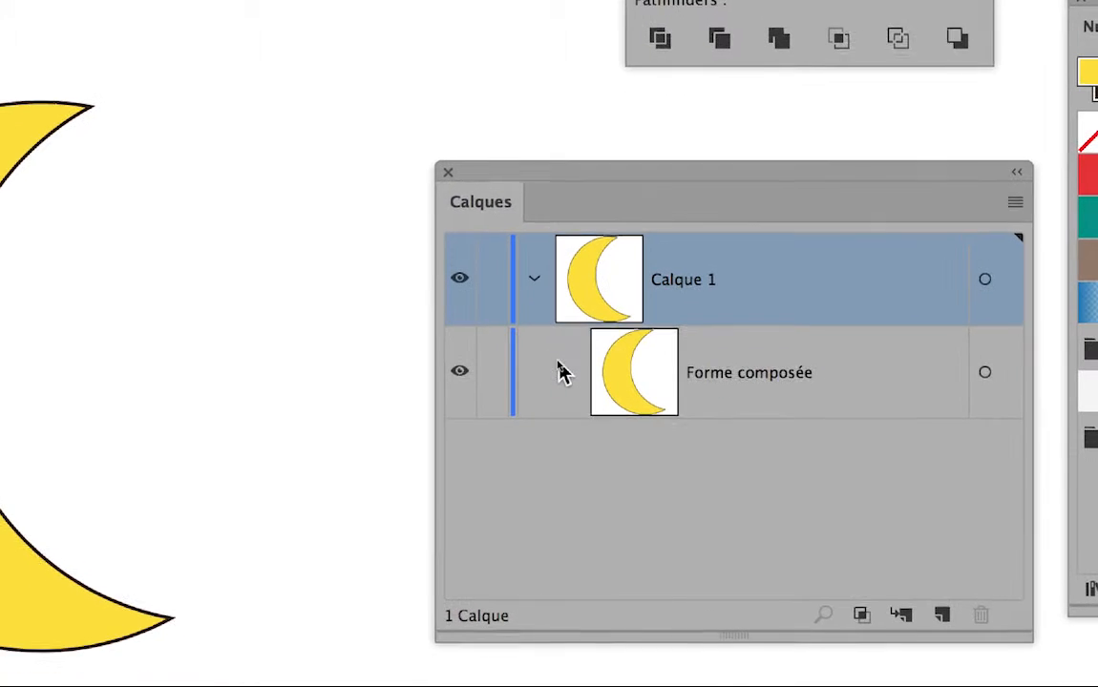
{"action": "left_click", "coordinate": [564, 374]}
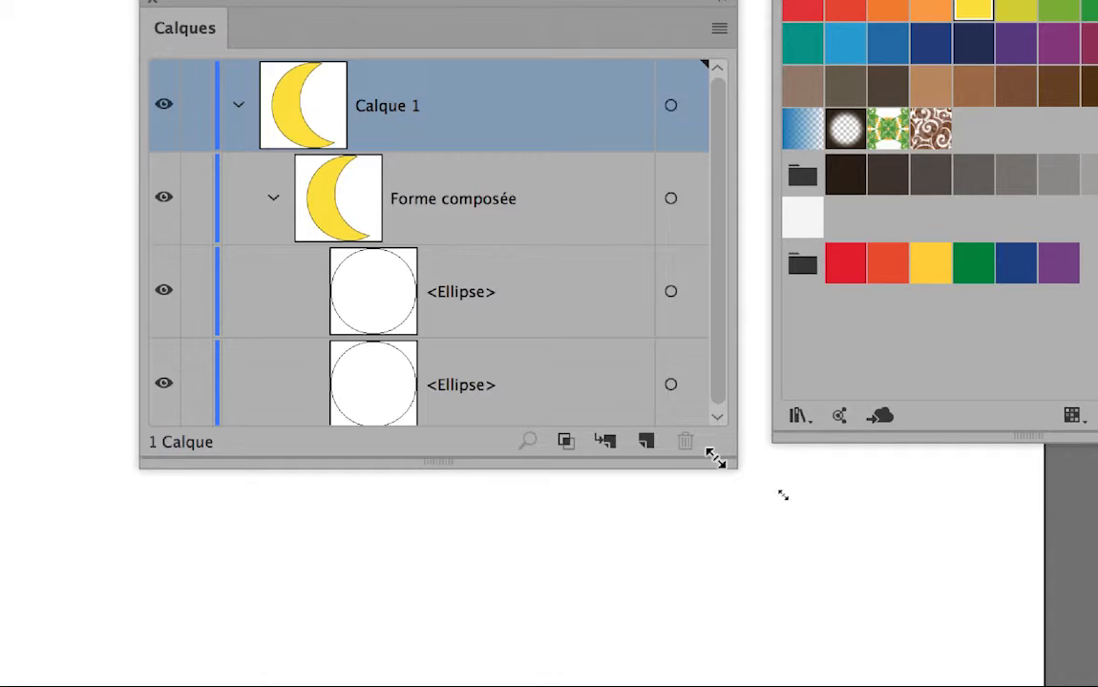
{"action": "left_click_drag", "start_coordinate": [716, 458], "coordinate": [716, 600]}
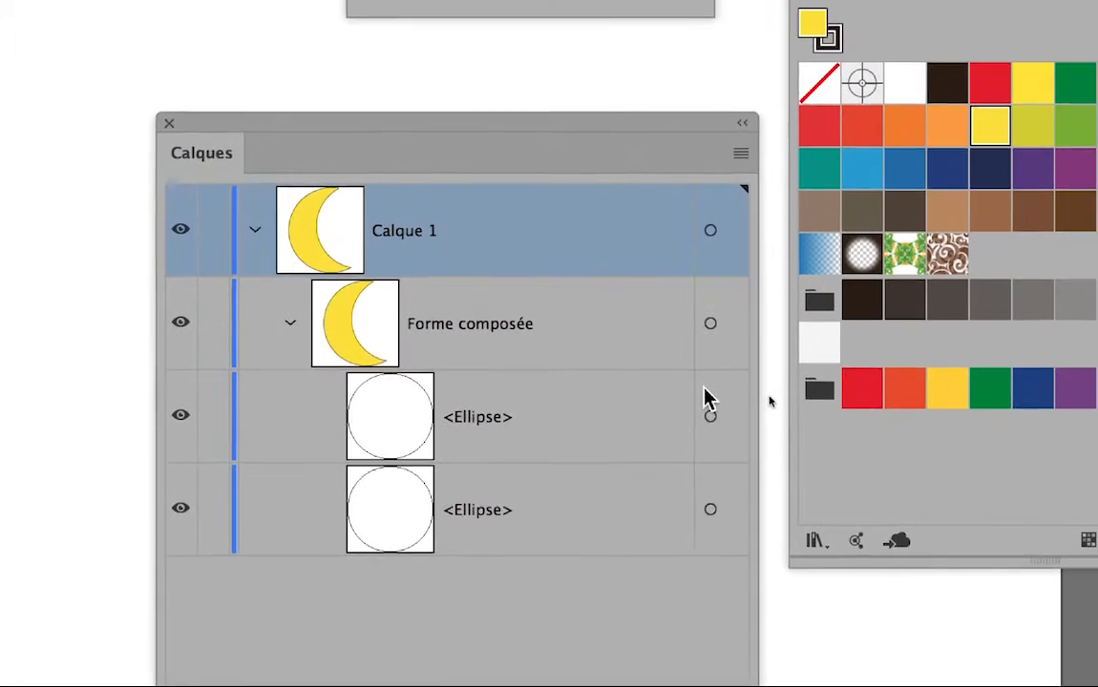
- Target each ellipse in turn from its layer row, target the whole Forme composée, and collapse its contents
{"action": "left_click", "coordinate": [698, 255]}
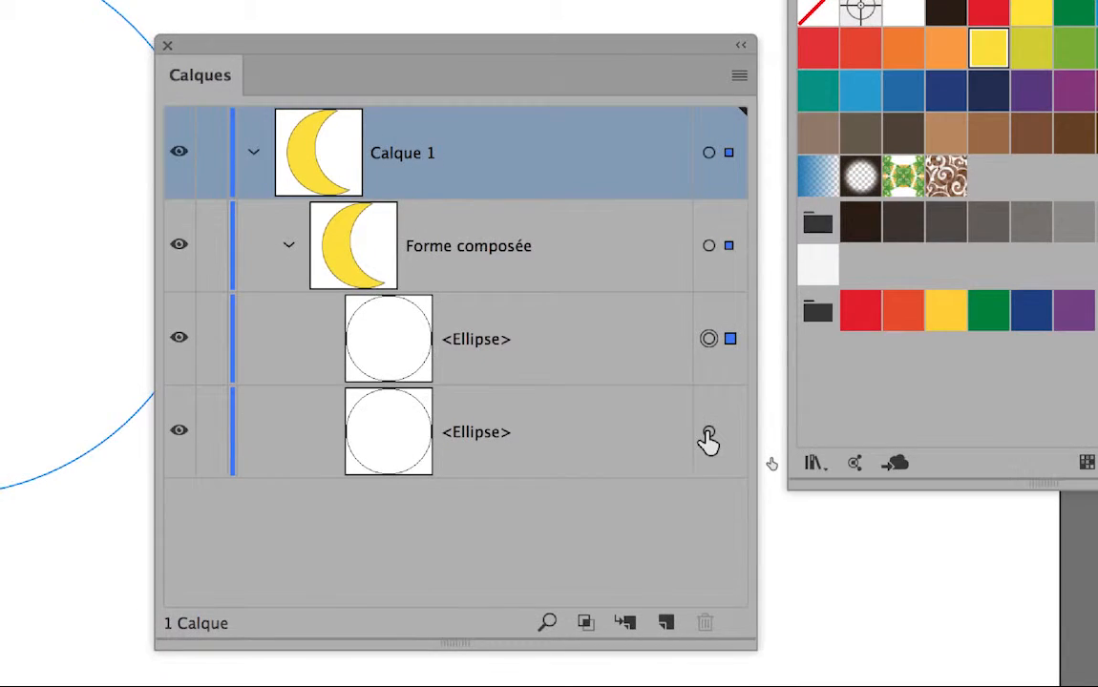
{"action": "left_click", "coordinate": [708, 490]}
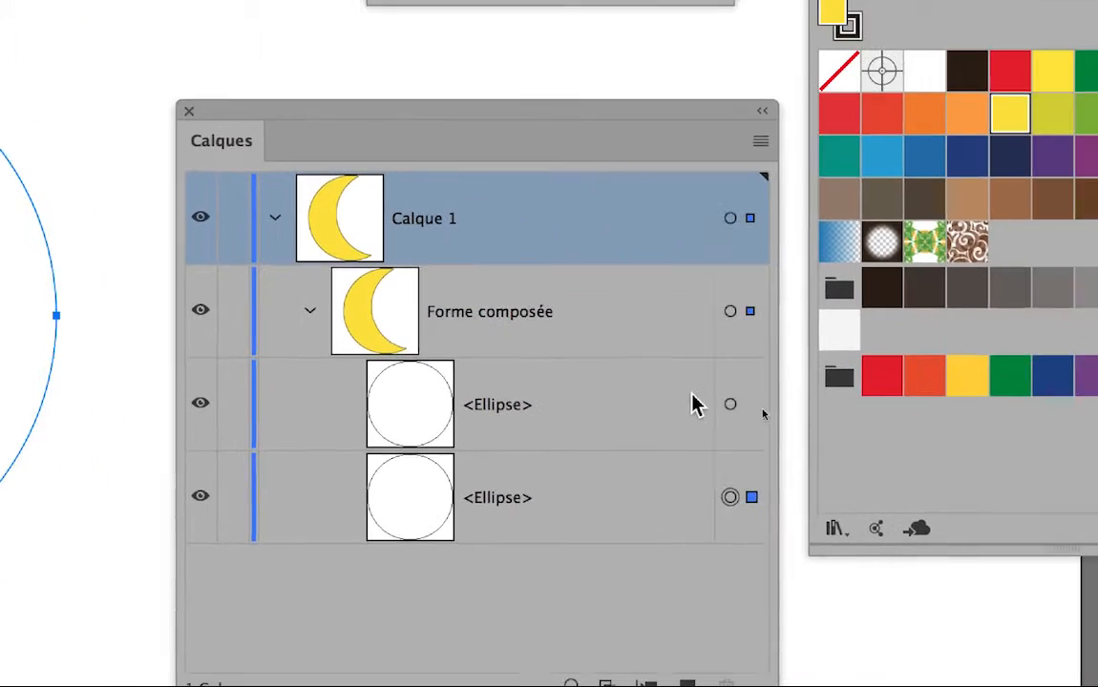
{"action": "left_click", "coordinate": [730, 404]}
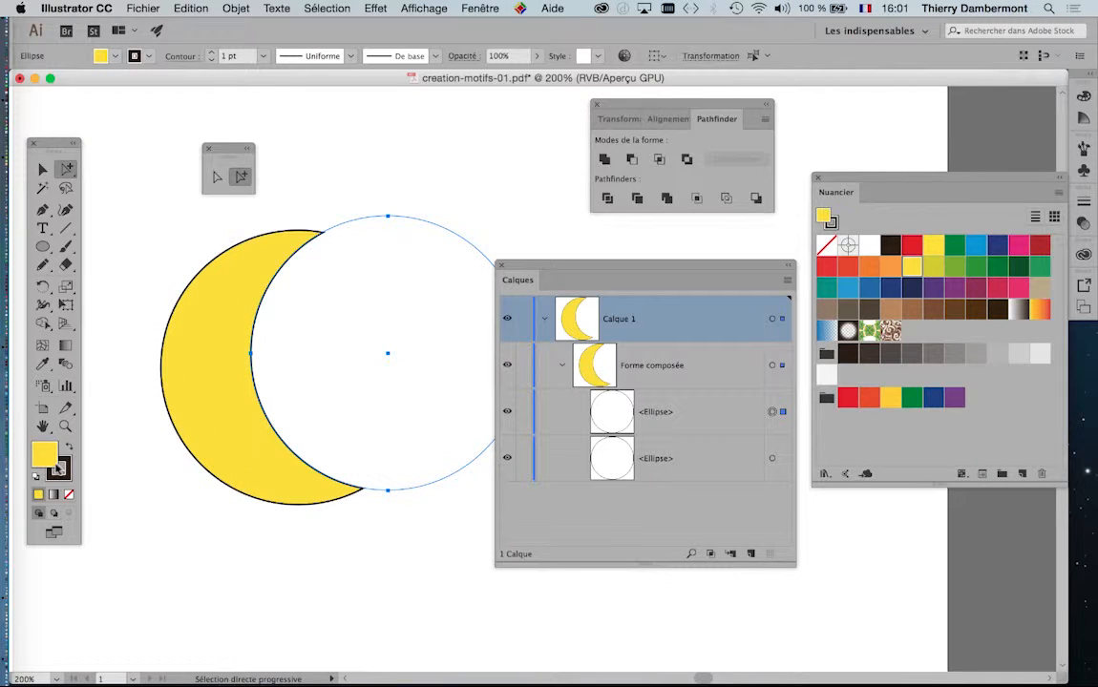
{"action": "left_click", "coordinate": [772, 367]}
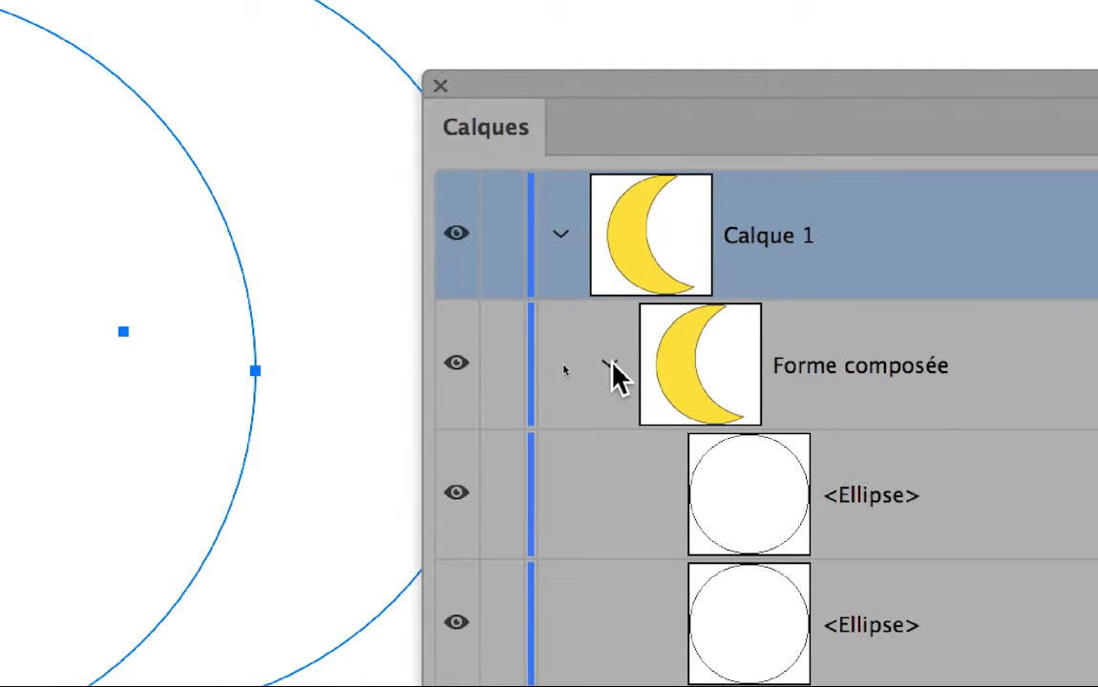
{"action": "left_click", "coordinate": [607, 366]}
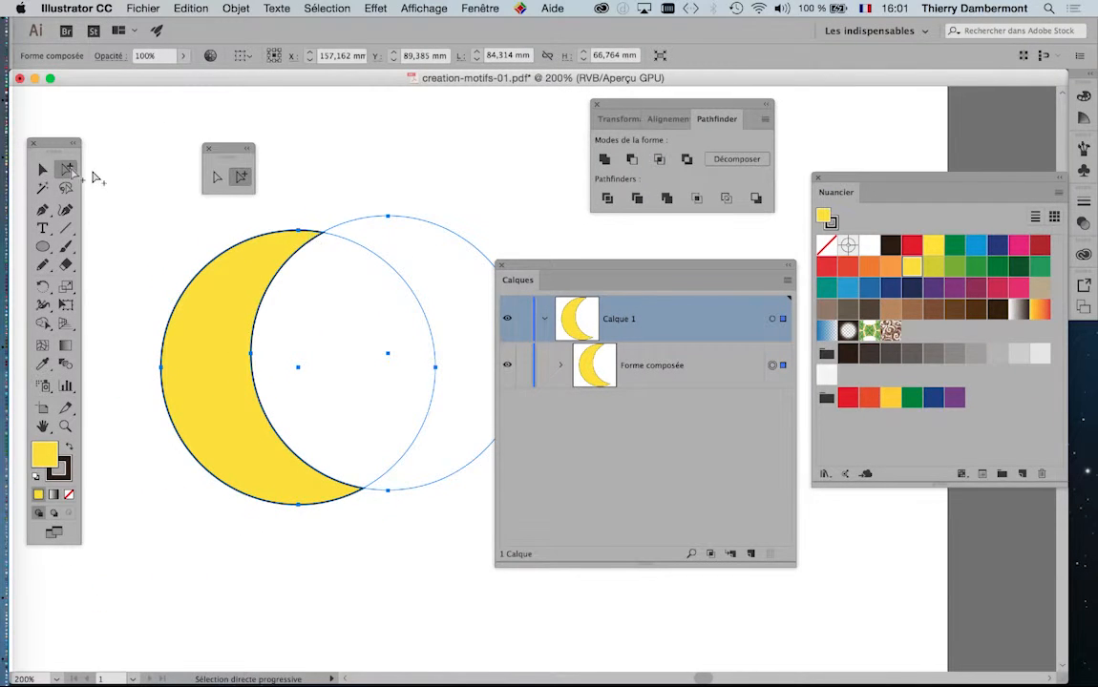
- Select the whole crescent with the Sélection tool and move the Calques panel down clear of the circles
{"action": "left_click", "coordinate": [42, 170]}
{"action": "left_click", "coordinate": [122, 218]}
{"action": "left_click", "coordinate": [200, 294]}
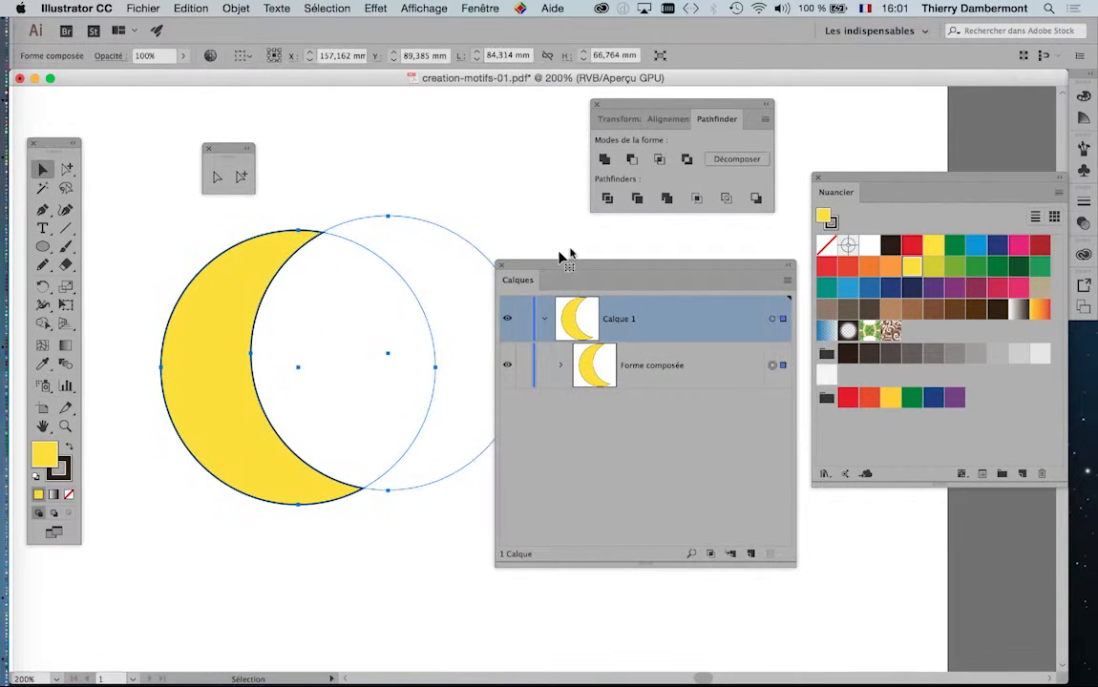
{"action": "left_click_drag", "start_coordinate": [571, 266], "coordinate": [594, 425]}
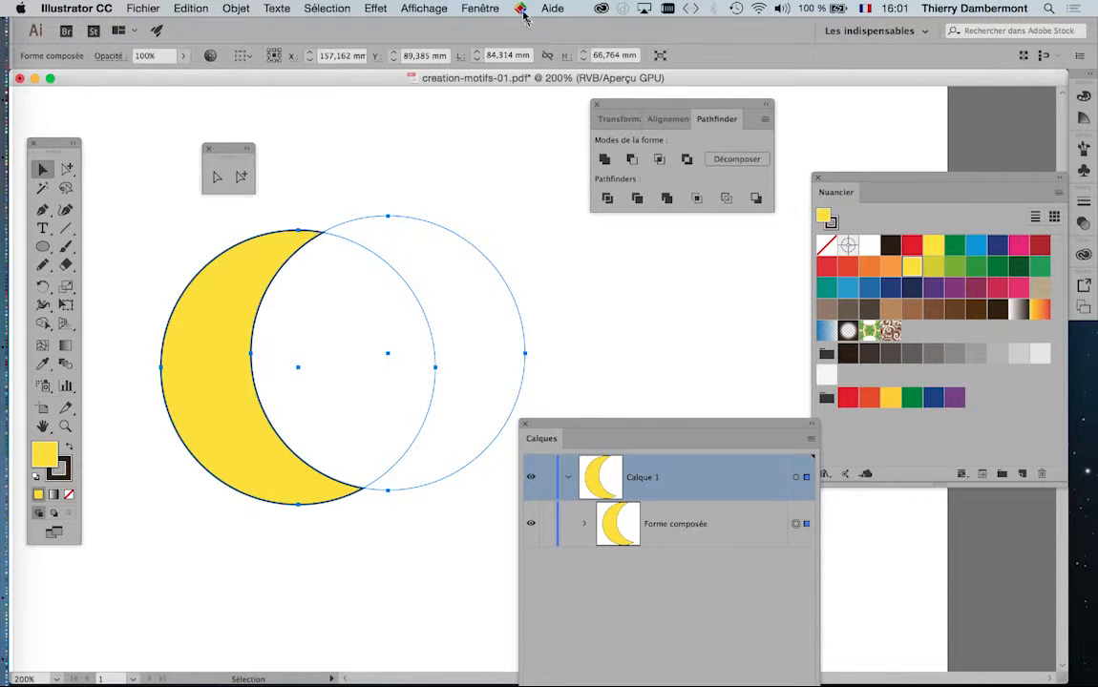
- Open the Contour panel, detach it from the dock as a floating panel near the crescent, and collapse the docked Transparence panel
{"action": "left_click", "coordinate": [480, 9]}
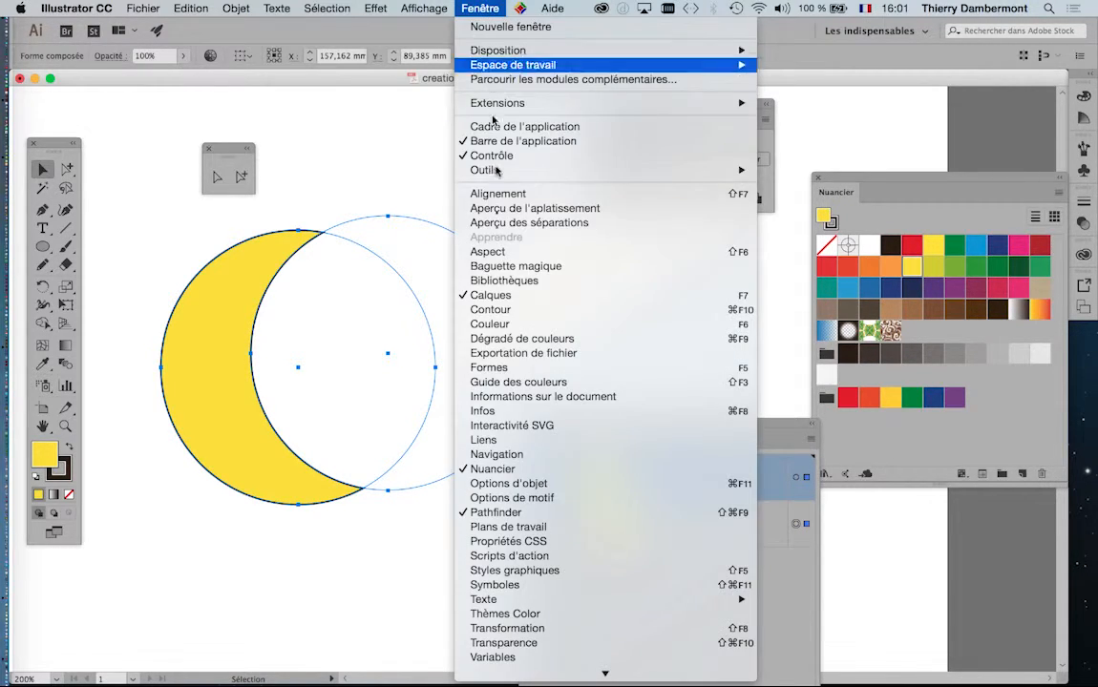
{"action": "left_click", "coordinate": [506, 311]}
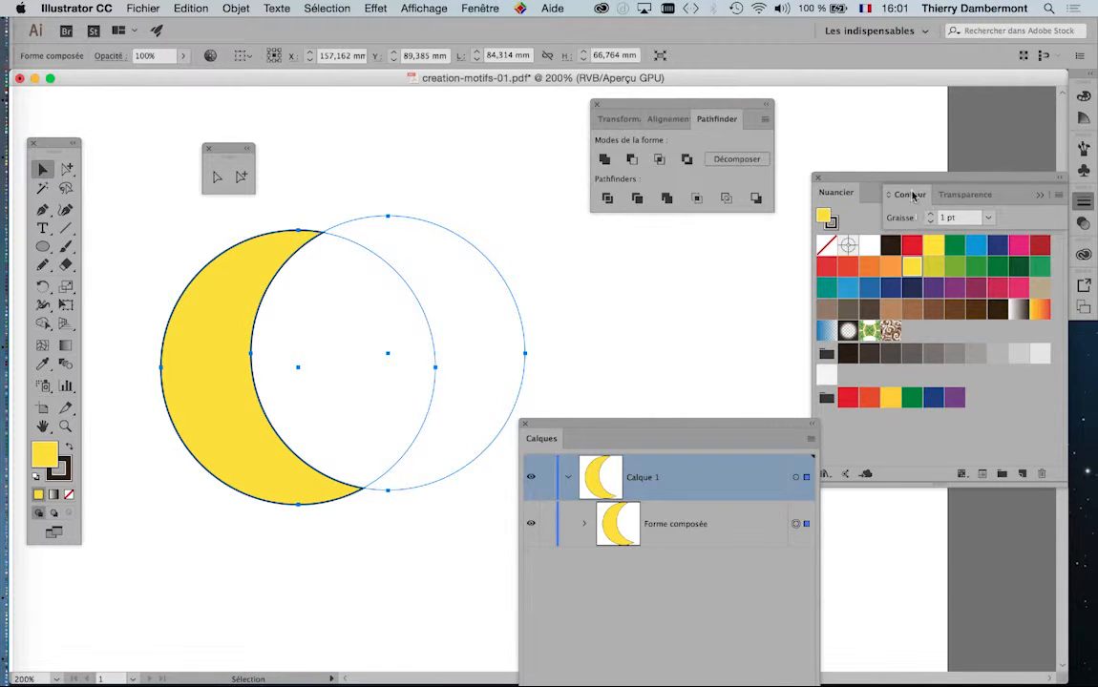
{"action": "left_click_drag", "start_coordinate": [912, 195], "coordinate": [429, 213]}
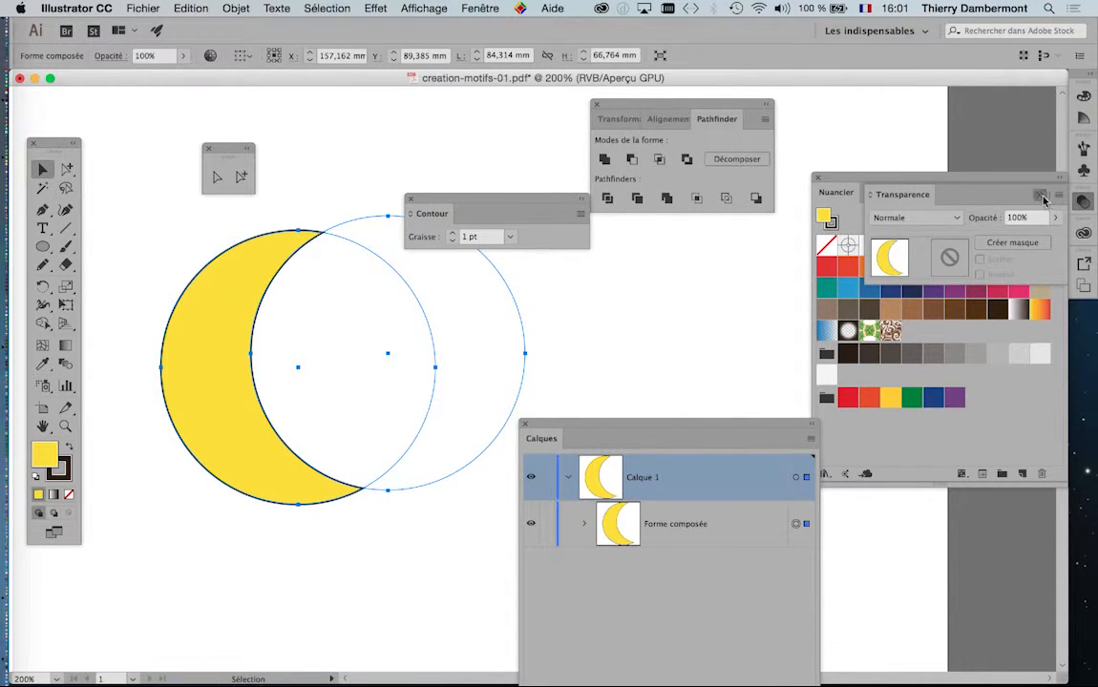
{"action": "left_click", "coordinate": [1042, 196]}
{"action": "left_click_drag", "start_coordinate": [512, 201], "coordinate": [535, 265]}
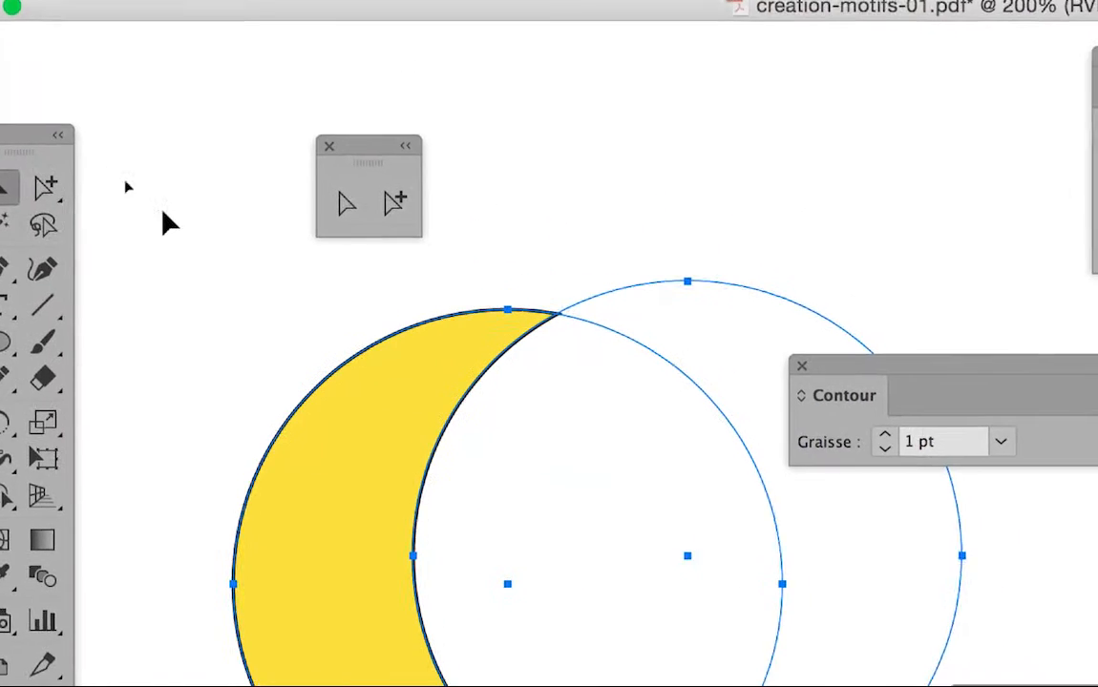
- Reselect the crescent compound shape and increase its stroke weight to 8 pt, moving the Contour panel beside the crescent's inner edge
{"action": "left_click", "coordinate": [376, 296]}
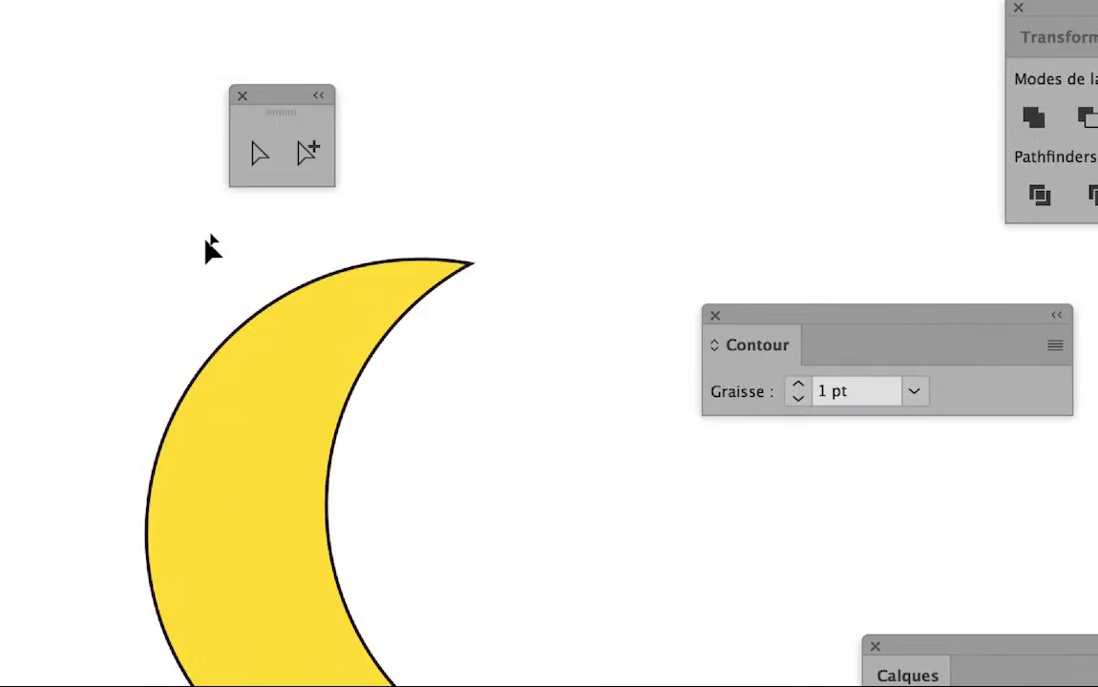
{"action": "left_click", "coordinate": [486, 359]}
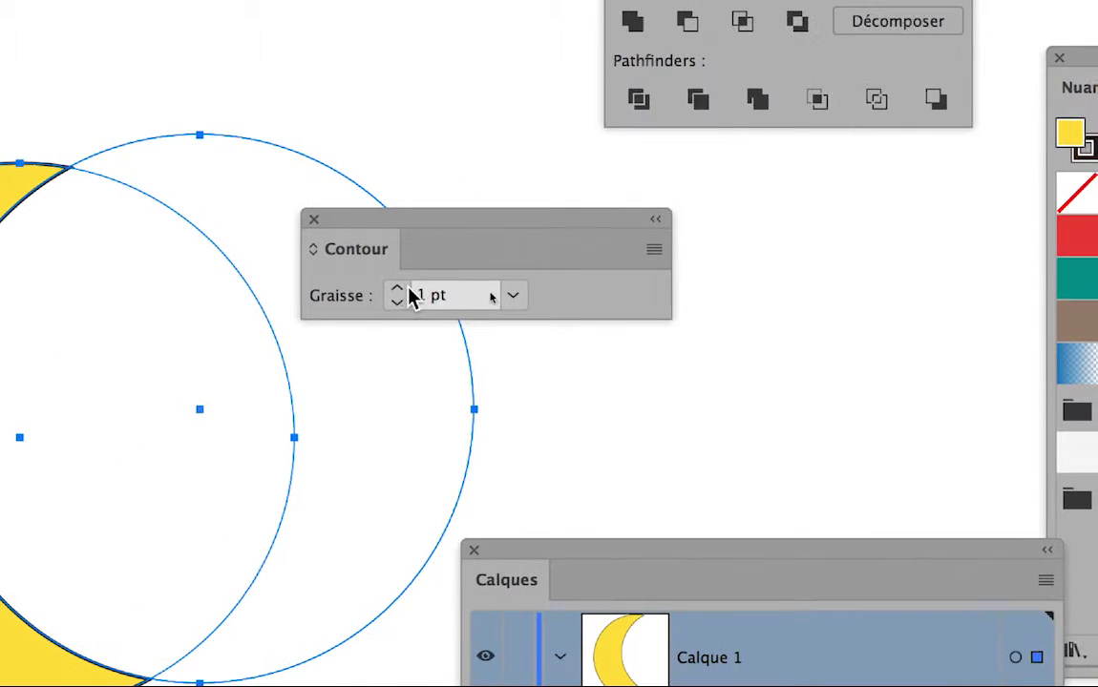
{"action": "left_click", "coordinate": [530, 317]}
{"action": "left_click", "coordinate": [530, 317]}
{"action": "left_click", "coordinate": [405, 288]}
{"action": "left_click", "coordinate": [405, 289]}
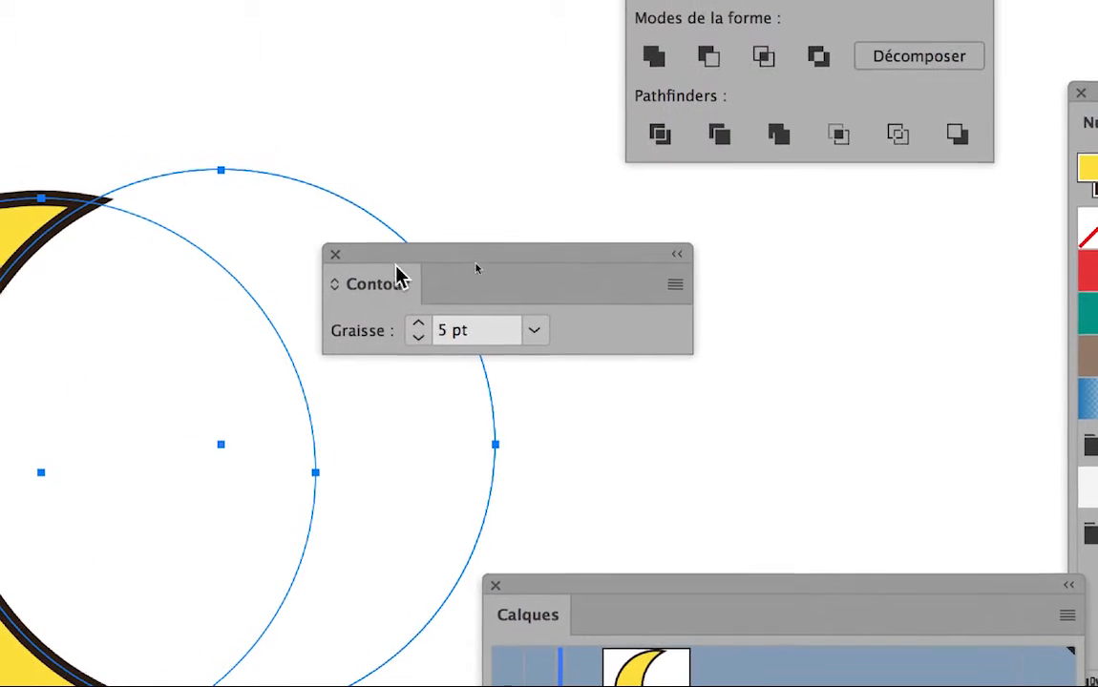
{"action": "left_click_drag", "start_coordinate": [380, 221], "coordinate": [51, 281]}
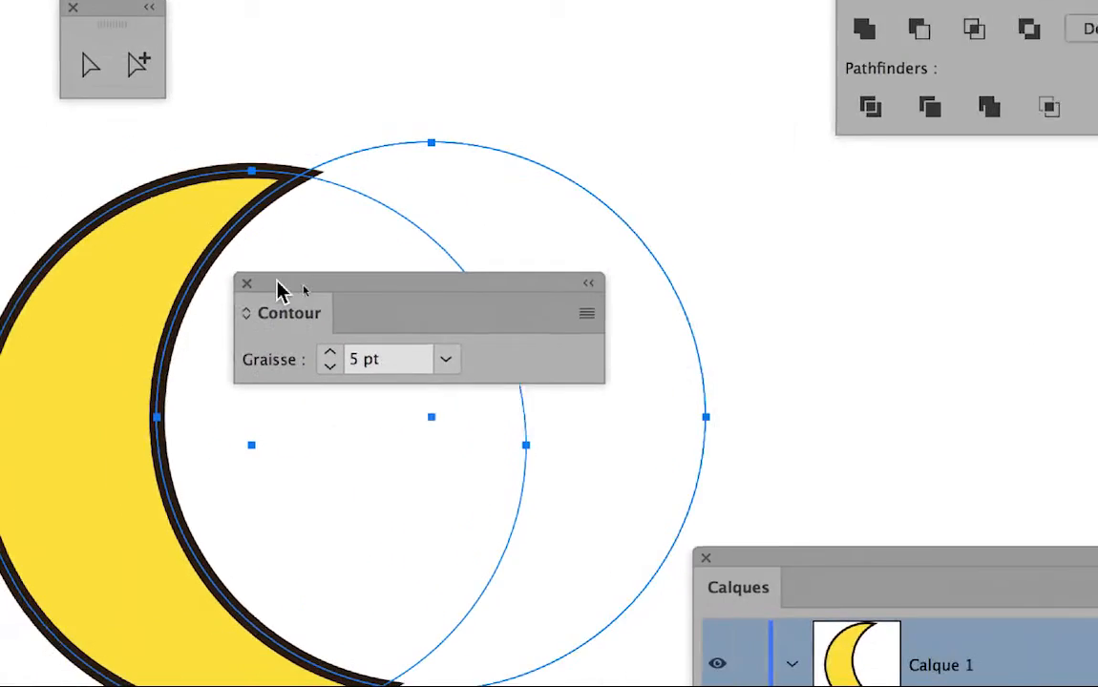
{"action": "left_click_drag", "start_coordinate": [277, 281], "coordinate": [197, 285]}
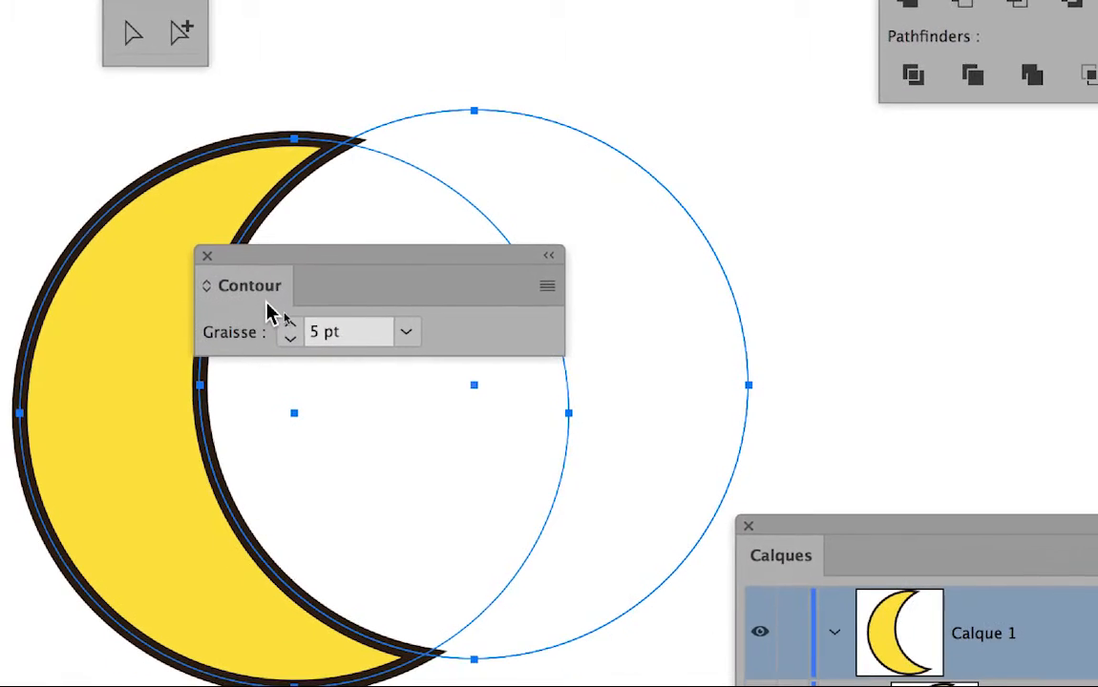
{"action": "left_click", "coordinate": [267, 308]}
{"action": "left_click", "coordinate": [267, 308]}
{"action": "left_click", "coordinate": [267, 307]}
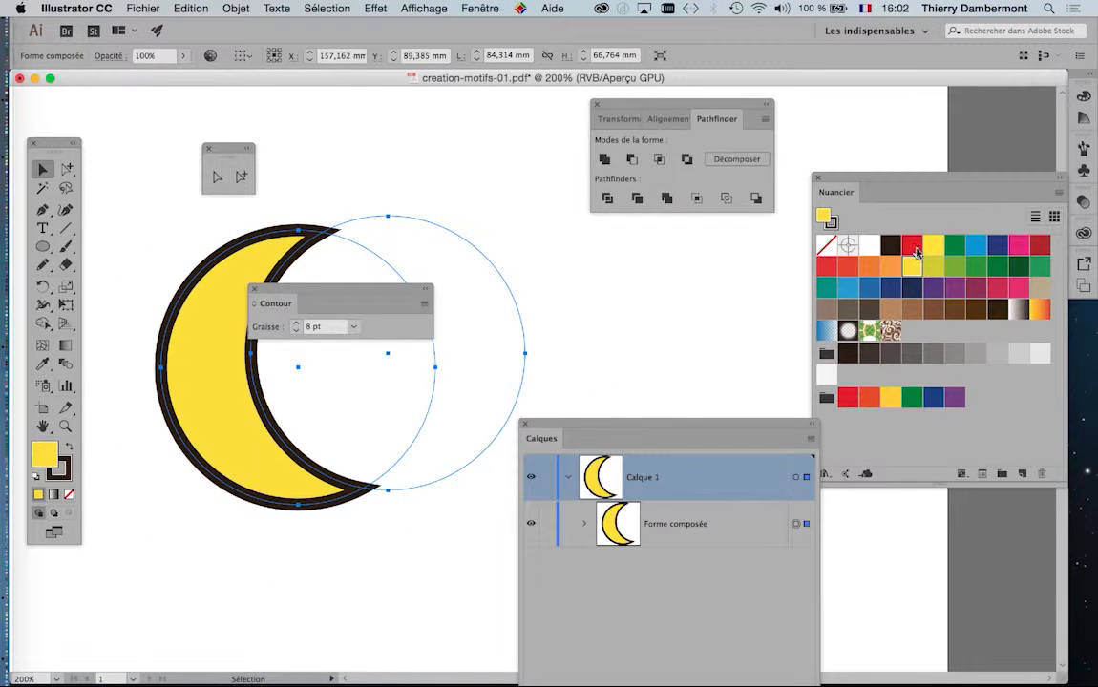
- Try a red fill on the crescent and undo it, and colour the crescent's stroke orange
{"action": "left_click", "coordinate": [913, 248]}
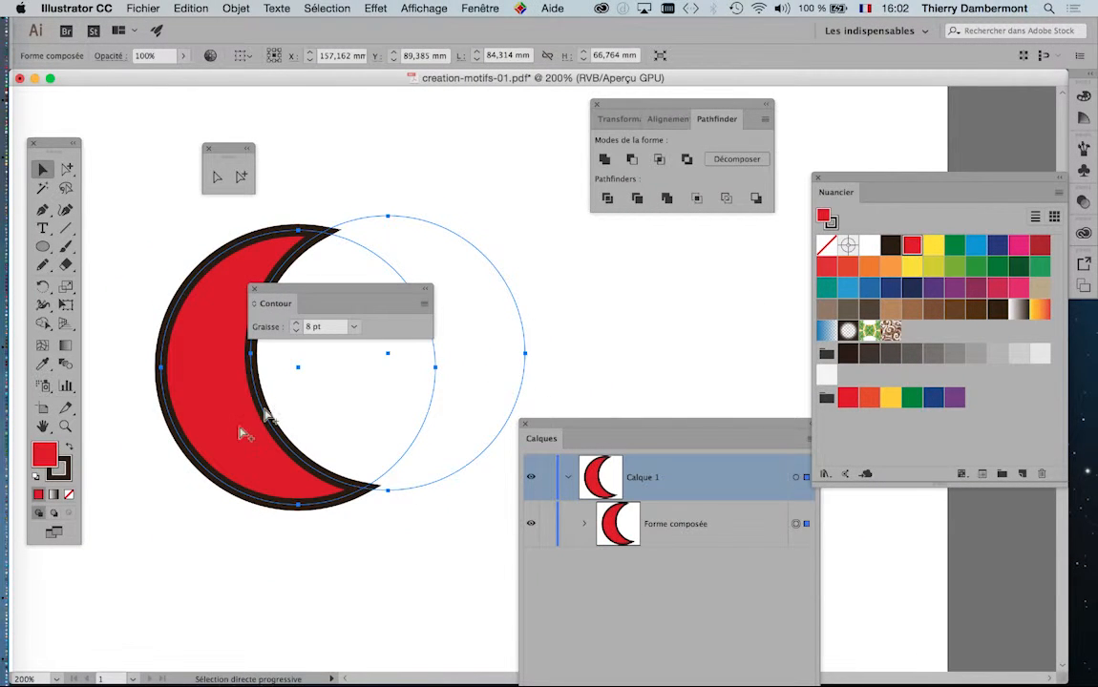
{"action": "key", "text": "ctrl+z"}
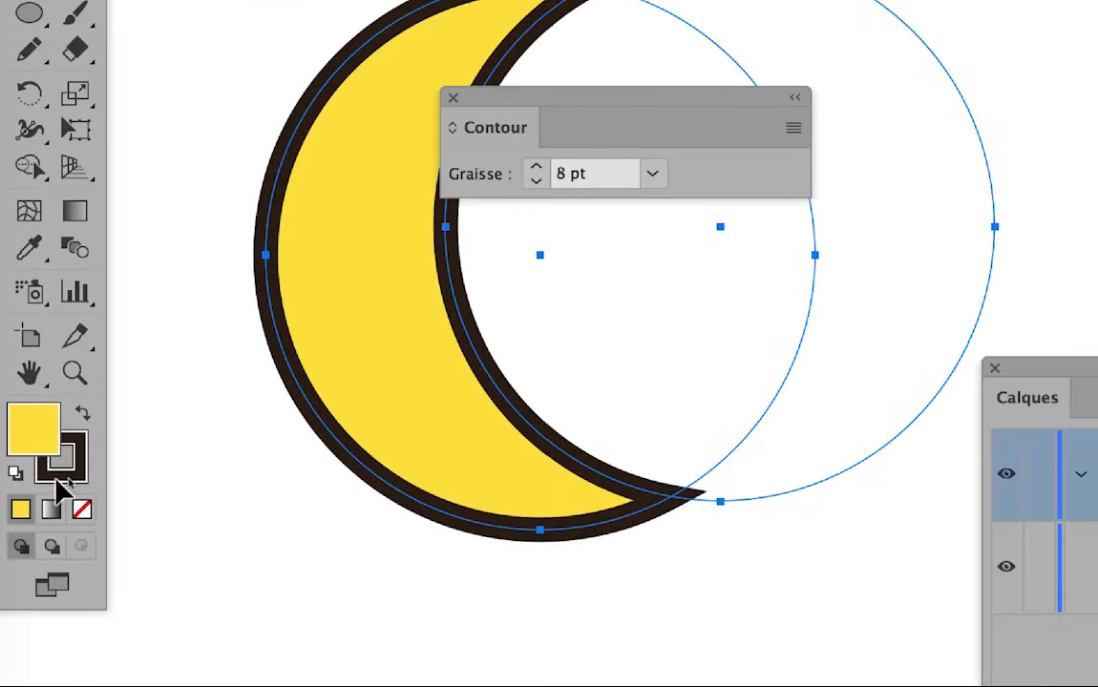
{"action": "left_click", "coordinate": [62, 482]}
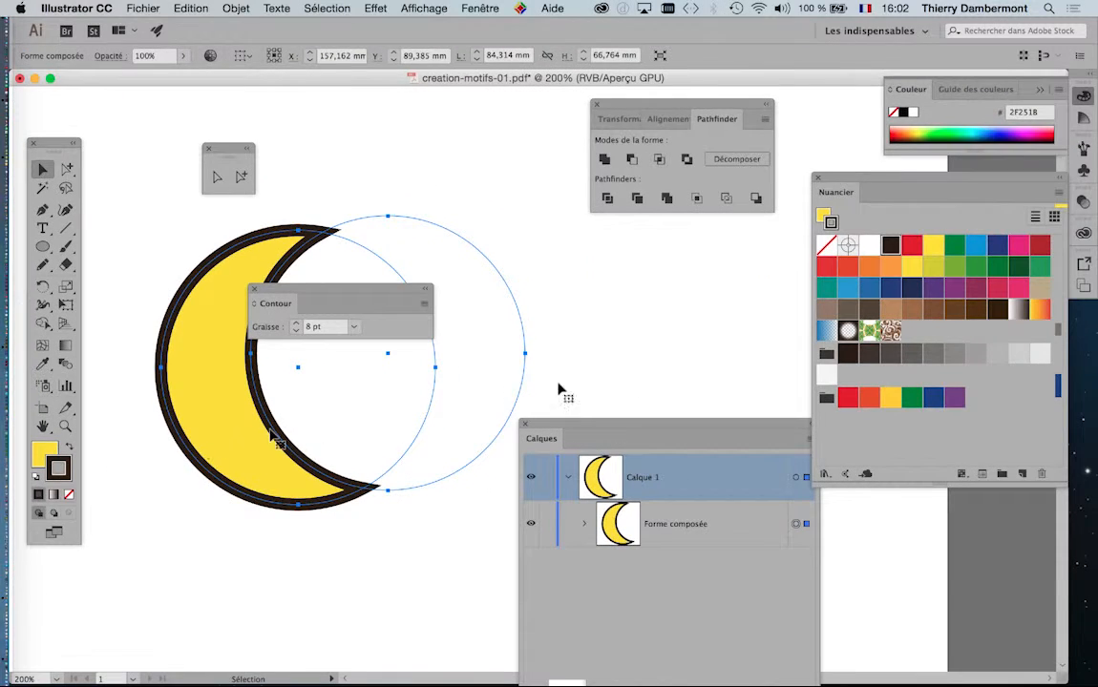
{"action": "left_click", "coordinate": [887, 269]}
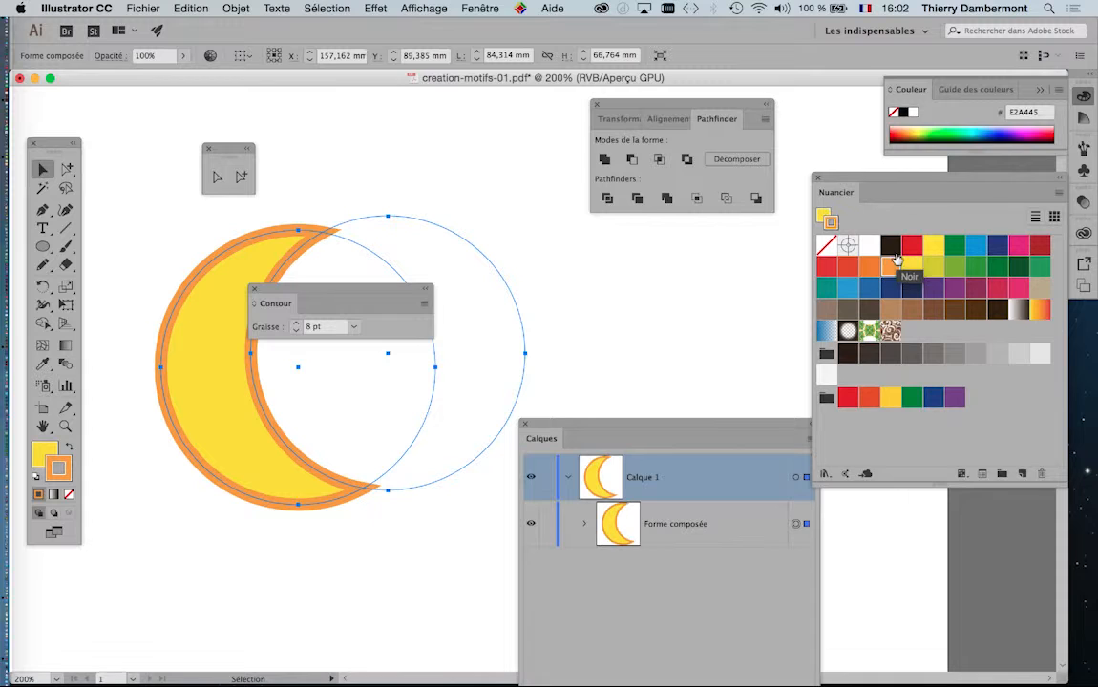
- Move the Contour and Pathfinder panels below the crescent to free the space beside the artwork
{"action": "left_click_drag", "start_coordinate": [329, 291], "coordinate": [584, 252]}
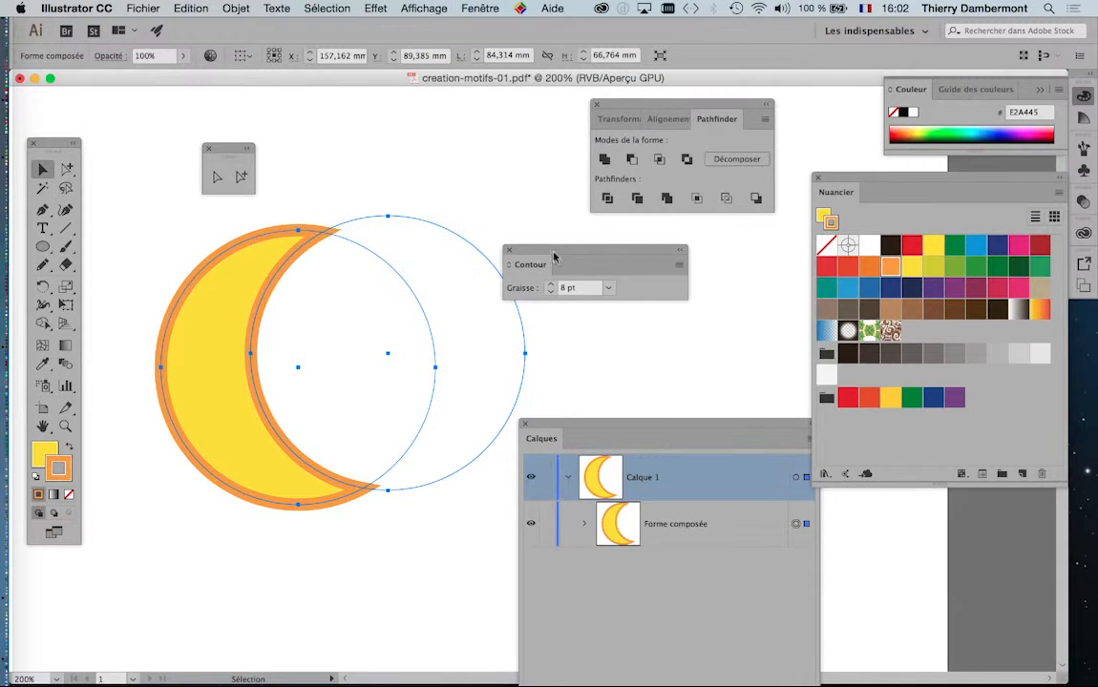
{"action": "left_click_drag", "start_coordinate": [815, 225], "coordinate": [719, 264]}
{"action": "left_click_drag", "start_coordinate": [539, 255], "coordinate": [199, 532]}
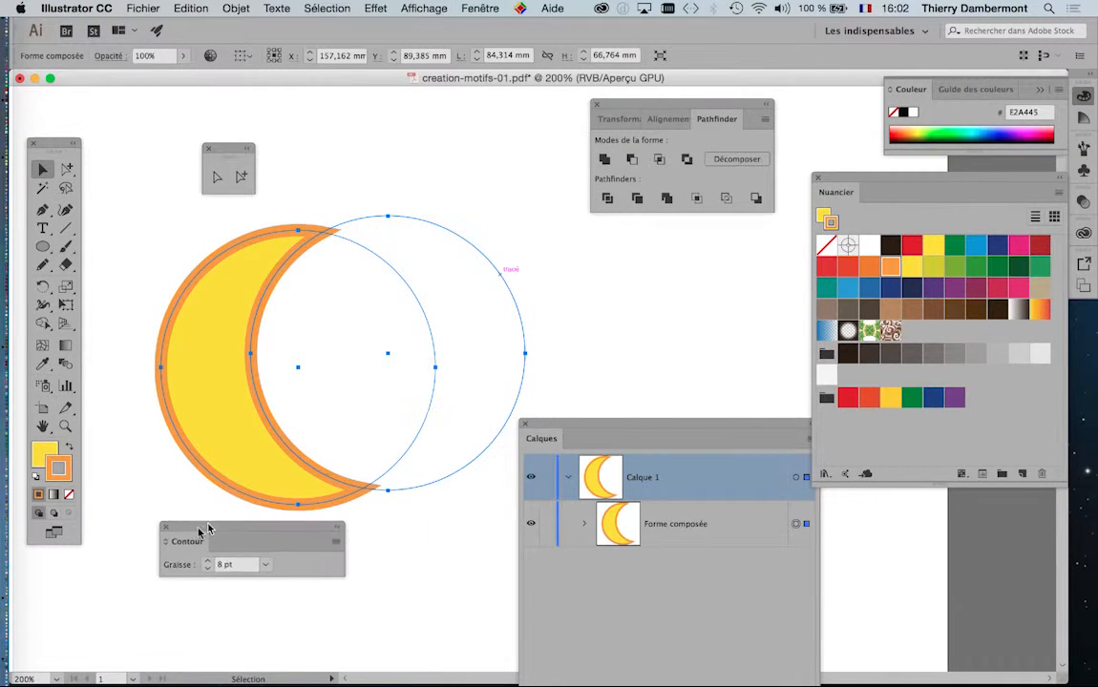
{"action": "left_click_drag", "start_coordinate": [727, 110], "coordinate": [173, 611]}
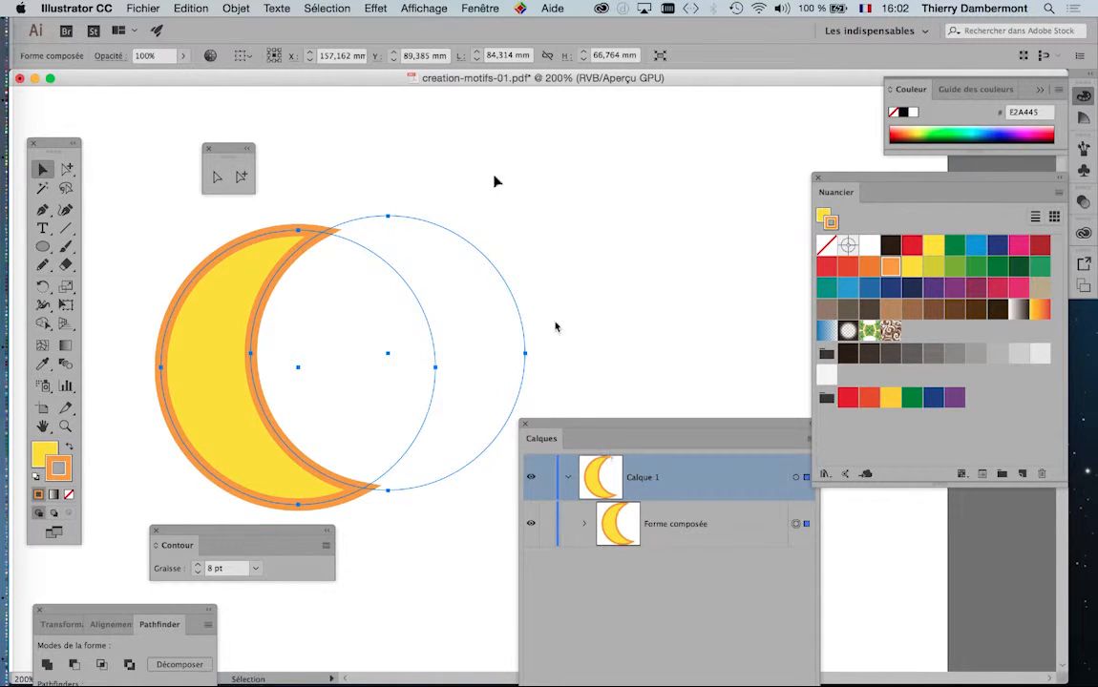
- Open the Aspect panel, place it above the Calques panel, and move the Contour attribute below Fond for the compound shape
{"action": "left_click", "coordinate": [480, 8]}
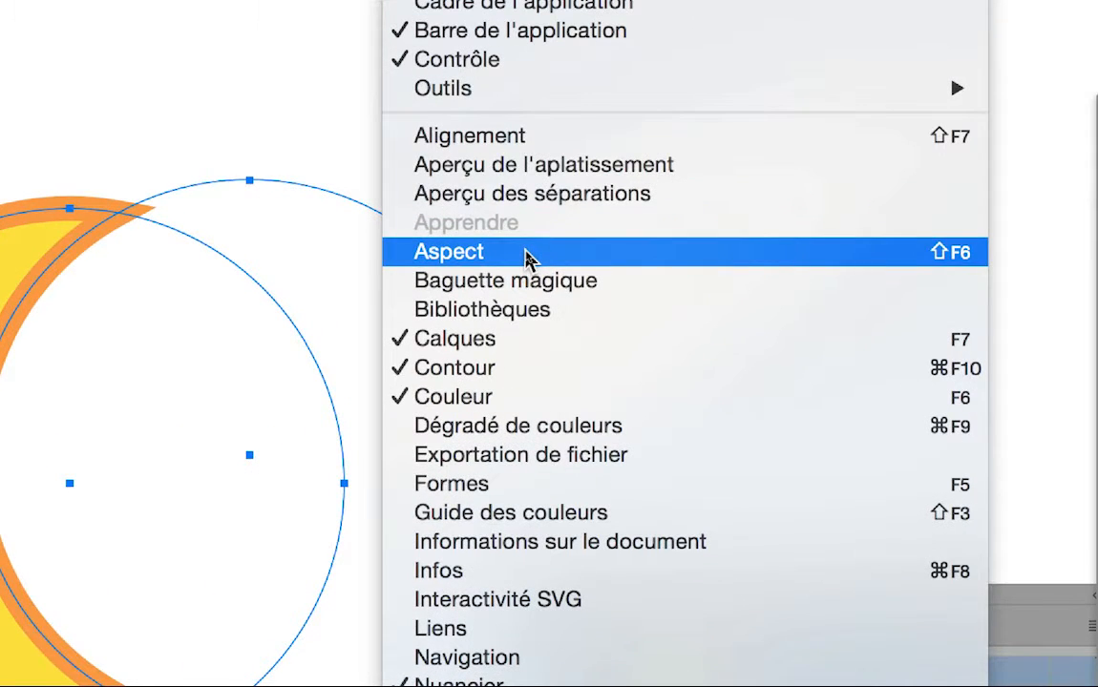
{"action": "left_click", "coordinate": [528, 252]}
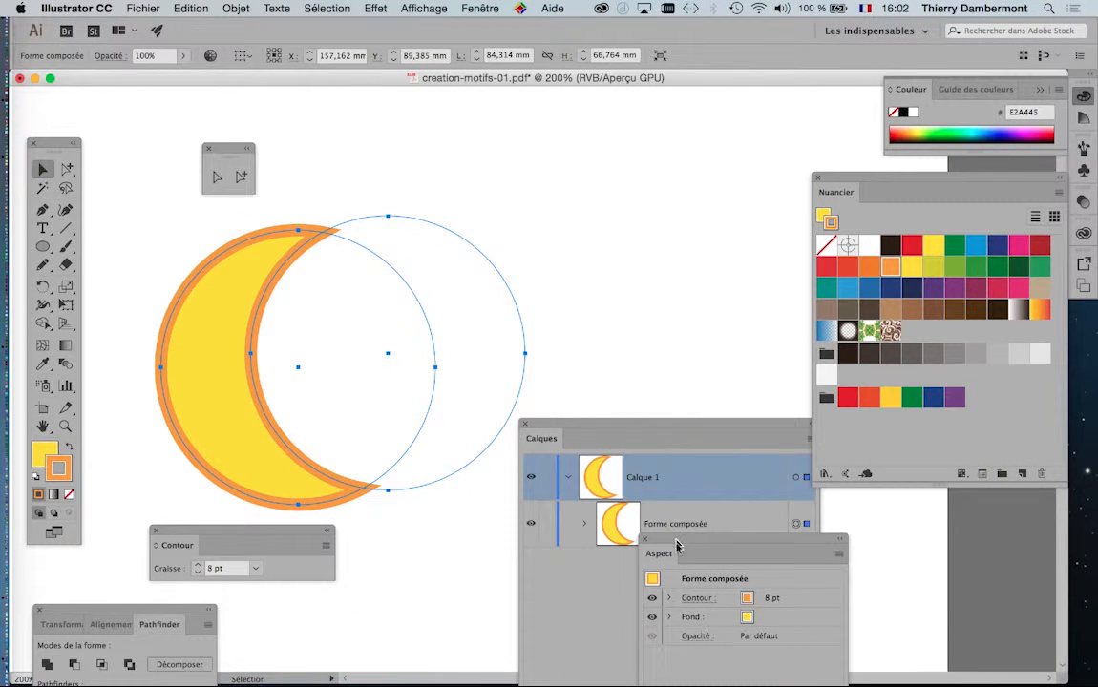
{"action": "left_click_drag", "start_coordinate": [674, 542], "coordinate": [587, 153]}
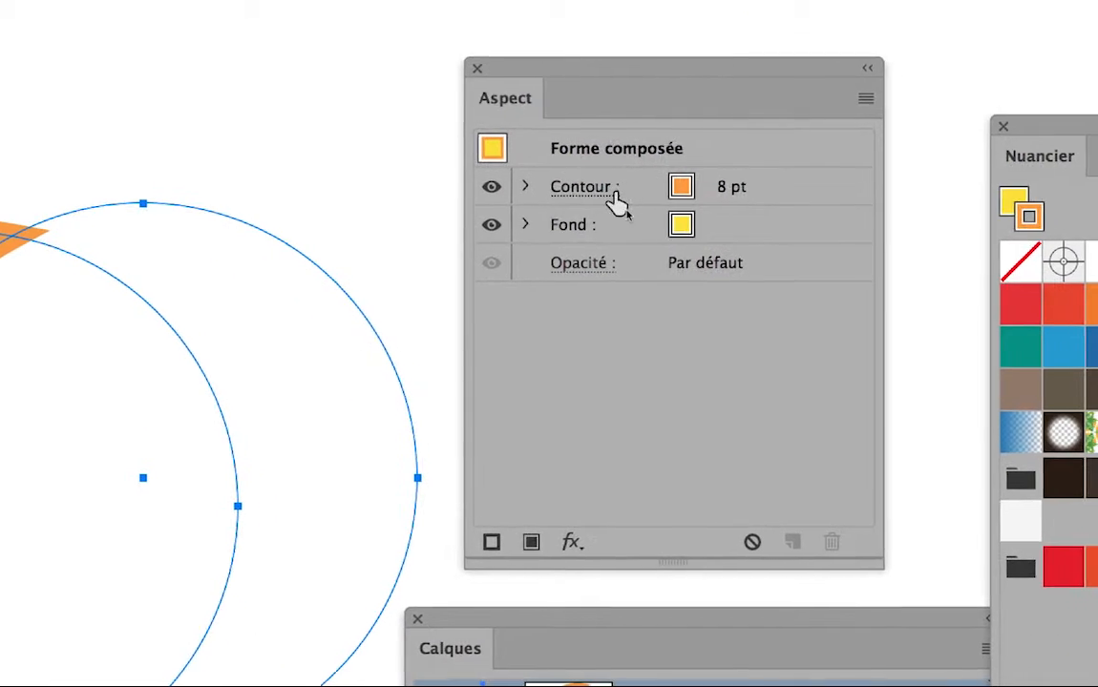
{"action": "left_click_drag", "start_coordinate": [626, 199], "coordinate": [599, 204]}
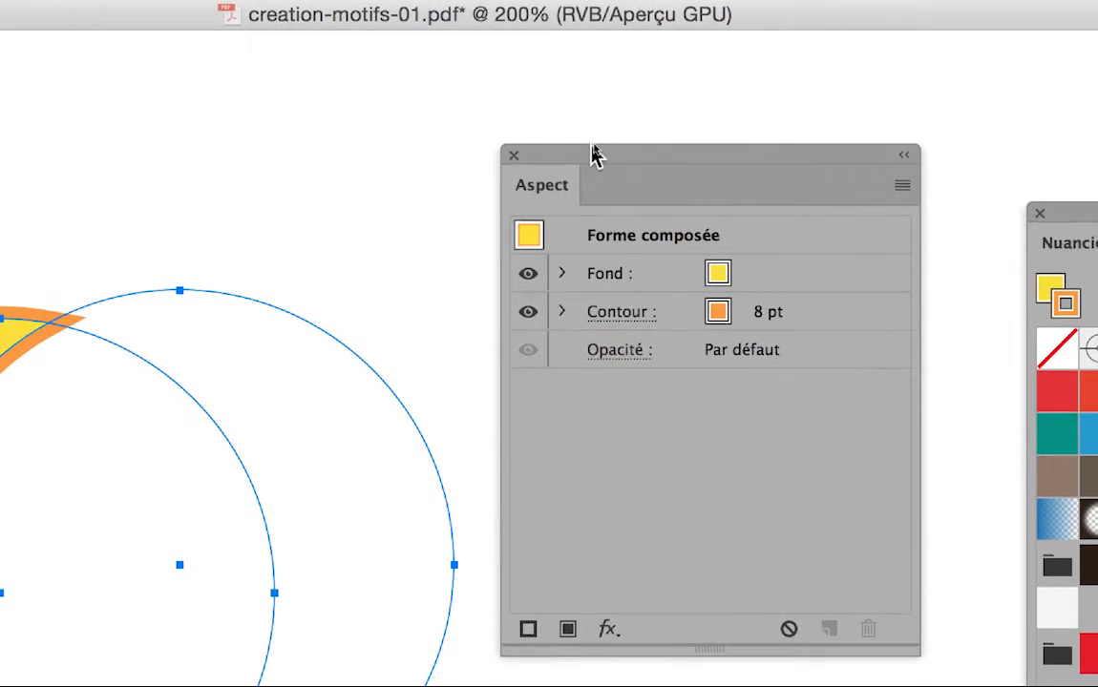
- Place the Aspect panel in the free space above the Calques panel and deselect the crescent
{"action": "left_click_drag", "start_coordinate": [592, 155], "coordinate": [210, 178]}
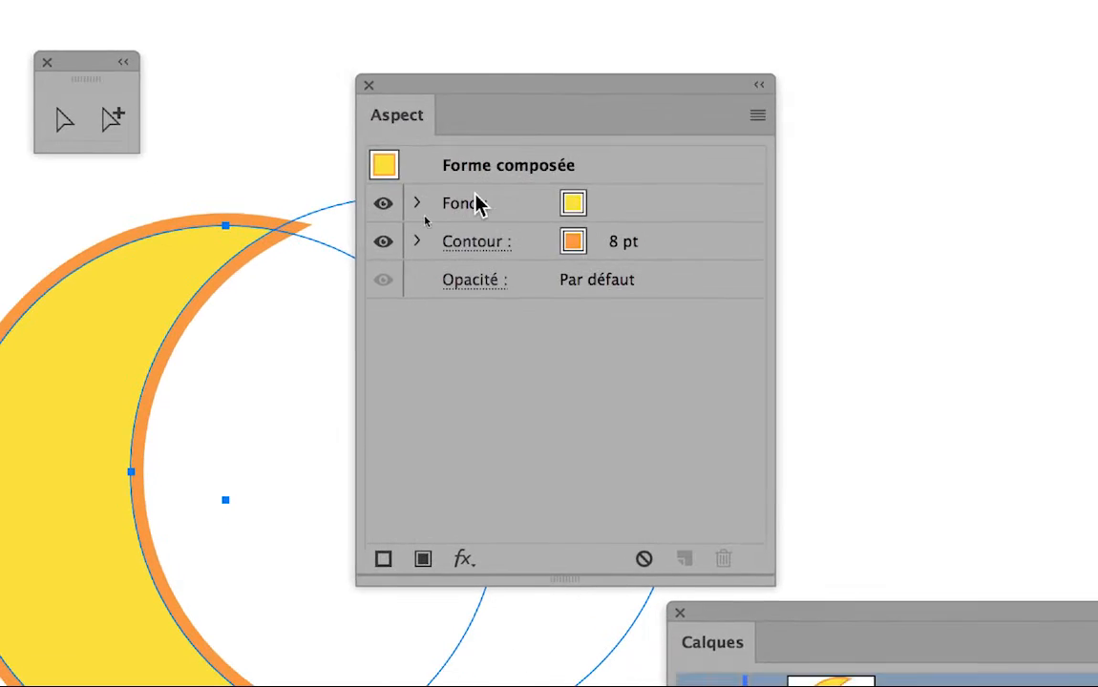
{"action": "mouse_move", "coordinate": [537, 246]}
{"action": "left_mouse_down"}
{"action": "mouse_move", "coordinate": [519, 212]}
{"action": "mouse_move", "coordinate": [531, 210]}
{"action": "mouse_move", "coordinate": [490, 172]}
{"action": "mouse_move", "coordinate": [496, 244]}
{"action": "mouse_move", "coordinate": [496, 225]}
{"action": "left_mouse_up"}
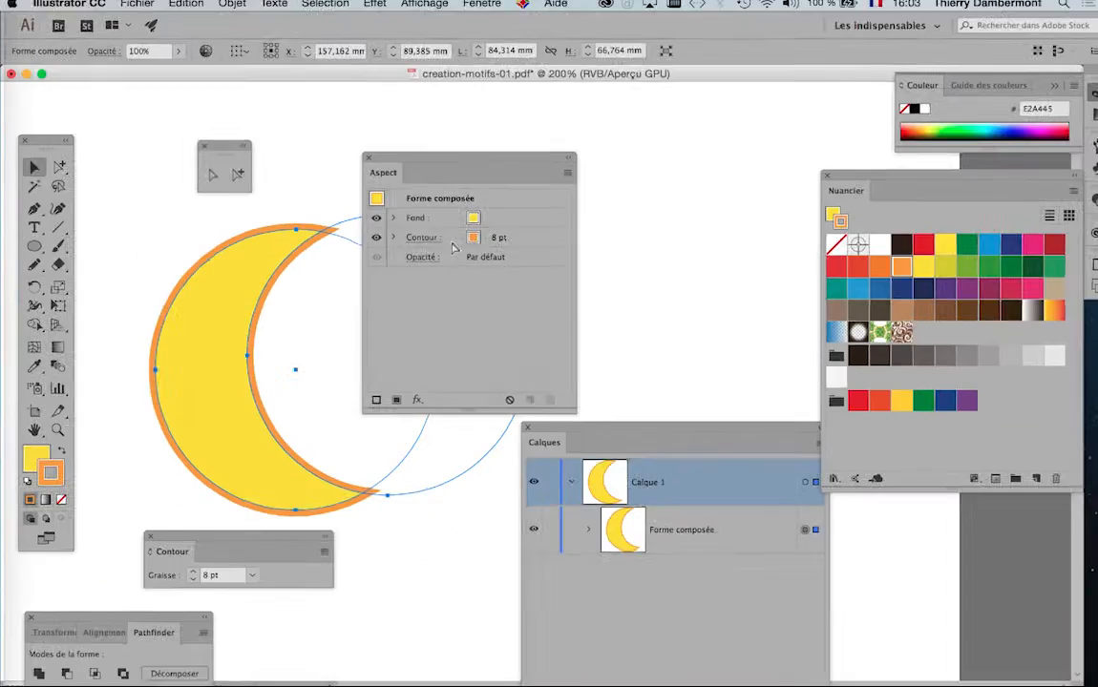
{"action": "left_click_drag", "start_coordinate": [433, 163], "coordinate": [679, 148]}
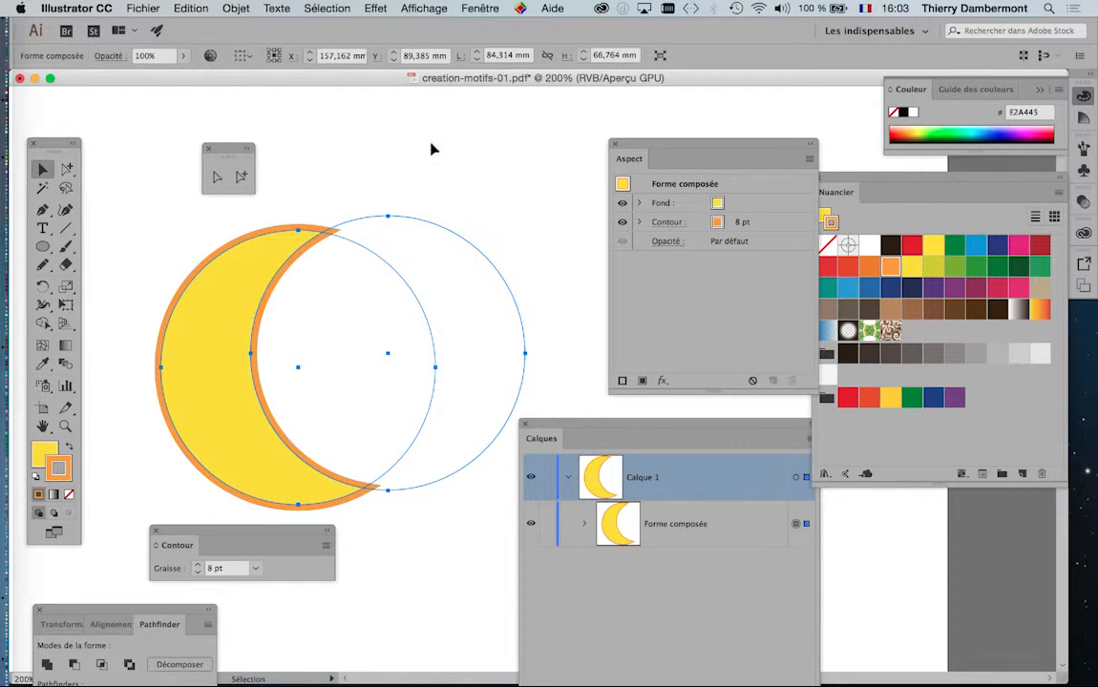
{"action": "left_click", "coordinate": [433, 149]}
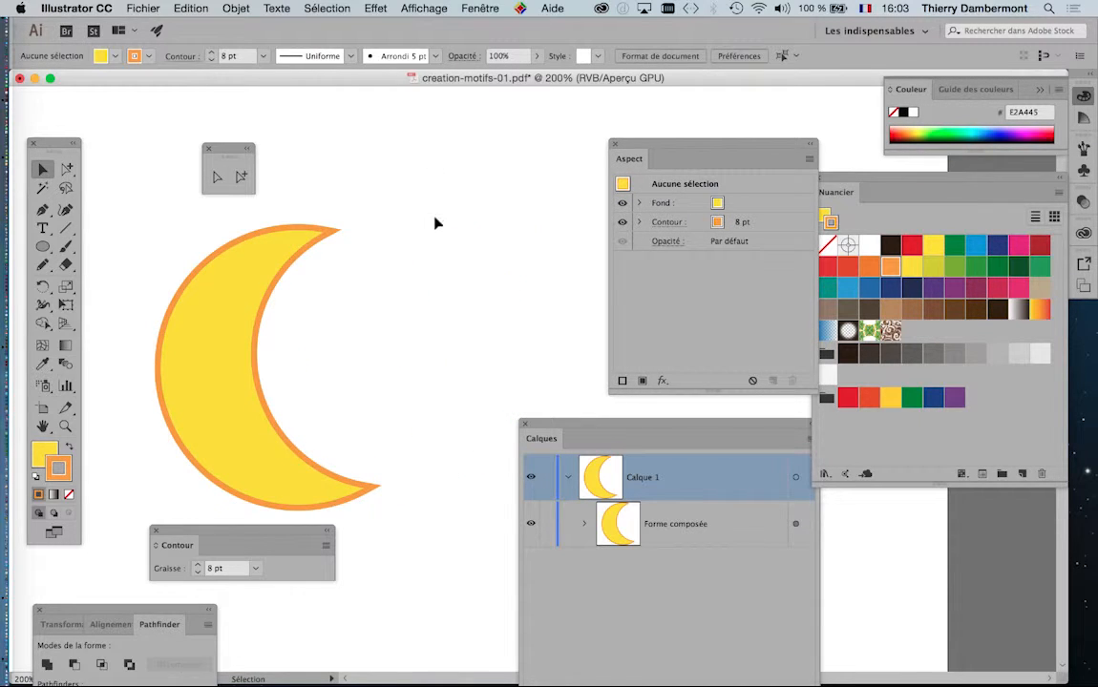
- Shift the compound shape's cutting circle left with the Sélection directe progressive tool to thin the crescent, and deselect it
{"action": "left_click", "coordinate": [241, 176]}
{"action": "left_click", "coordinate": [368, 225]}
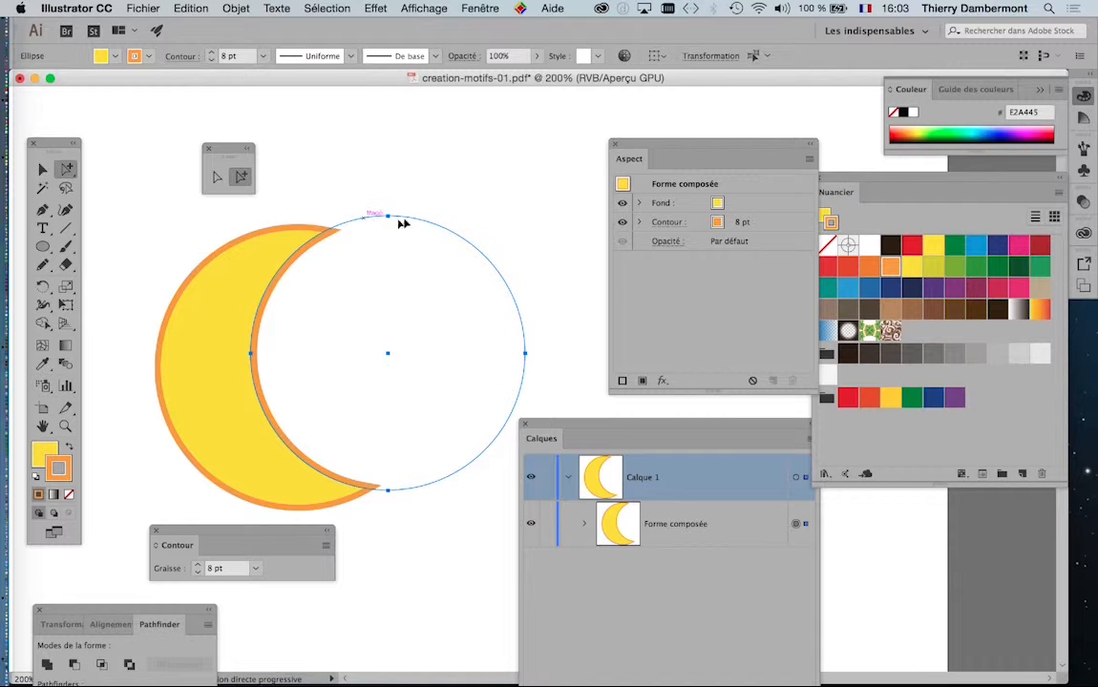
{"action": "left_click_drag", "start_coordinate": [407, 230], "coordinate": [329, 229]}
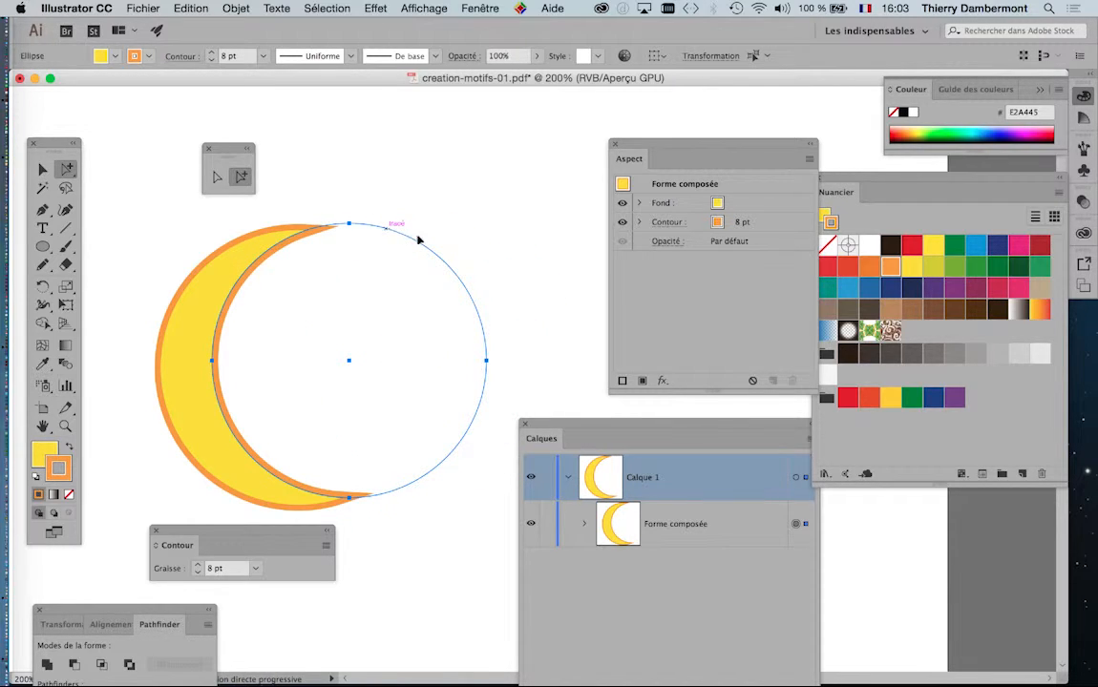
{"action": "left_click_drag", "start_coordinate": [418, 240], "coordinate": [383, 246]}
{"action": "left_click", "coordinate": [444, 202]}
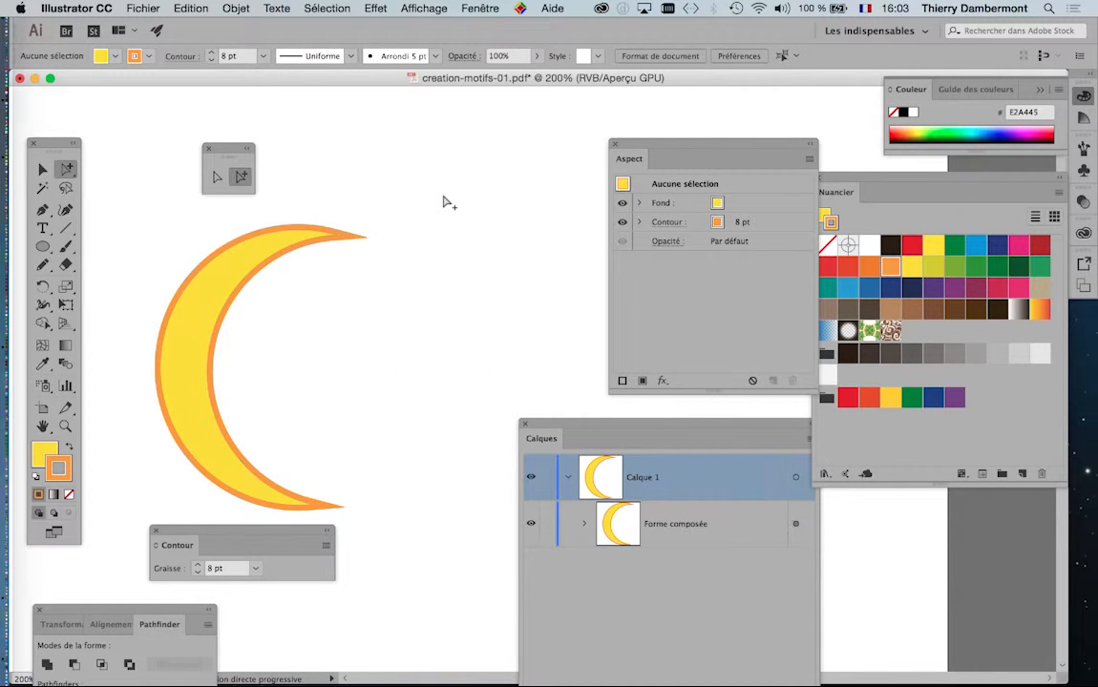
- Move the cutting circle back to the right to thicken the crescent, and deselect it
{"action": "scroll", "coordinate": [444, 202], "scroll_direction": "down", "scroll_amount": 1}
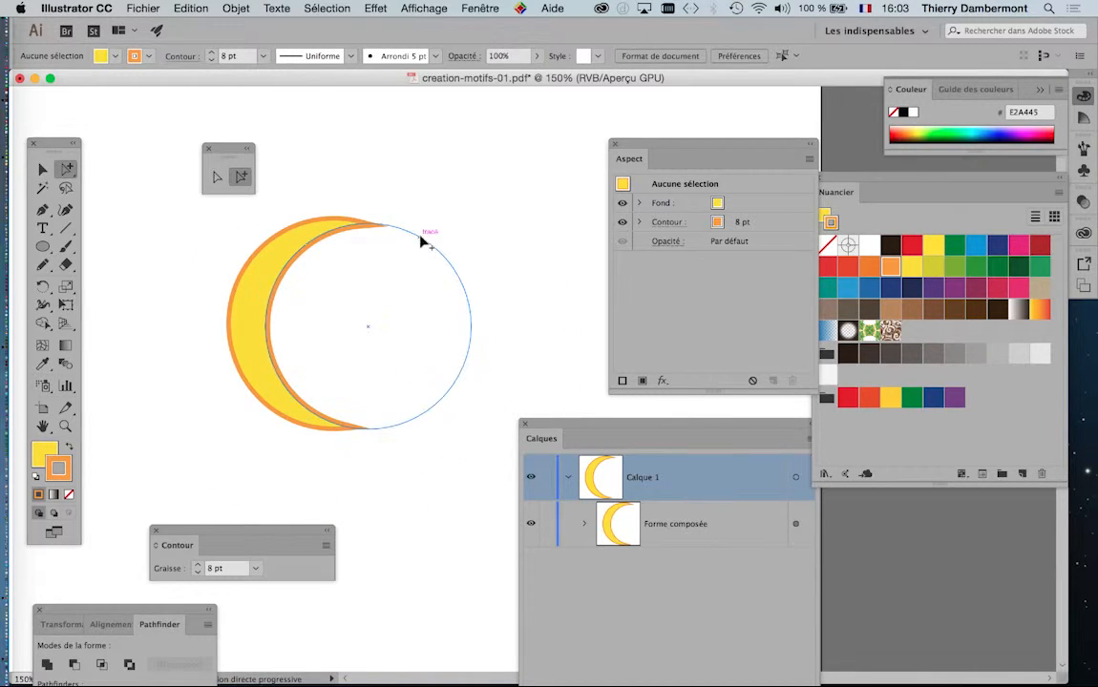
{"action": "left_click_drag", "start_coordinate": [423, 239], "coordinate": [457, 239]}
{"action": "left_click", "coordinate": [467, 201]}
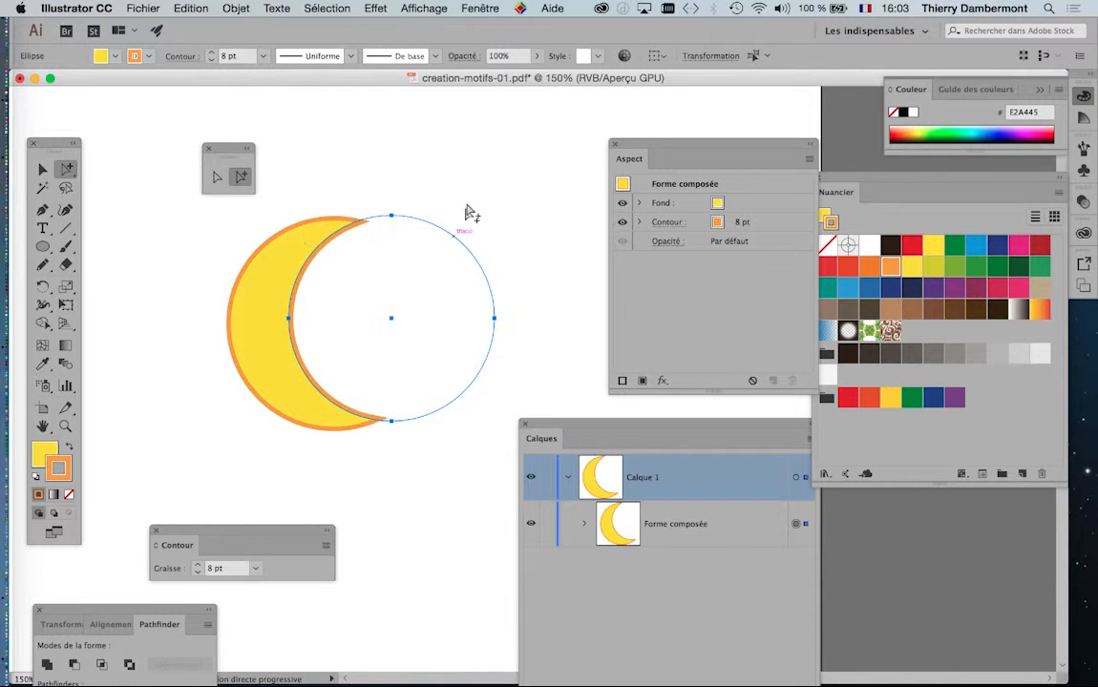
{"action": "left_click", "coordinate": [470, 204]}
- Nudge the cutting circle slightly further right to fine-tune the crescent's thickness, leaving nothing selected
{"action": "scroll", "coordinate": [463, 215], "scroll_direction": "down", "scroll_amount": 2, "text": "alt"}
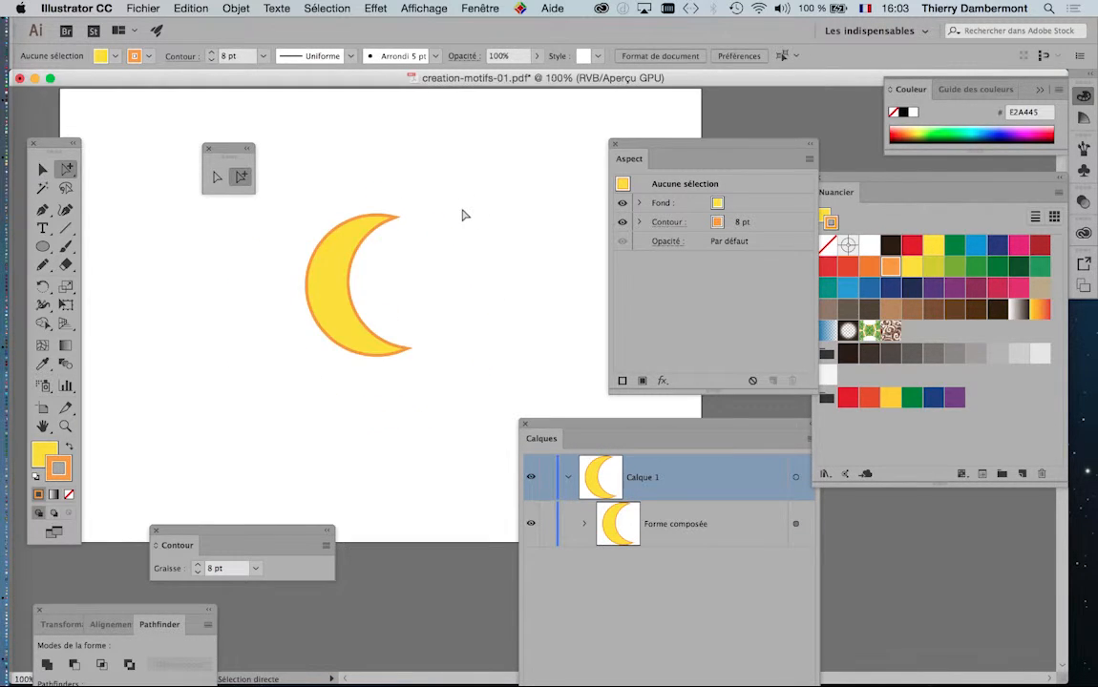
{"action": "left_click_drag", "start_coordinate": [456, 223], "coordinate": [472, 220]}
{"action": "left_click", "coordinate": [483, 197]}
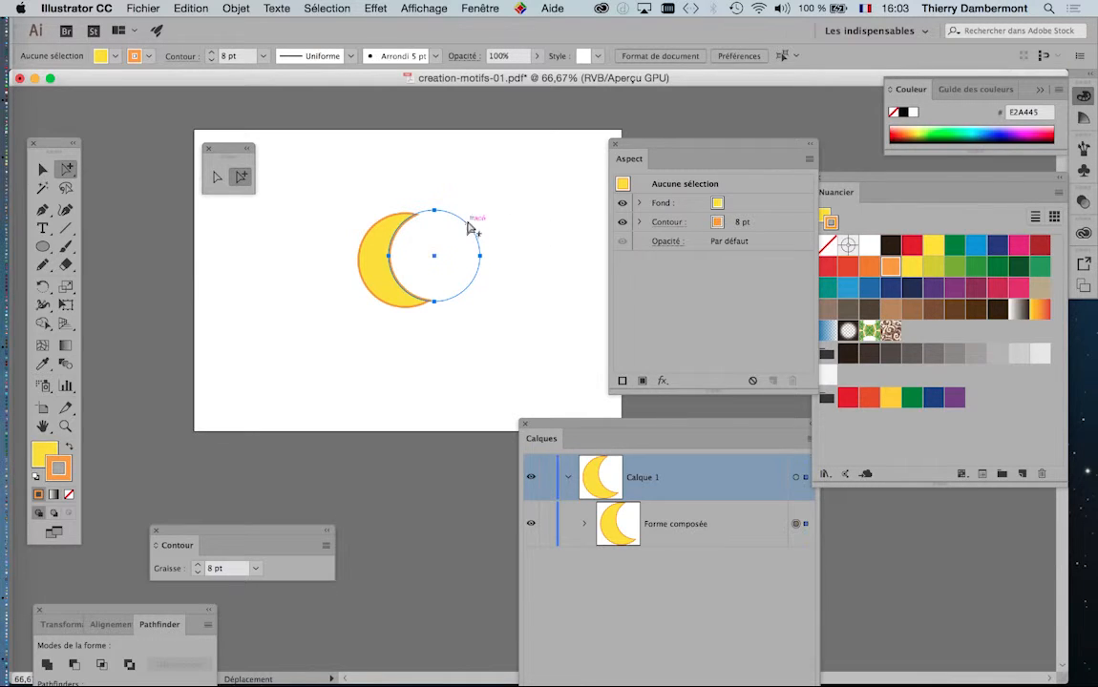
{"action": "left_click", "coordinate": [471, 192]}
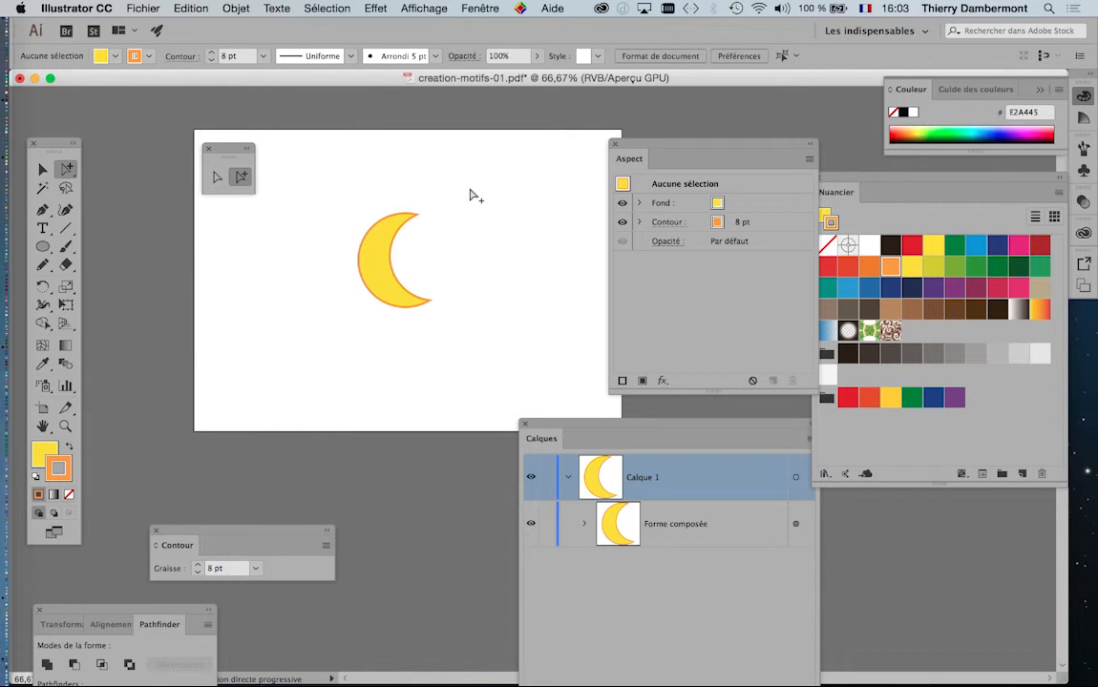
- Save the document as a new Adobe PDF in the AI nov 2017 PARTIE 1 folder, changing the number ending the creation-motifs file name
{"action": "left_click", "coordinate": [143, 9]}
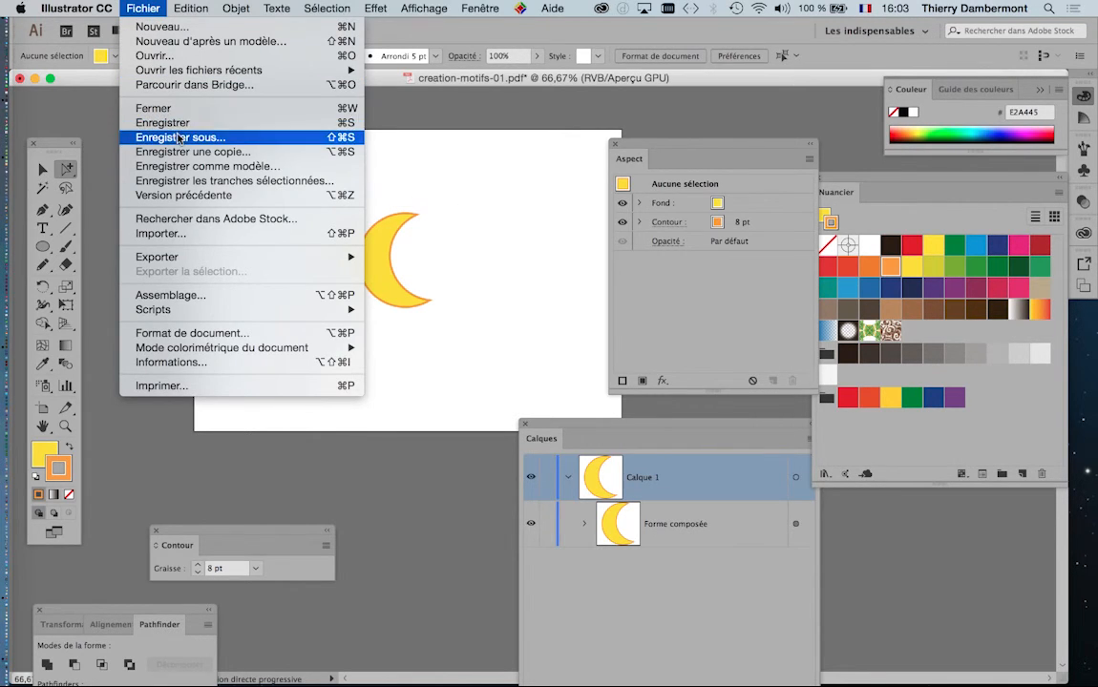
{"action": "left_click", "coordinate": [178, 137]}
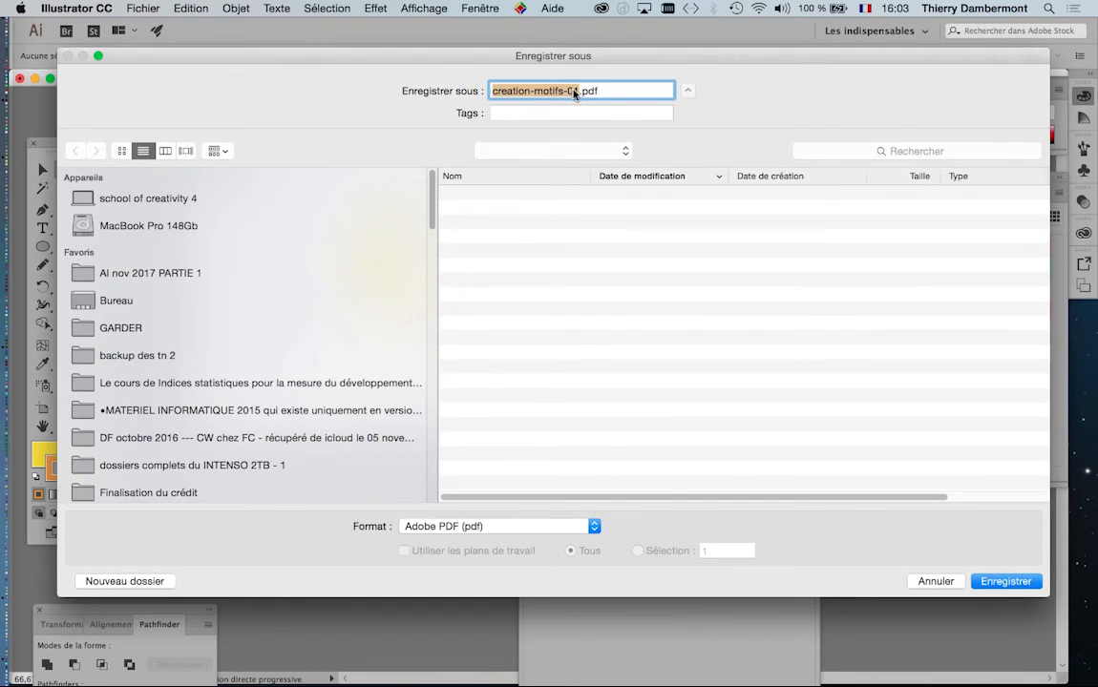
{"action": "left_click", "coordinate": [576, 91]}
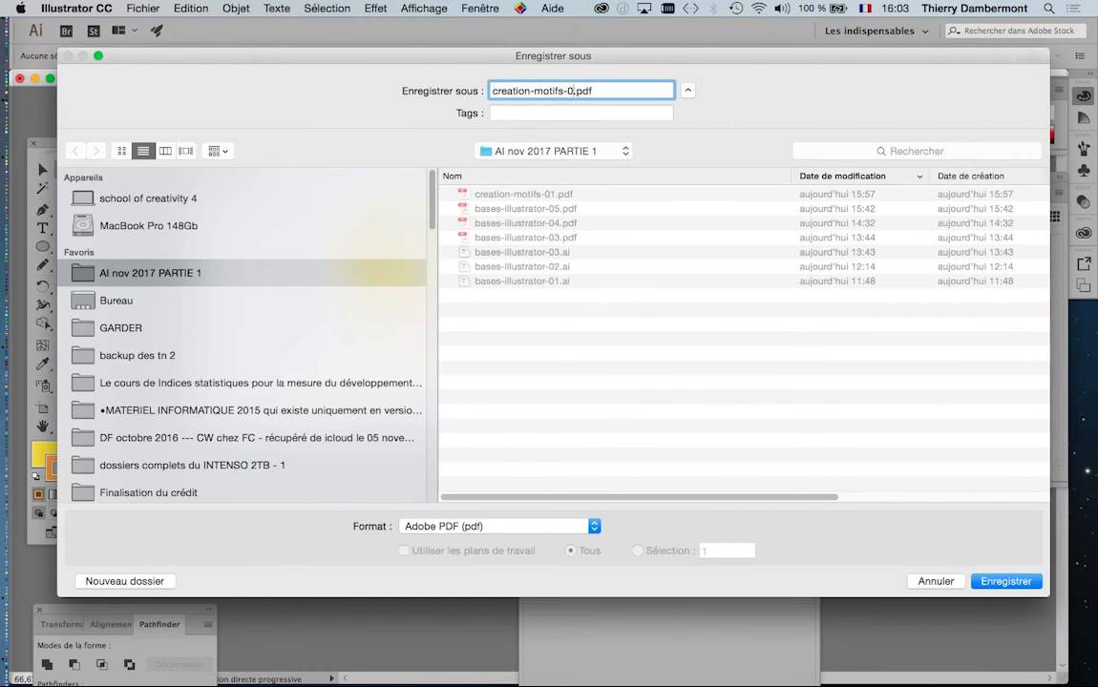
{"action": "left_click", "coordinate": [1015, 587]}
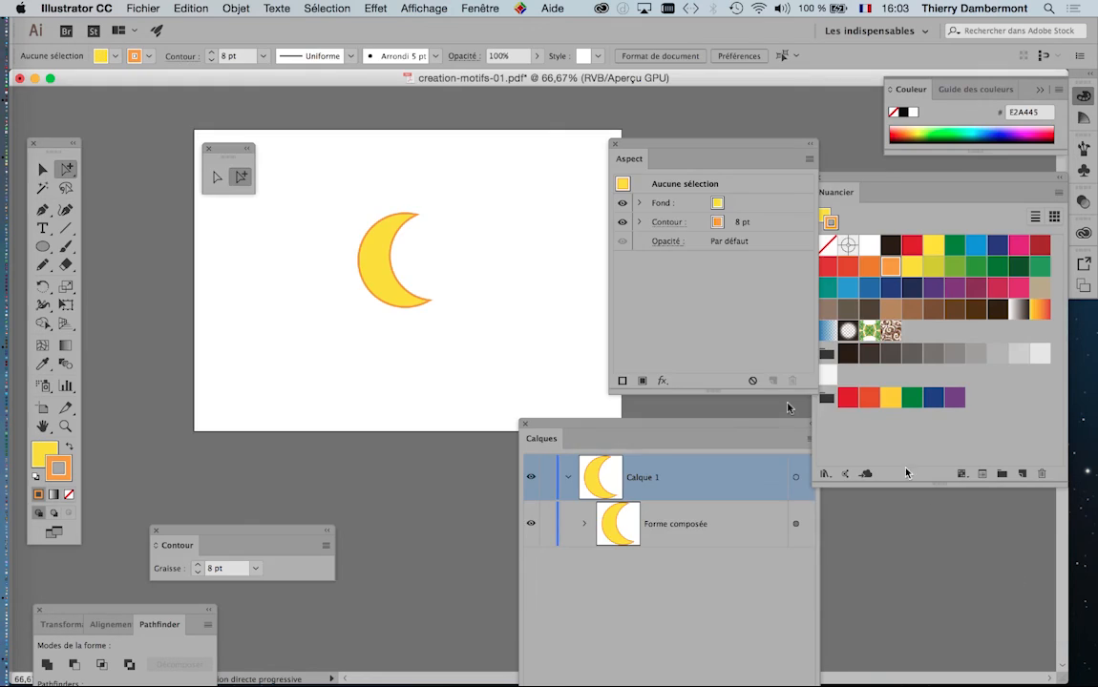
{"action": "left_click", "coordinate": [829, 607]}
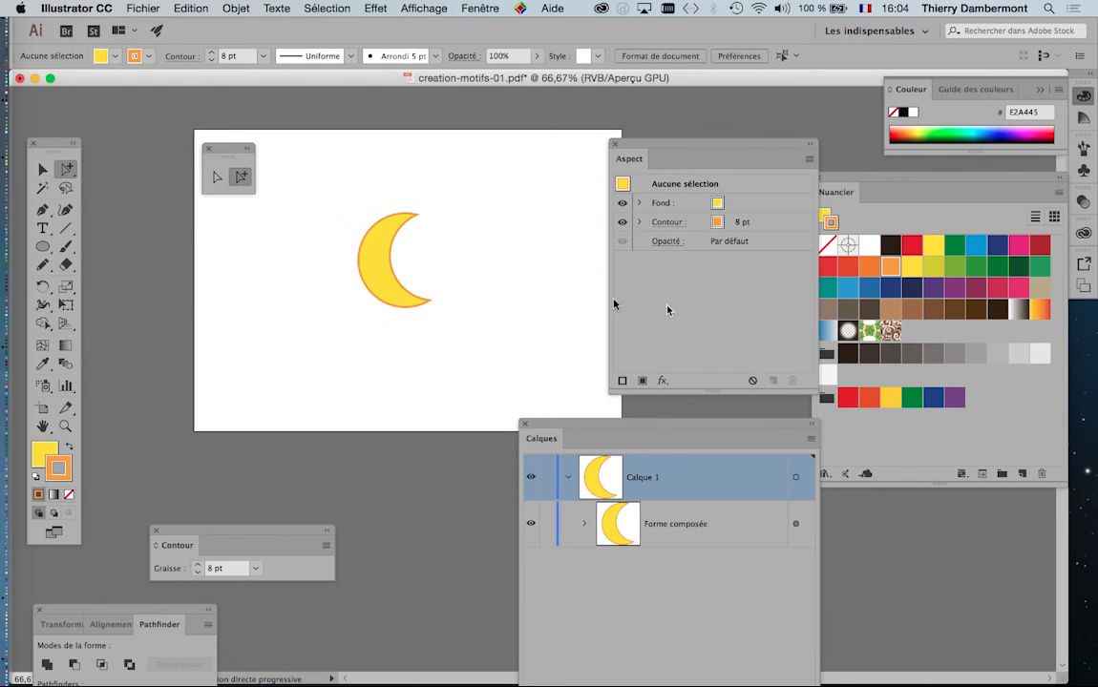